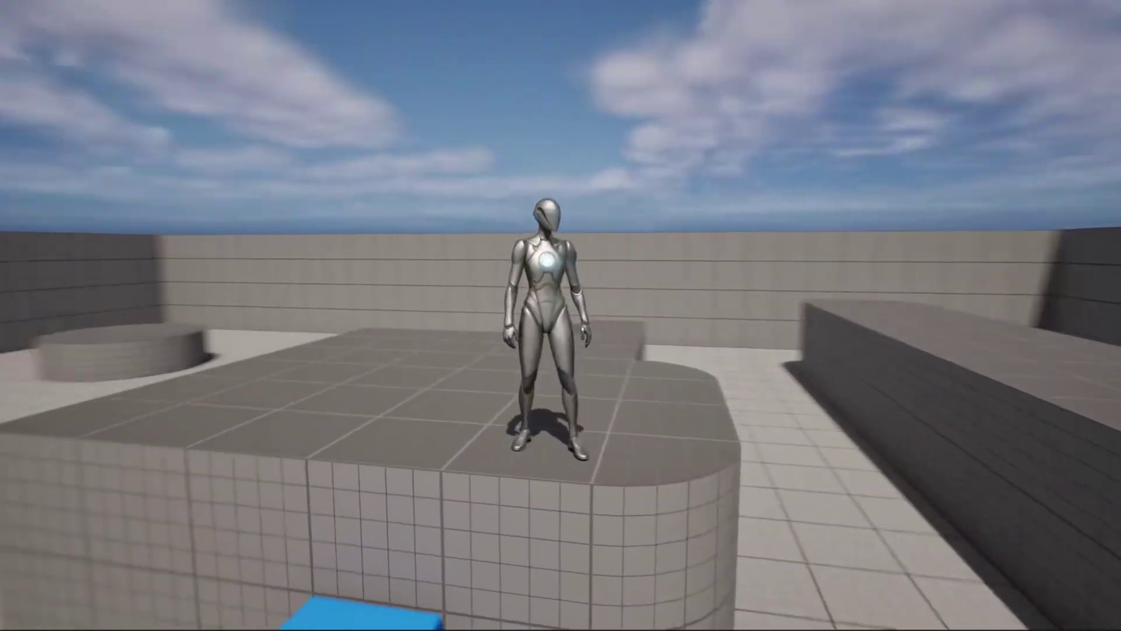
Walk the playable character around the third-person demo level
{"action": "key", "text": "w"}
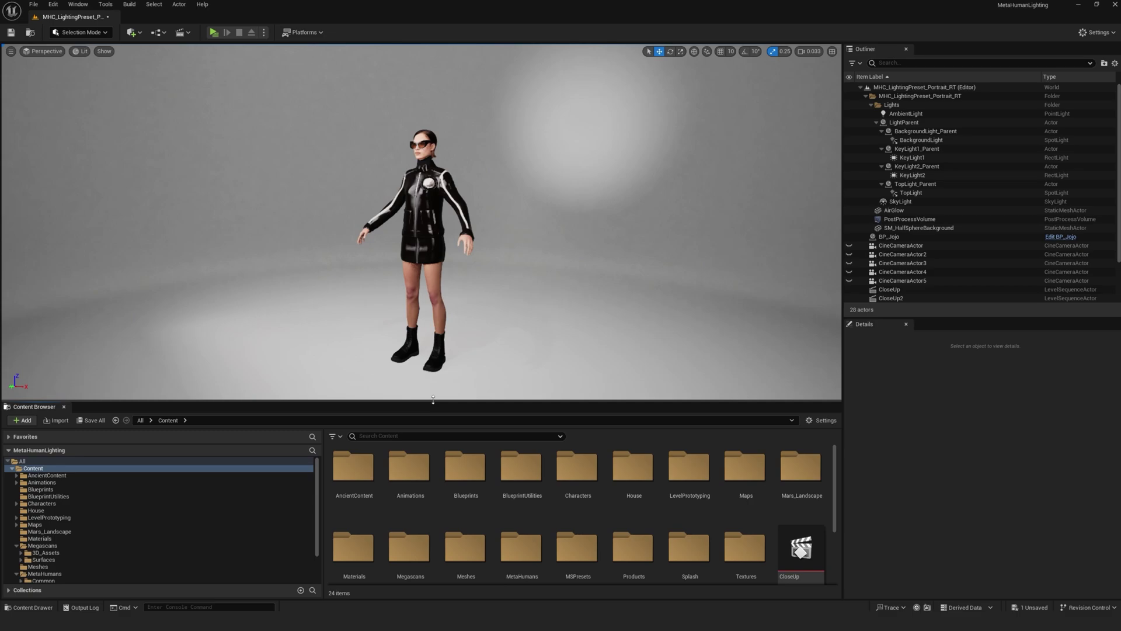
Add the Third Person feature pack to the project from the Content Browser
{"action": "left_click_drag", "start_coordinate": [433, 399], "coordinate": [433, 399]}
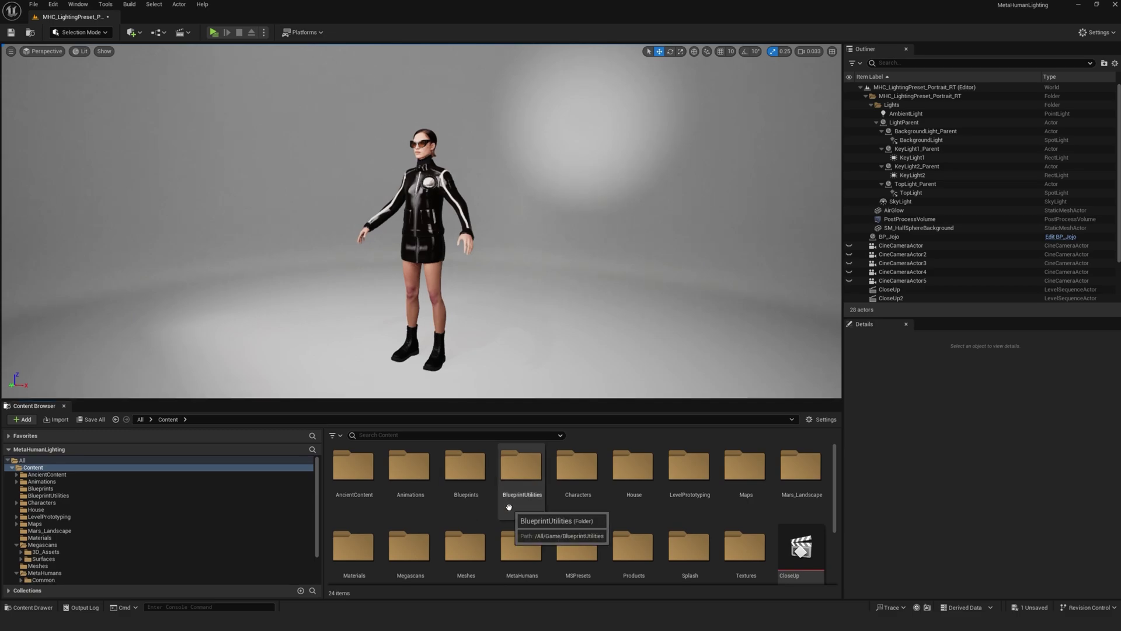
{"action": "scroll", "coordinate": [508, 506], "scroll_direction": "down", "scroll_amount": 2}
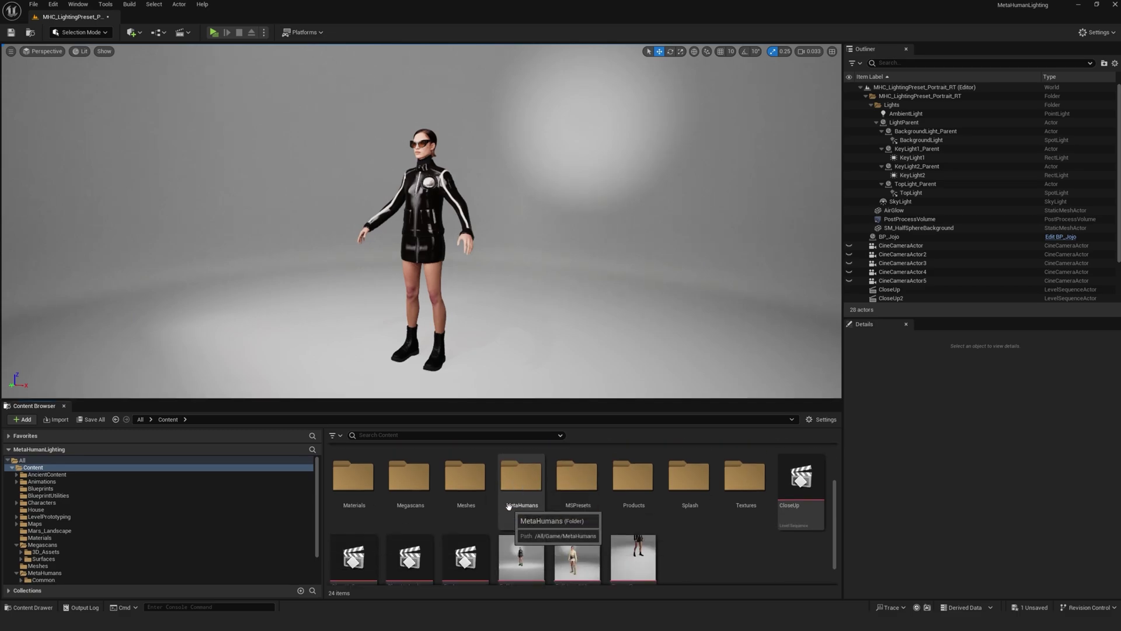
{"action": "right_click", "coordinate": [714, 554]}
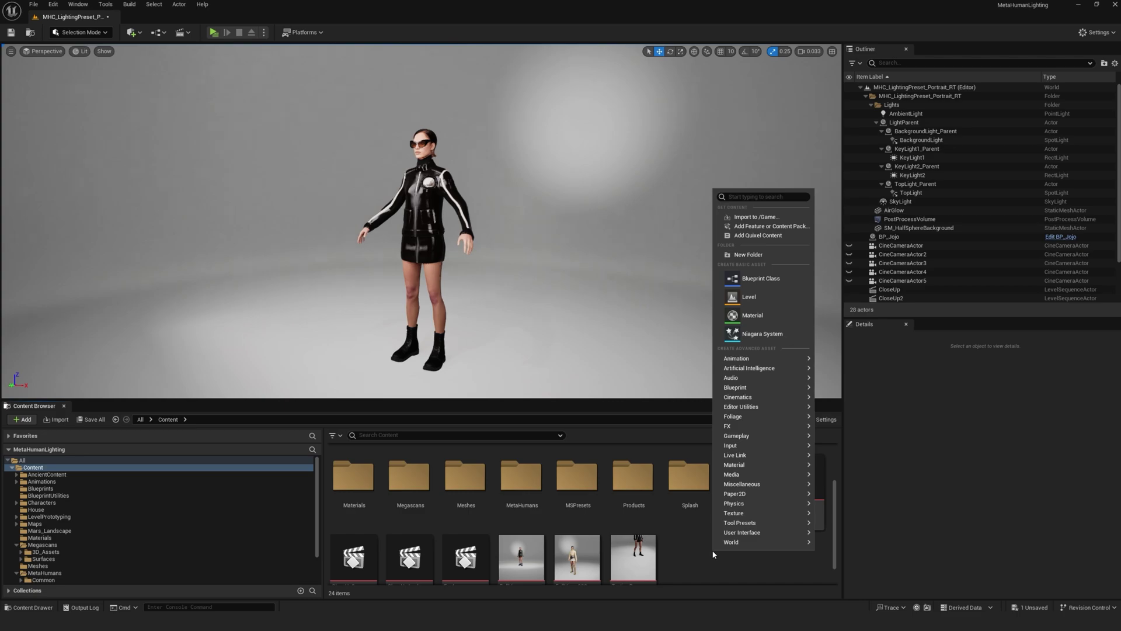
{"action": "left_click", "coordinate": [771, 227]}
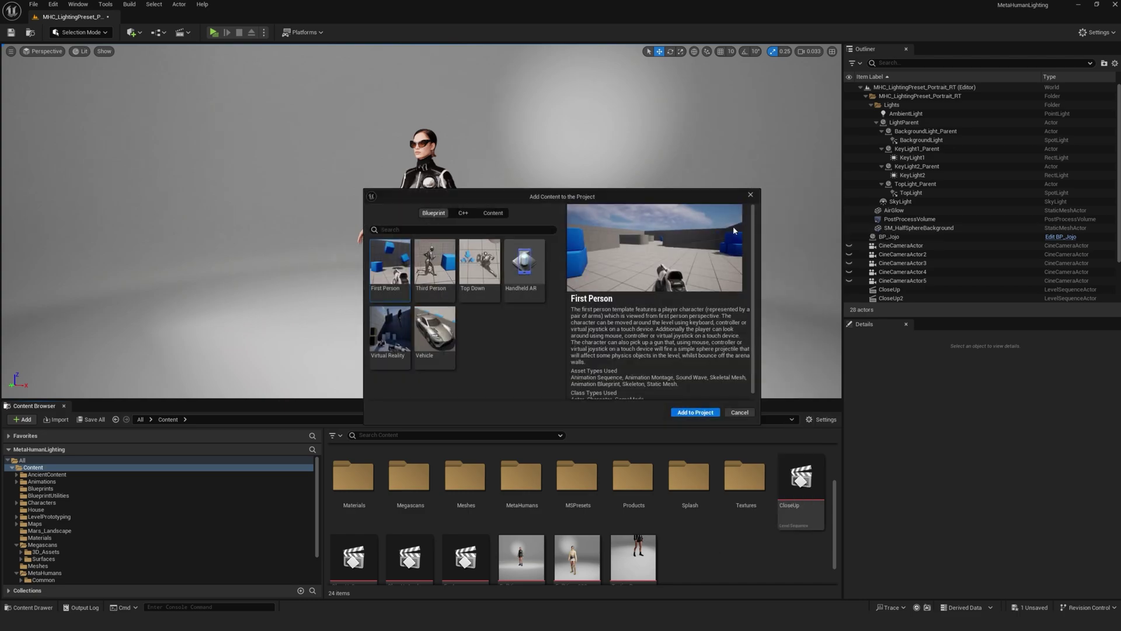
{"action": "left_click", "coordinate": [425, 267]}
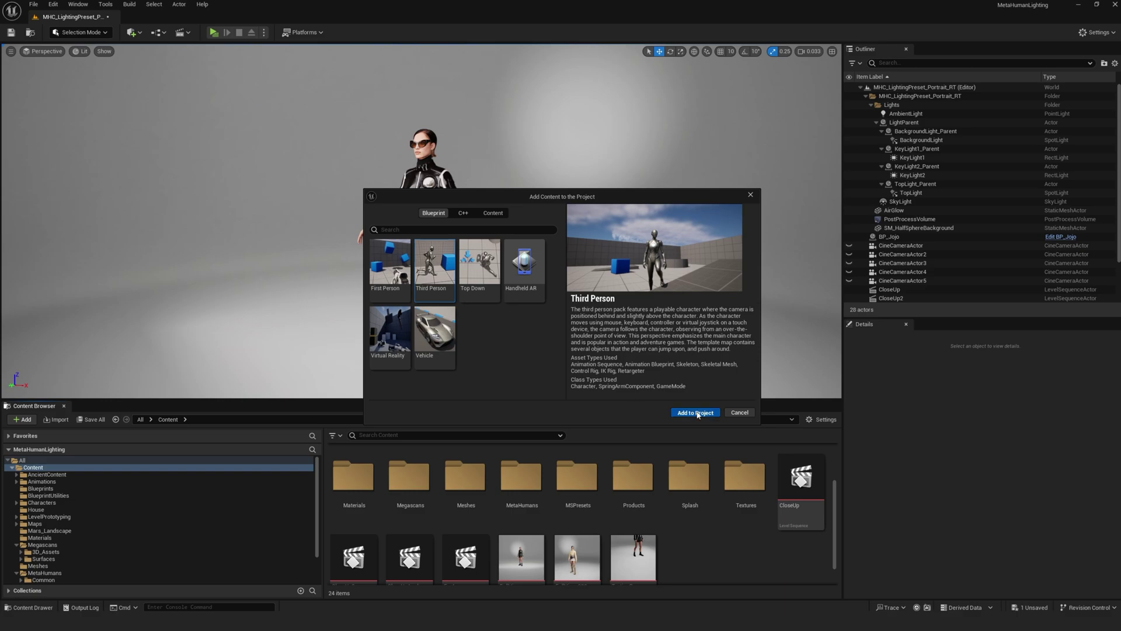
{"action": "left_click", "coordinate": [697, 413]}
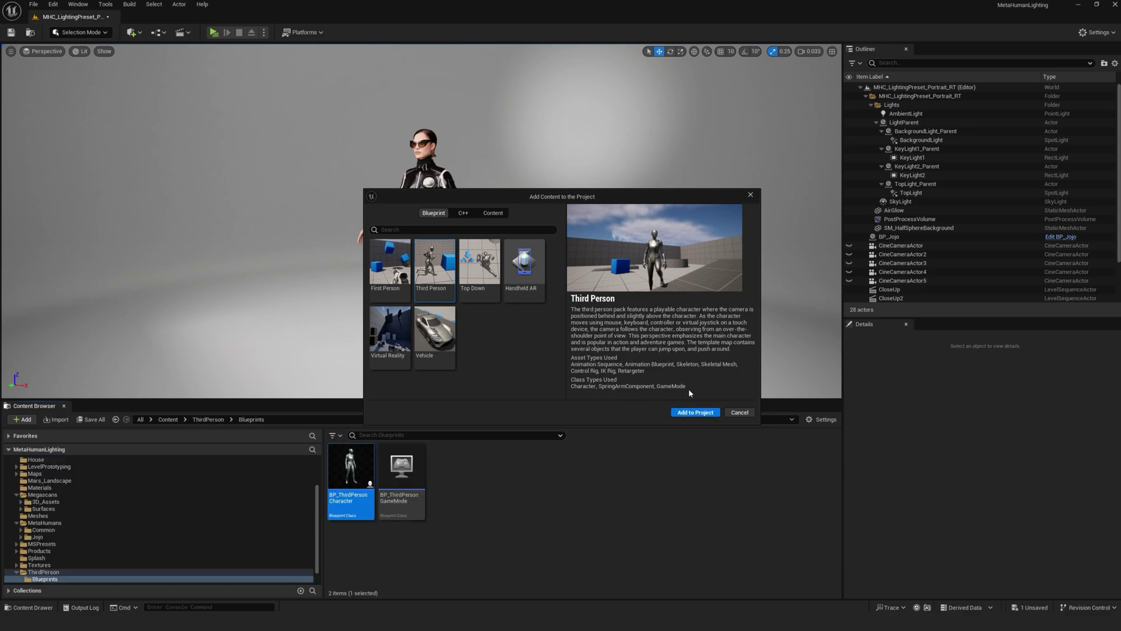
{"action": "left_click", "coordinate": [750, 195]}
{"action": "left_click", "coordinate": [571, 514]}
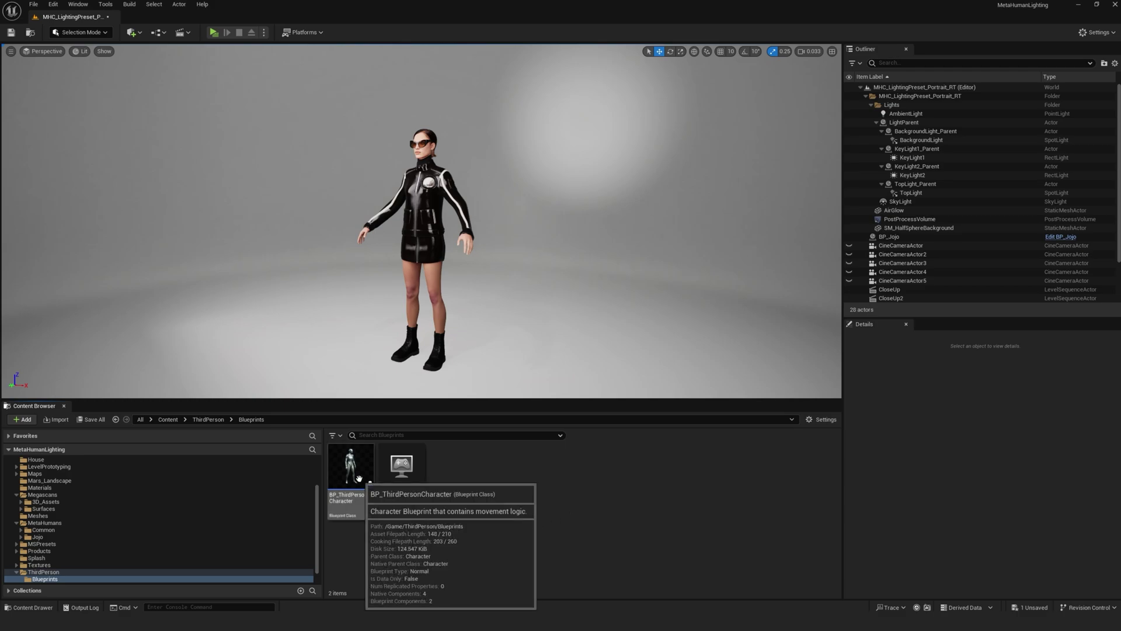
{"action": "double_click", "coordinate": [358, 479]}
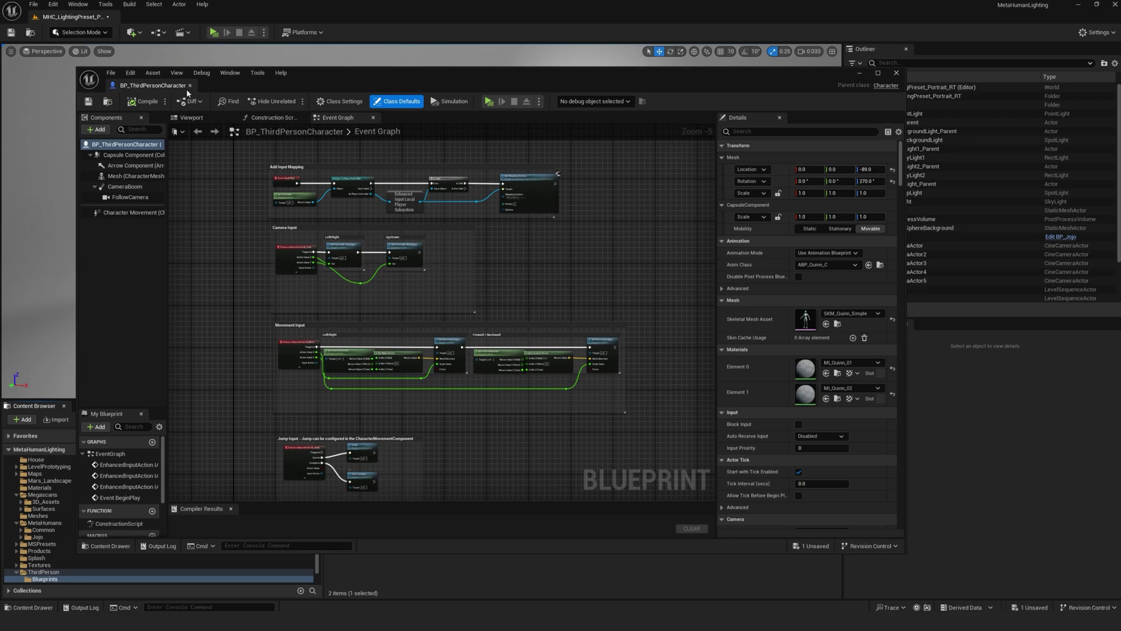
{"action": "left_click", "coordinate": [193, 117]}
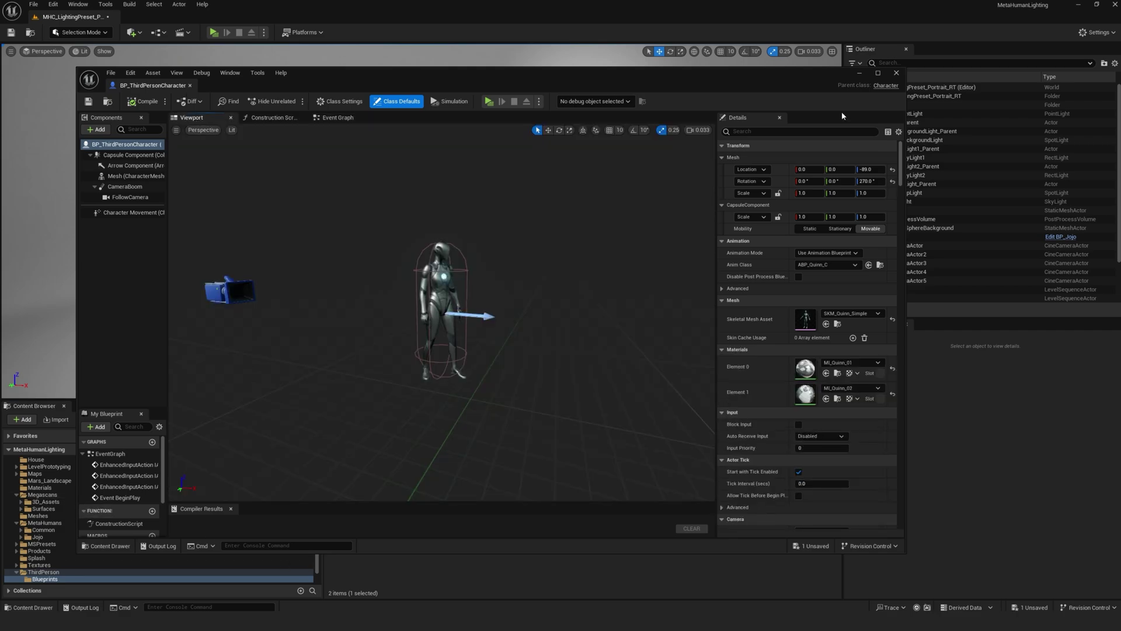
{"action": "left_click", "coordinate": [859, 74]}
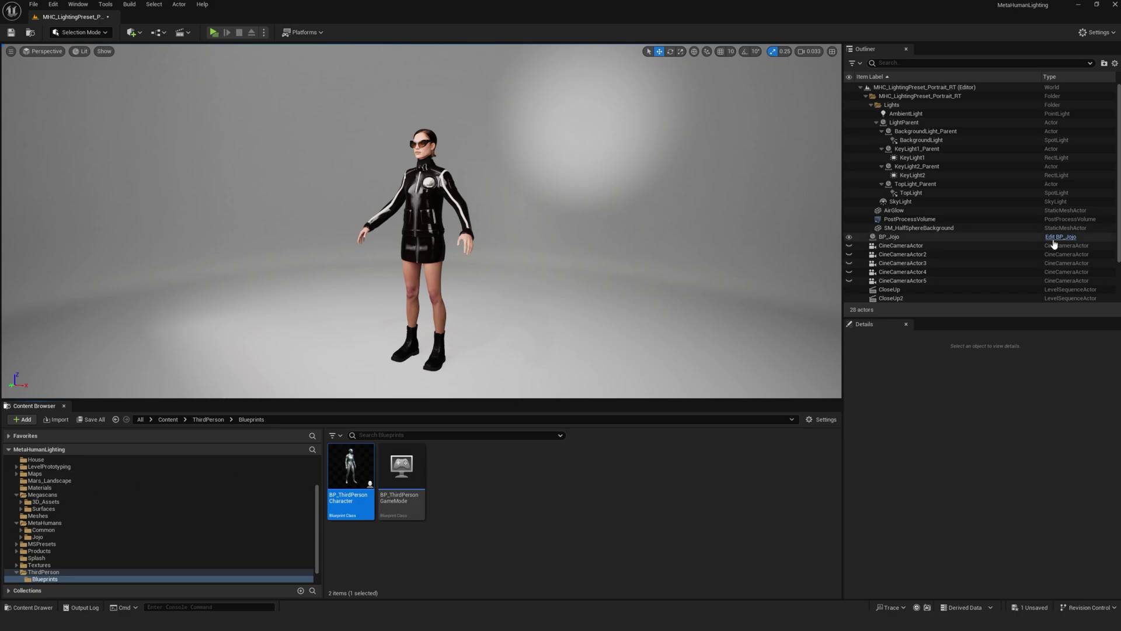
Open BP_Jojo's Viewport and dock its tab beside BP_ThirdPersonCharacter
{"action": "left_click", "coordinate": [1054, 239]}
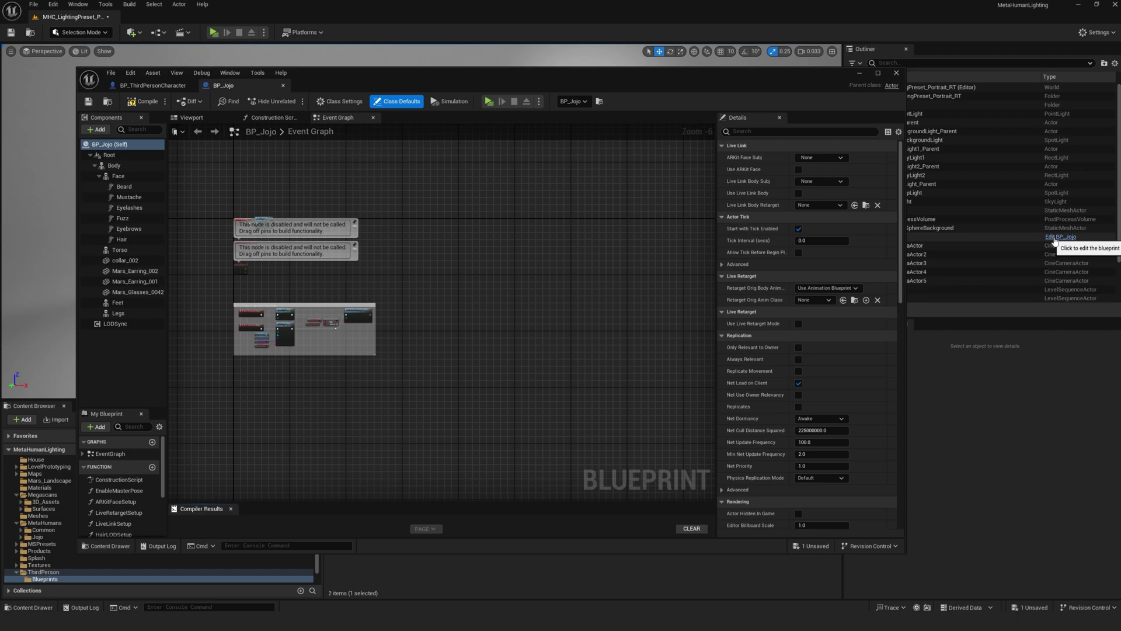
{"action": "left_click", "coordinate": [191, 118]}
{"action": "left_click_drag", "start_coordinate": [224, 85], "coordinate": [140, 82]}
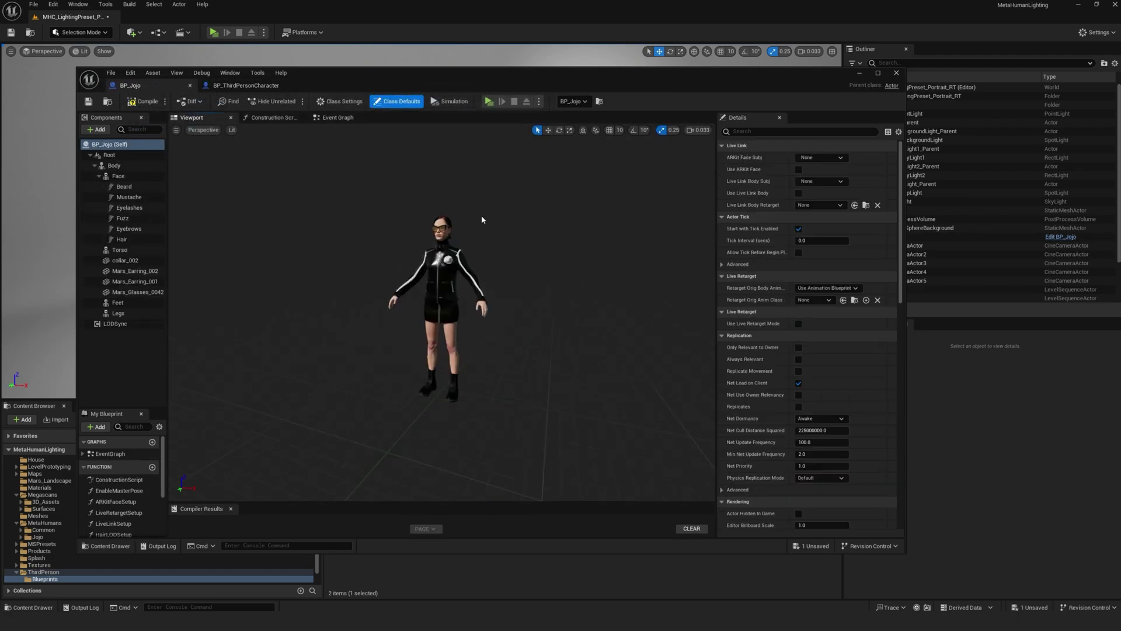
{"action": "scroll", "coordinate": [482, 220], "scroll_direction": "up", "scroll_amount": 3}
{"action": "scroll", "coordinate": [492, 250], "scroll_direction": "down", "scroll_amount": 5}
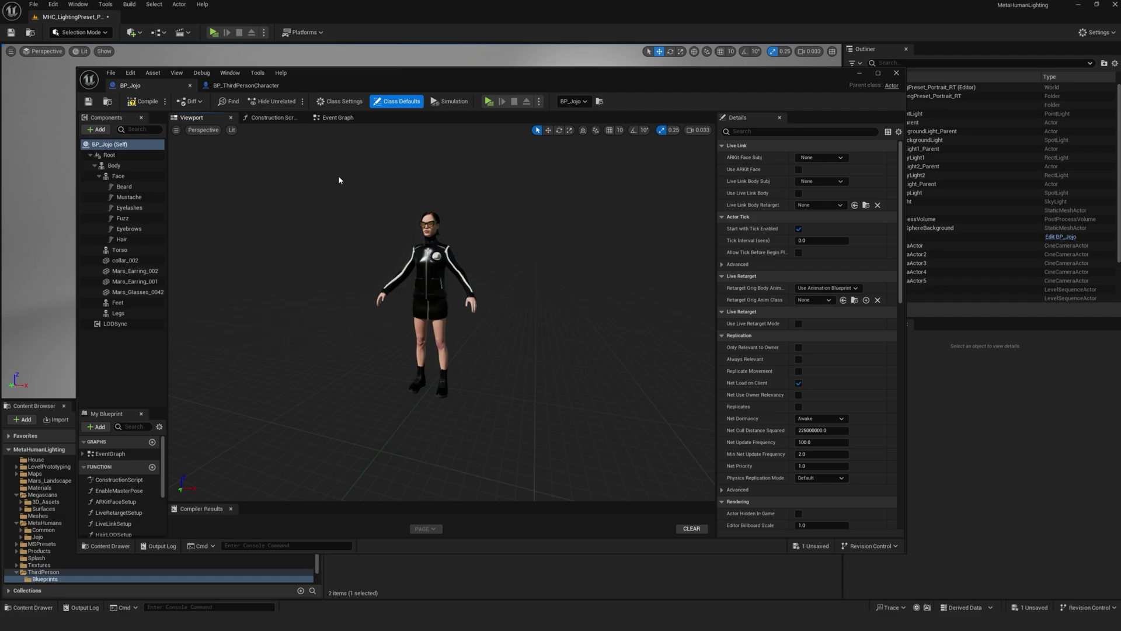
Compare the Quinn mannequin preview with the Jojo MetaHuman preview
{"action": "left_click", "coordinate": [246, 85]}
{"action": "mouse_move", "coordinate": [528, 243]}
{"action": "right_mouse_down"}
{"action": "mouse_move", "coordinate": [490, 237]}
{"action": "mouse_move", "coordinate": [514, 237]}
{"action": "right_mouse_up"}
{"action": "right_click_drag", "start_coordinate": [456, 360], "coordinate": [496, 358]}
{"action": "scroll", "coordinate": [455, 360], "scroll_direction": "up", "scroll_amount": 3}
{"action": "mouse_move", "coordinate": [457, 360]}
{"action": "left_mouse_down"}
{"action": "mouse_move", "coordinate": [432, 360]}
{"action": "mouse_move", "coordinate": [475, 360]}
{"action": "left_mouse_up"}
{"action": "right_click_drag", "start_coordinate": [474, 361], "coordinate": [504, 362]}
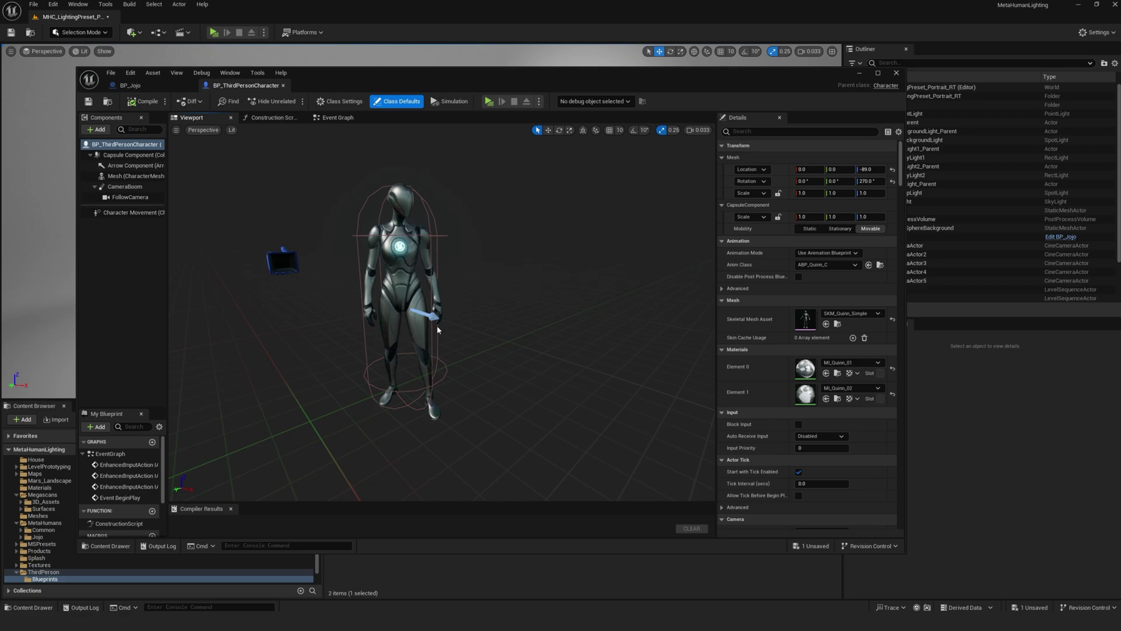
{"action": "left_click", "coordinate": [153, 86]}
{"action": "left_click_drag", "start_coordinate": [507, 345], "coordinate": [510, 357]}
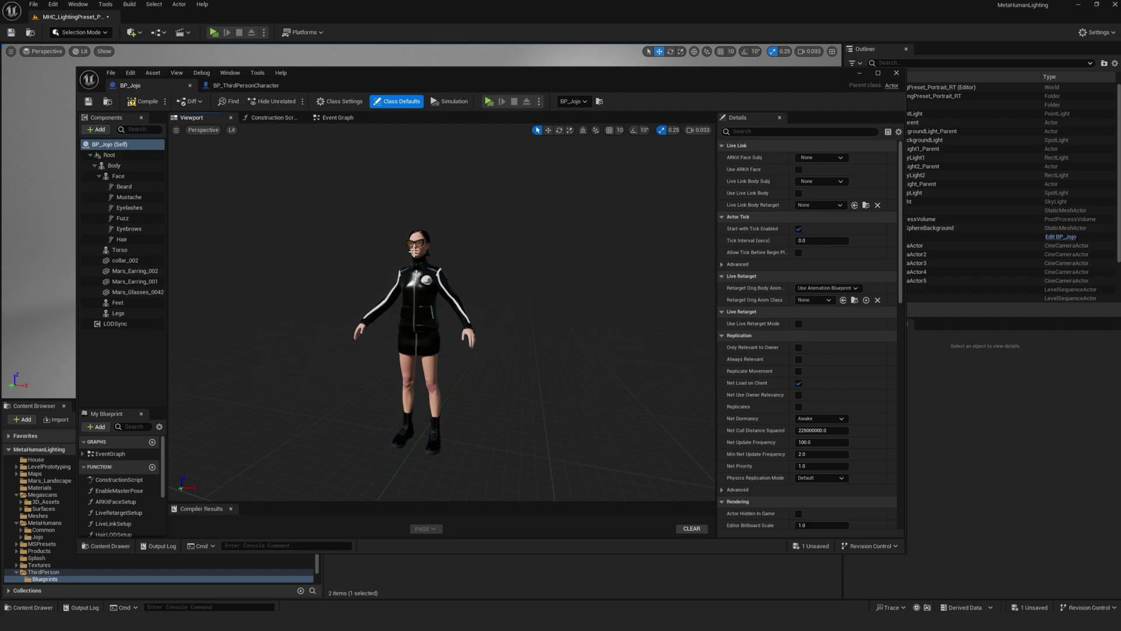
Find Jojo's Body mesh and assign f_tal_unw_body as BP_ThirdPersonCharacter's Mesh
{"action": "left_click", "coordinate": [125, 166]}
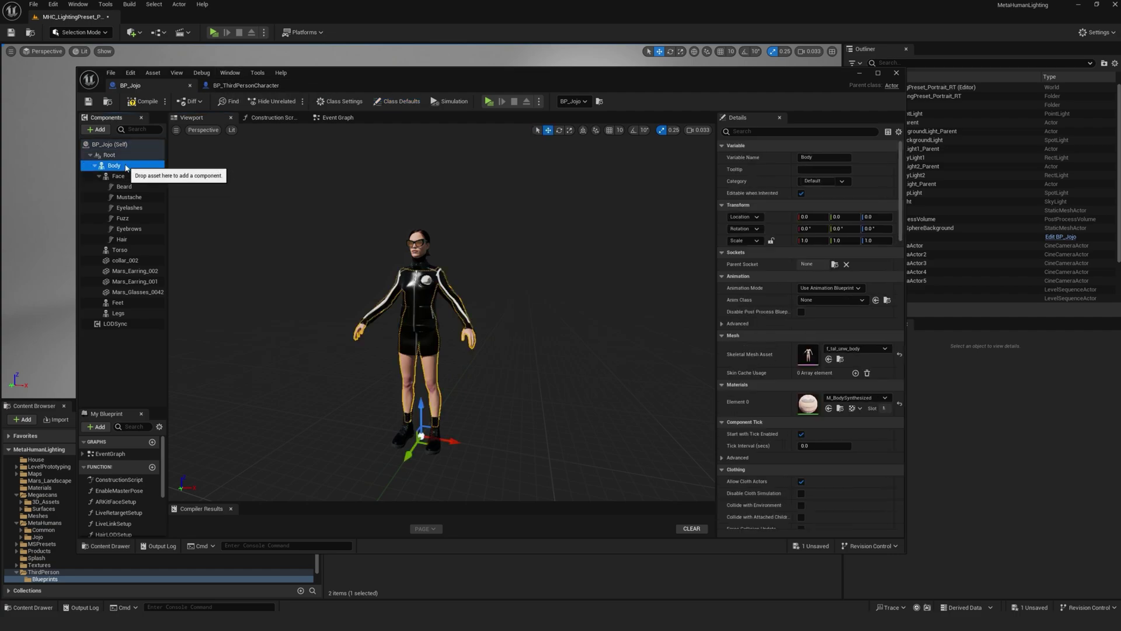
{"action": "left_click", "coordinate": [838, 359]}
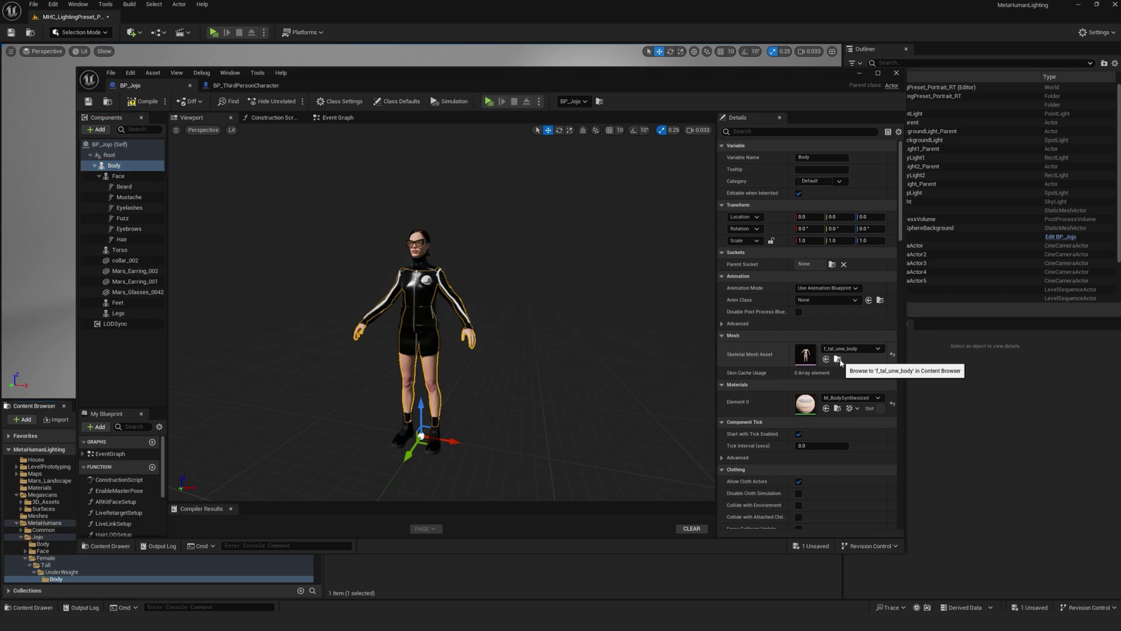
{"action": "left_click_drag", "start_coordinate": [439, 552], "coordinate": [456, 433]}
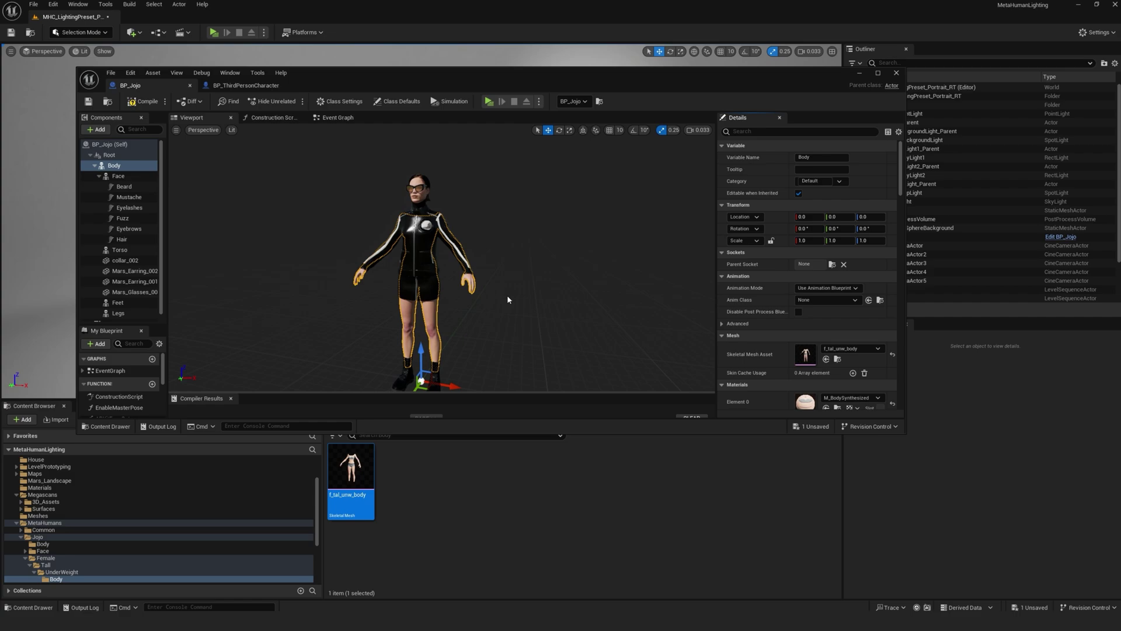
{"action": "left_click", "coordinate": [260, 86]}
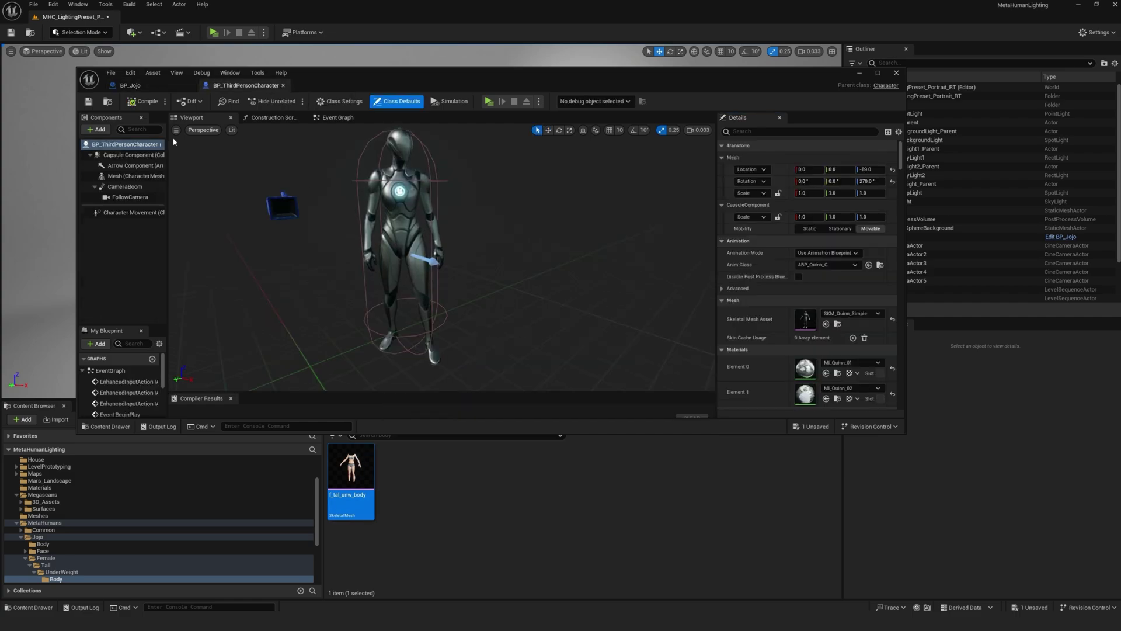
{"action": "left_click", "coordinate": [145, 177]}
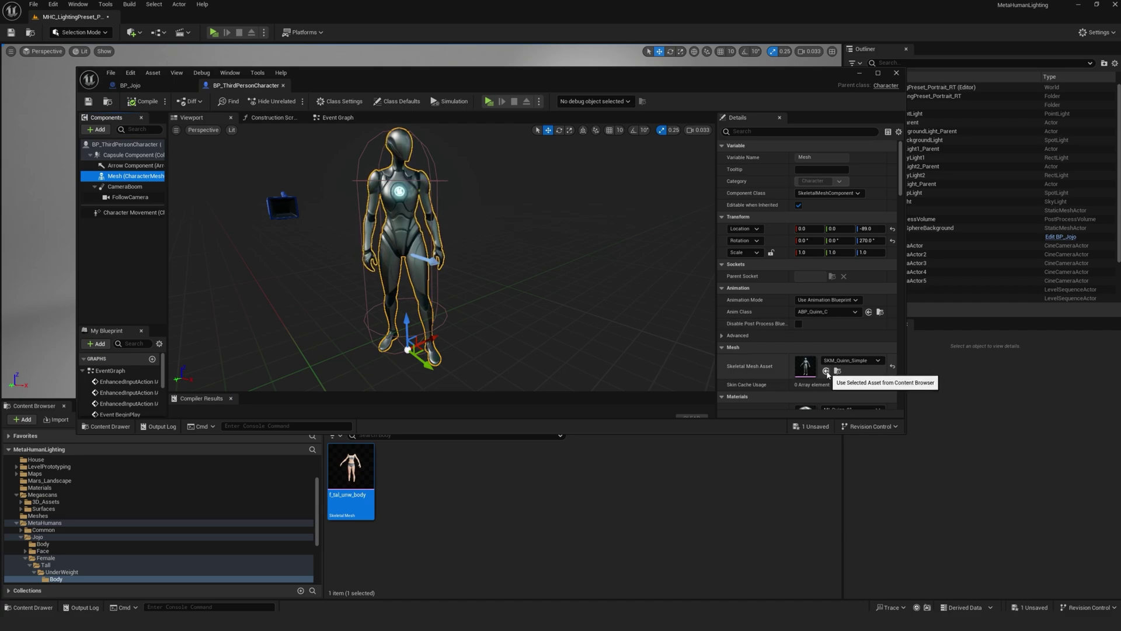
{"action": "left_click", "coordinate": [827, 371]}
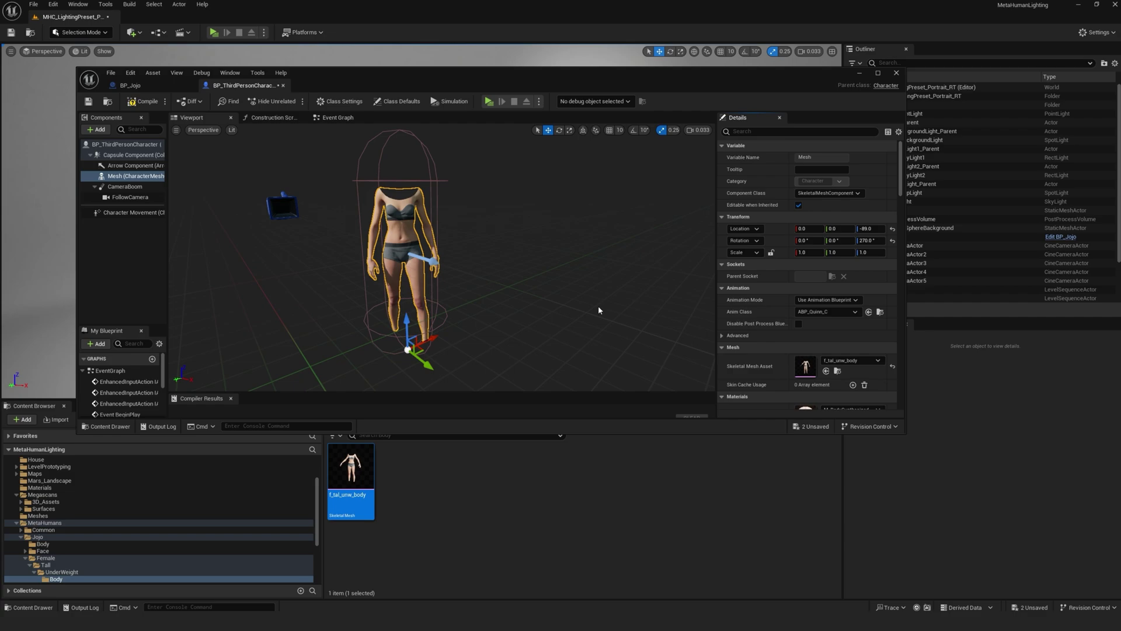
{"action": "mouse_move", "coordinate": [526, 277]}
{"action": "right_mouse_down"}
{"action": "mouse_move", "coordinate": [524, 264]}
{"action": "mouse_move", "coordinate": [527, 278]}
{"action": "right_mouse_up"}
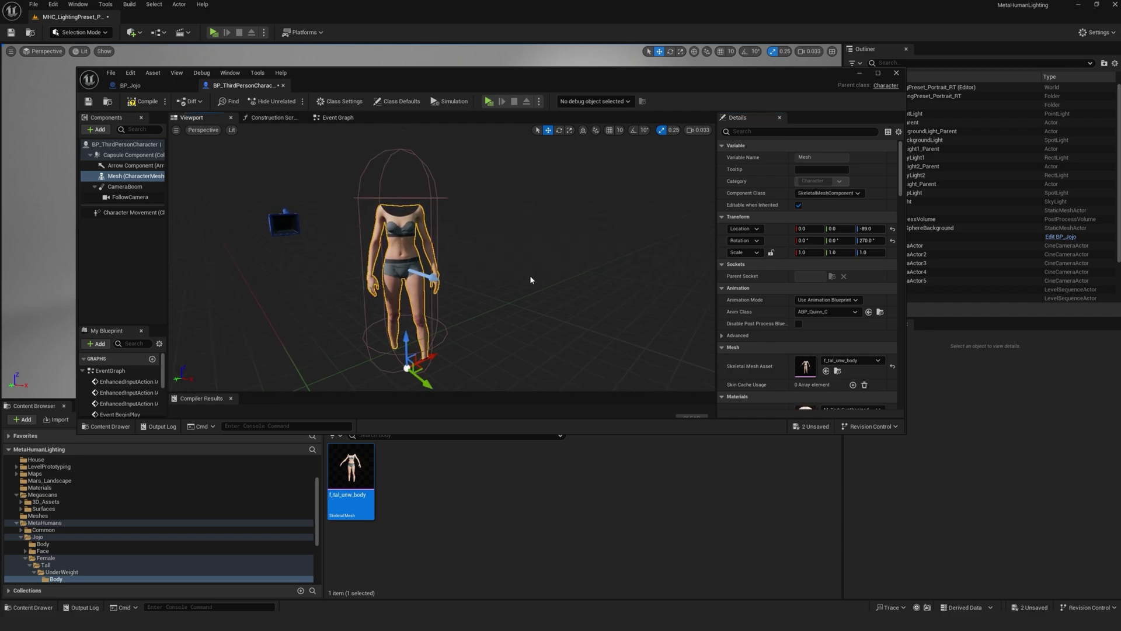
Select and copy the Legs, Feet, Torso and Face components in BP_Jojo
{"action": "left_click", "coordinate": [156, 86]}
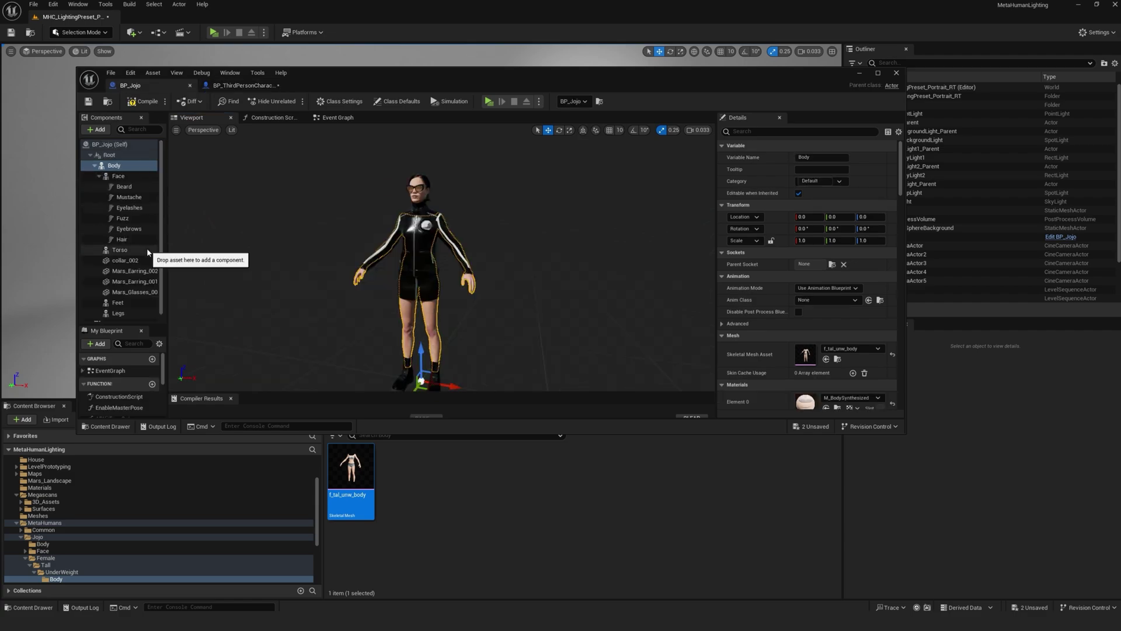
{"action": "left_click_drag", "start_coordinate": [144, 325], "coordinate": [144, 339]}
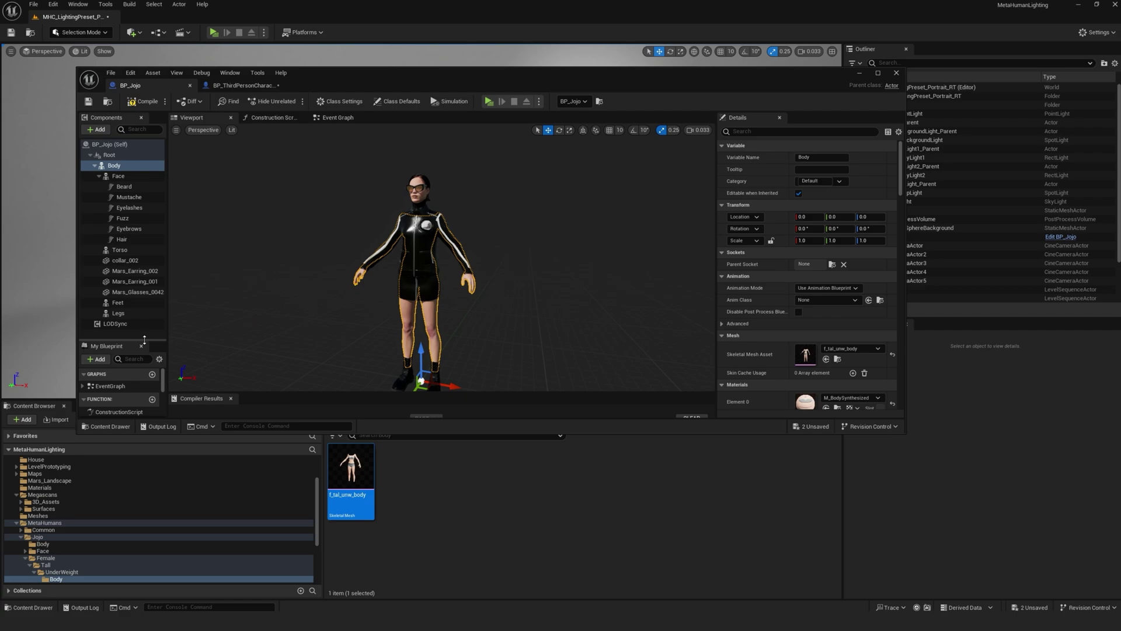
{"action": "left_click", "coordinate": [127, 314]}
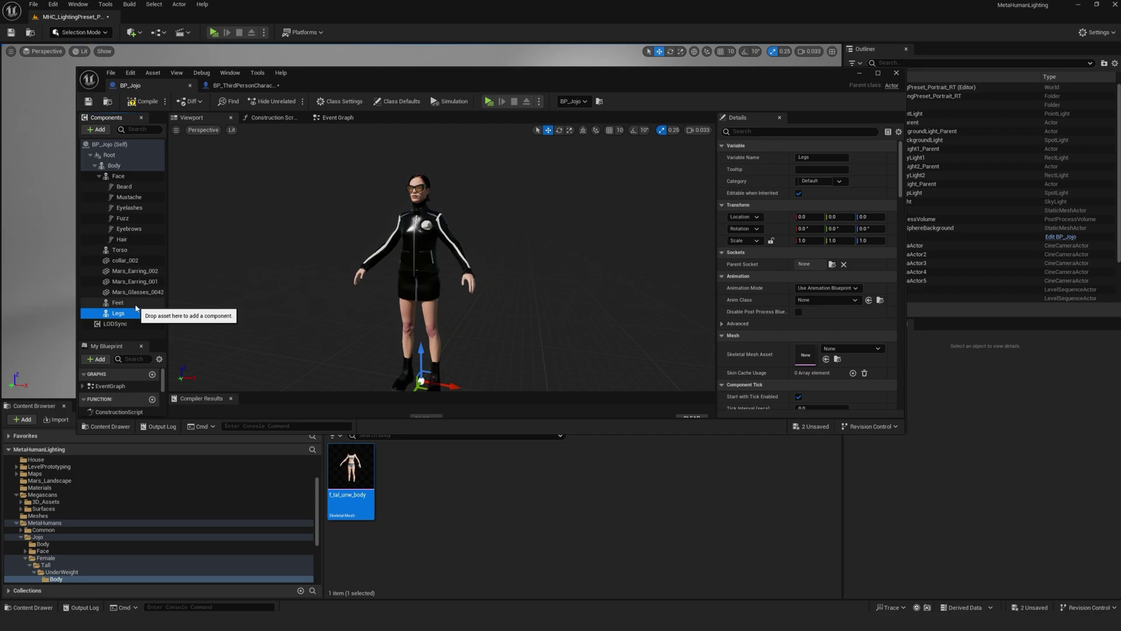
{"action": "left_click", "coordinate": [120, 302], "text": "ctrl"}
{"action": "left_click", "coordinate": [119, 248], "text": "ctrl"}
{"action": "left_click", "coordinate": [120, 176], "text": "ctrl"}
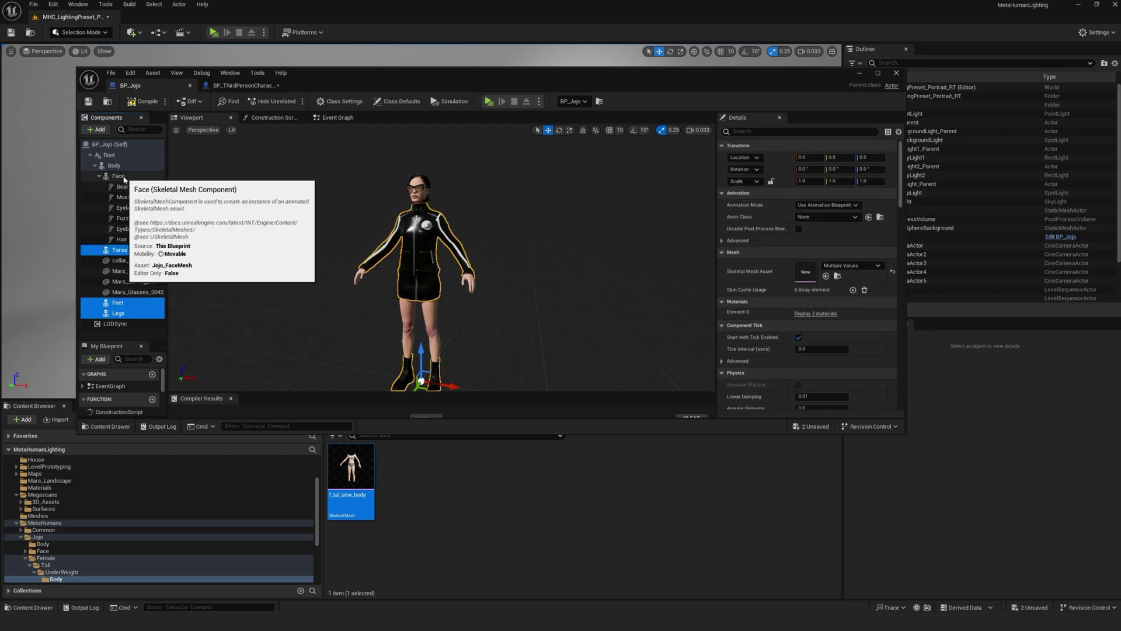
{"action": "right_click", "coordinate": [124, 177]}
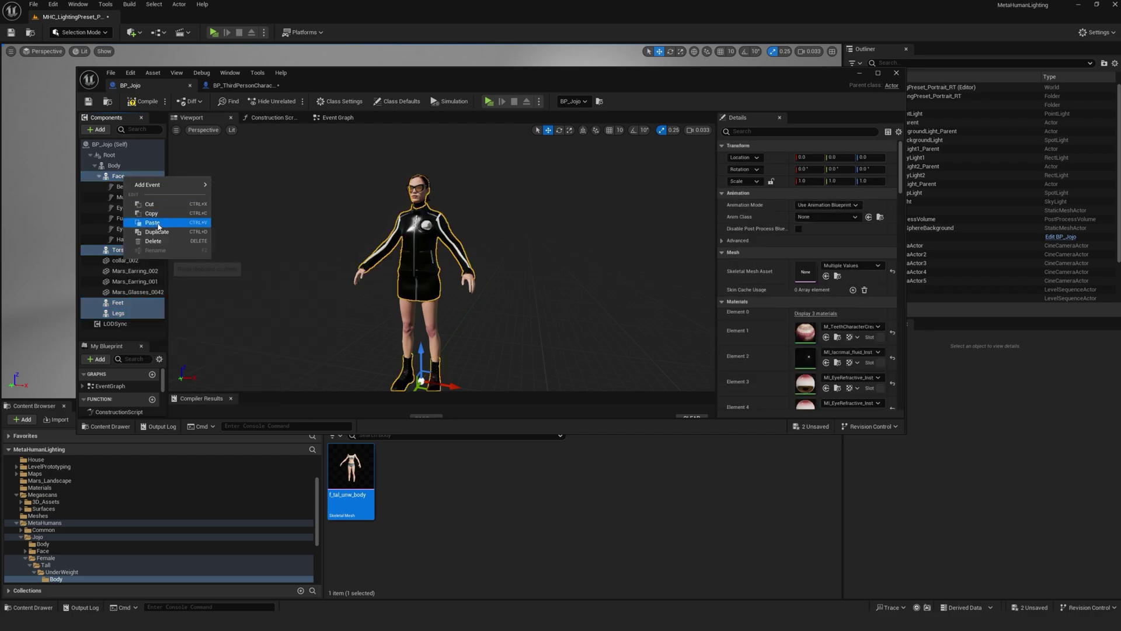
{"action": "key", "text": "Escape"}
Paste the copied components onto BP_ThirdPersonCharacter's Mesh
{"action": "left_click", "coordinate": [234, 86]}
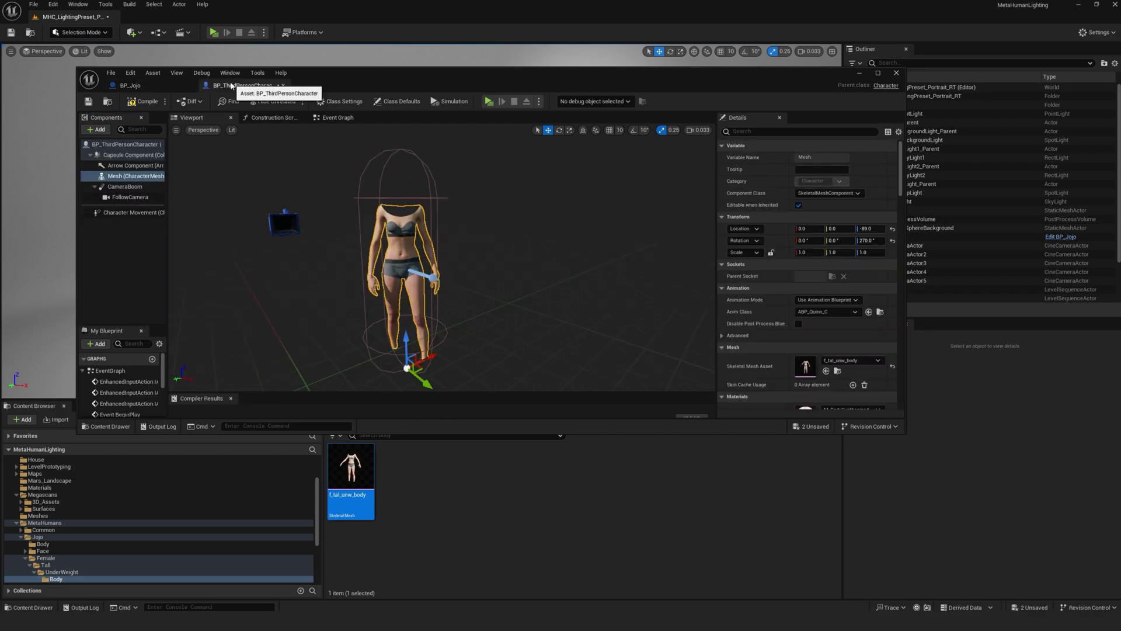
{"action": "right_click", "coordinate": [119, 178]}
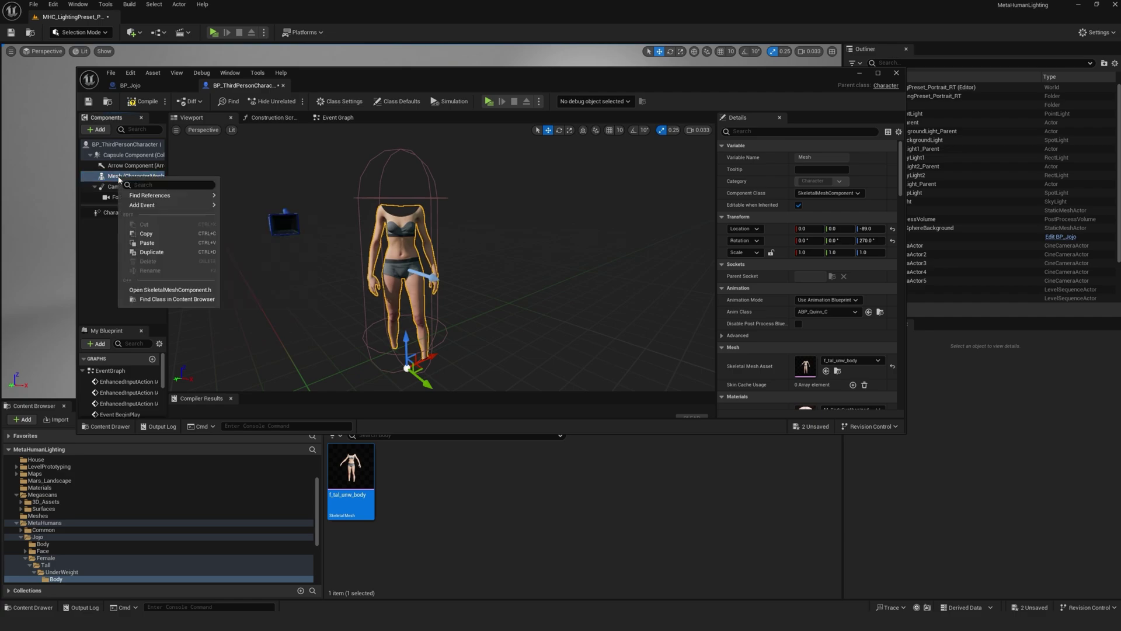
{"action": "left_click", "coordinate": [147, 242]}
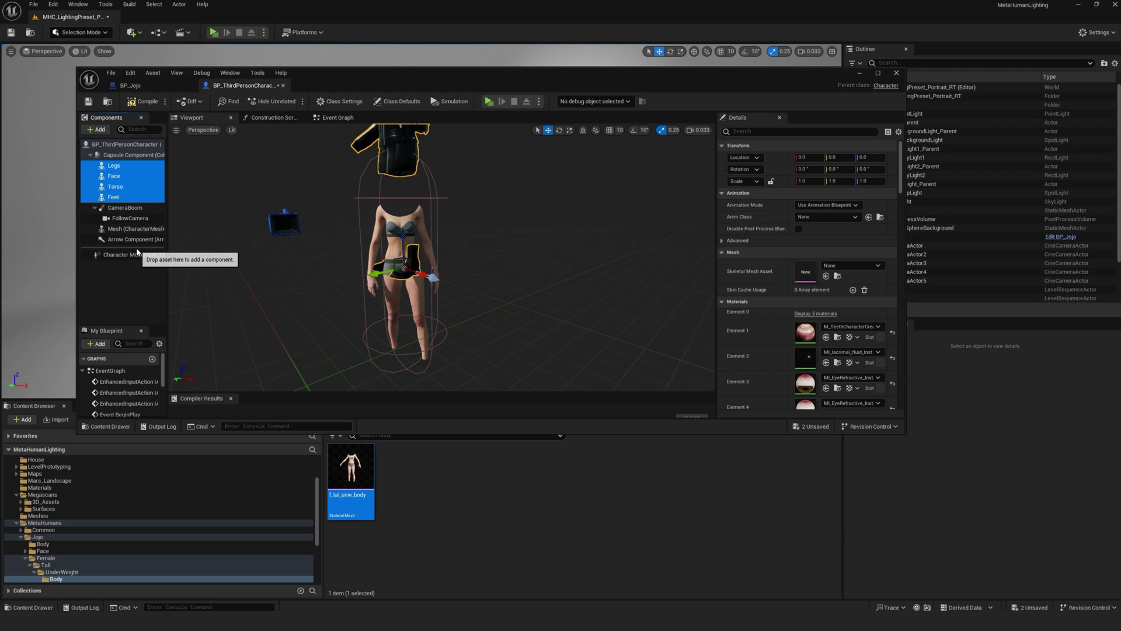
Attach the four parts under Mesh and zero the Feet and Legs transforms
{"action": "left_click_drag", "start_coordinate": [114, 167], "coordinate": [121, 231]}
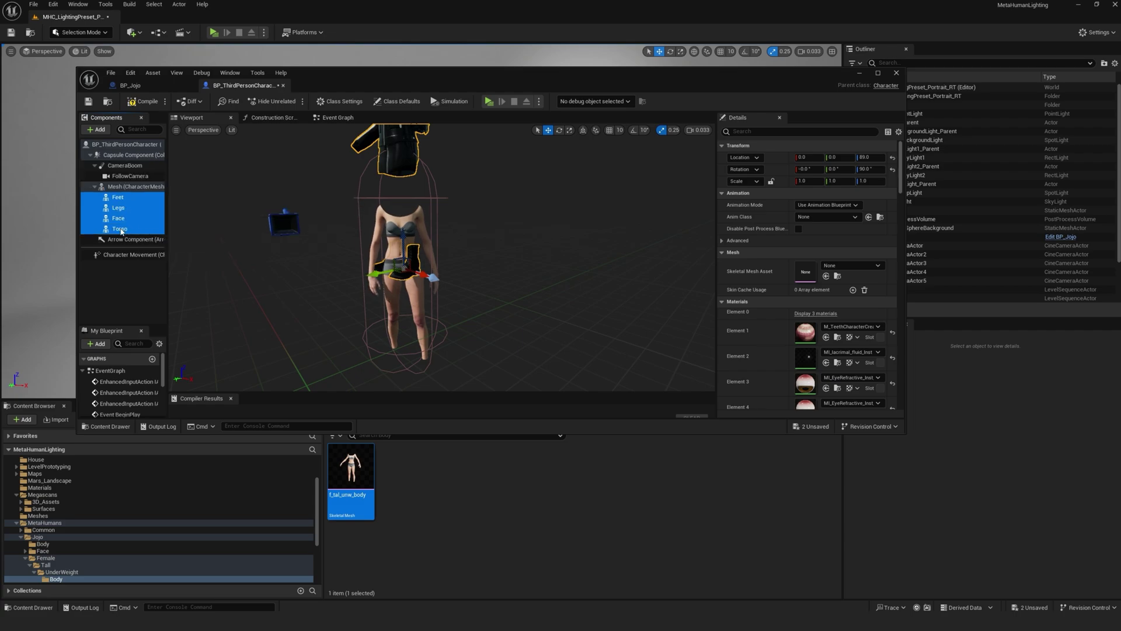
{"action": "left_click", "coordinate": [117, 197]}
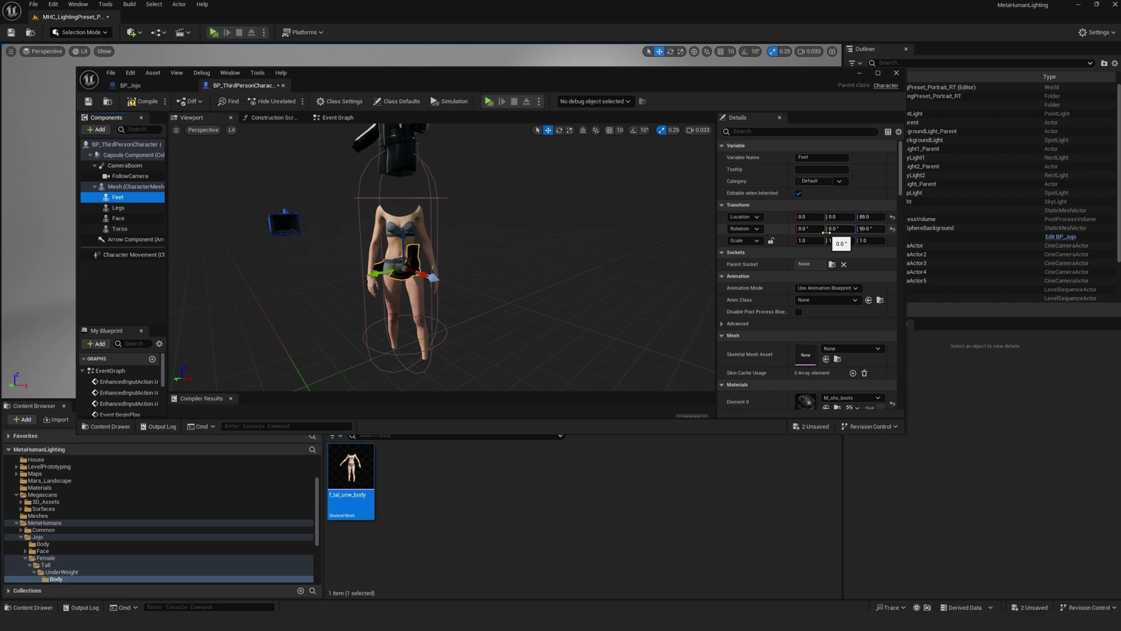
{"action": "left_click", "coordinate": [892, 229]}
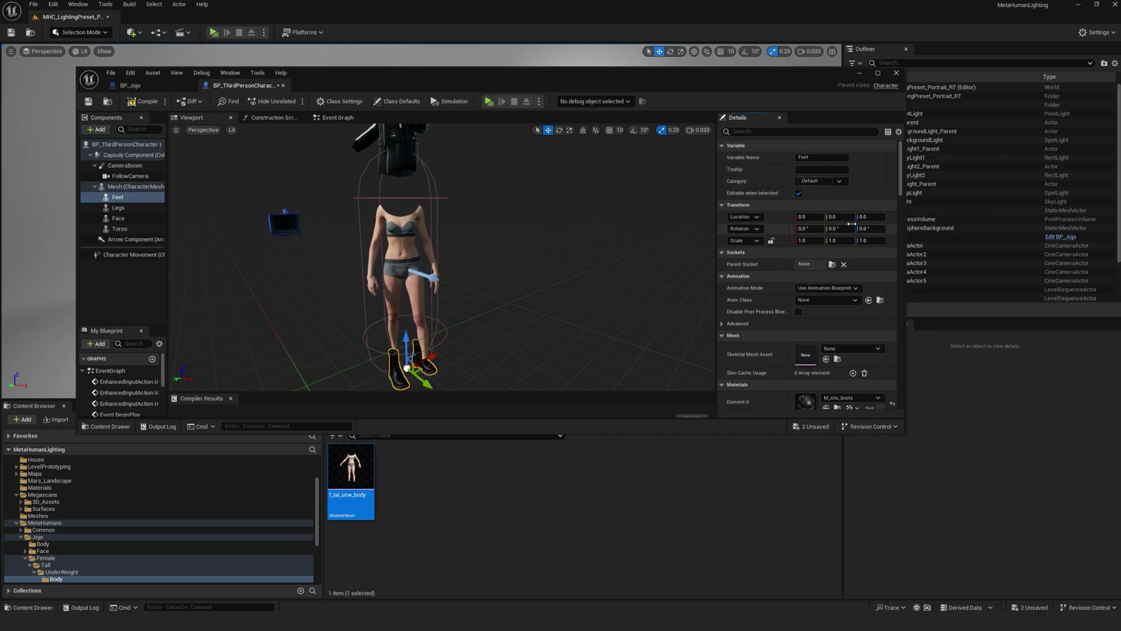
{"action": "left_click", "coordinate": [118, 208]}
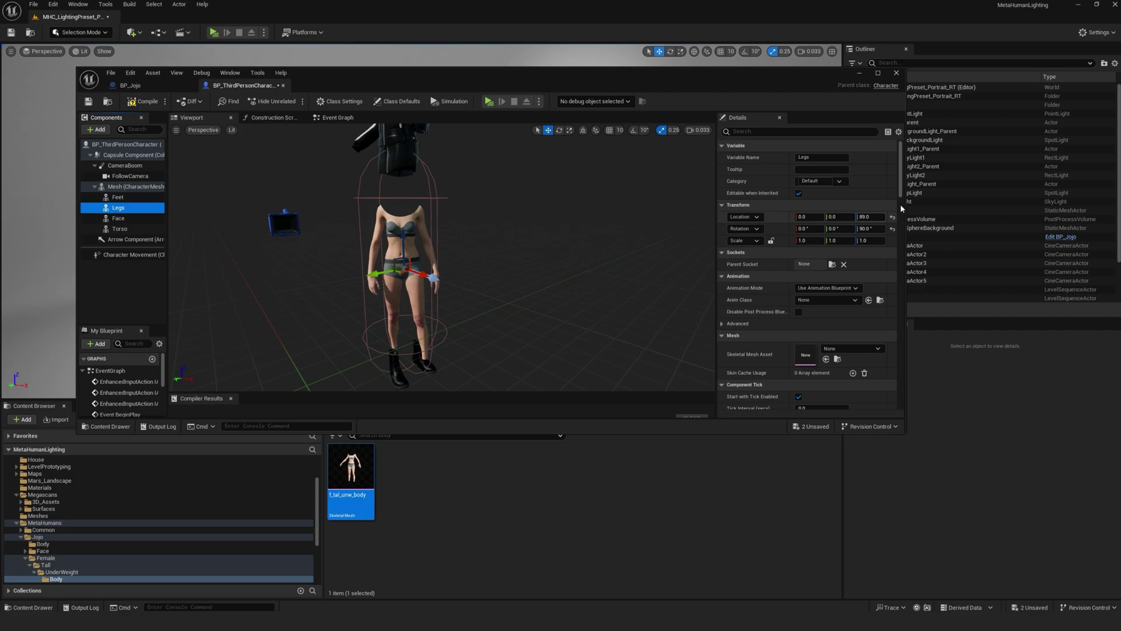
{"action": "left_click", "coordinate": [892, 217]}
{"action": "left_click", "coordinate": [892, 229]}
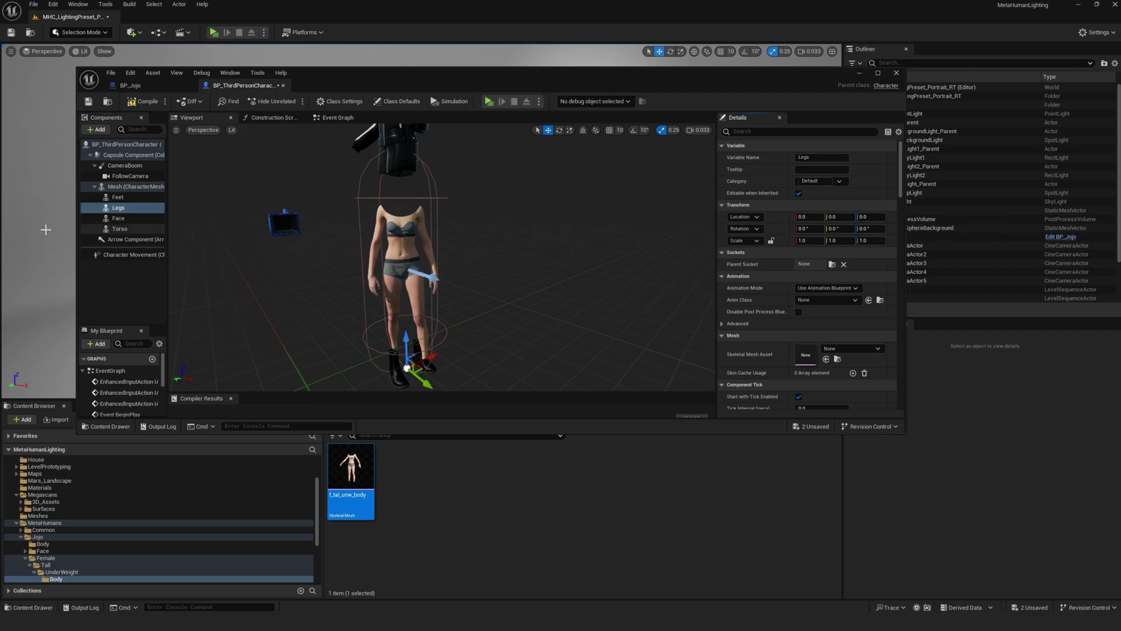
Zero the Face and Torso location and rotation so head and jacket fit the body
{"action": "left_click", "coordinate": [118, 218]}
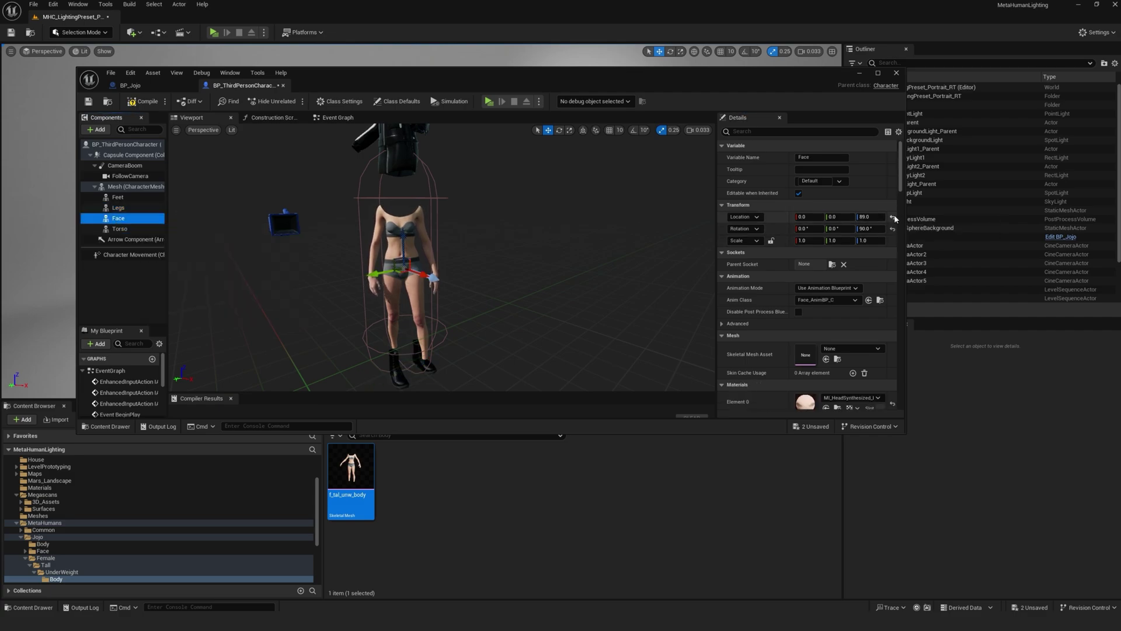
{"action": "left_click", "coordinate": [892, 216]}
{"action": "left_click", "coordinate": [892, 229]}
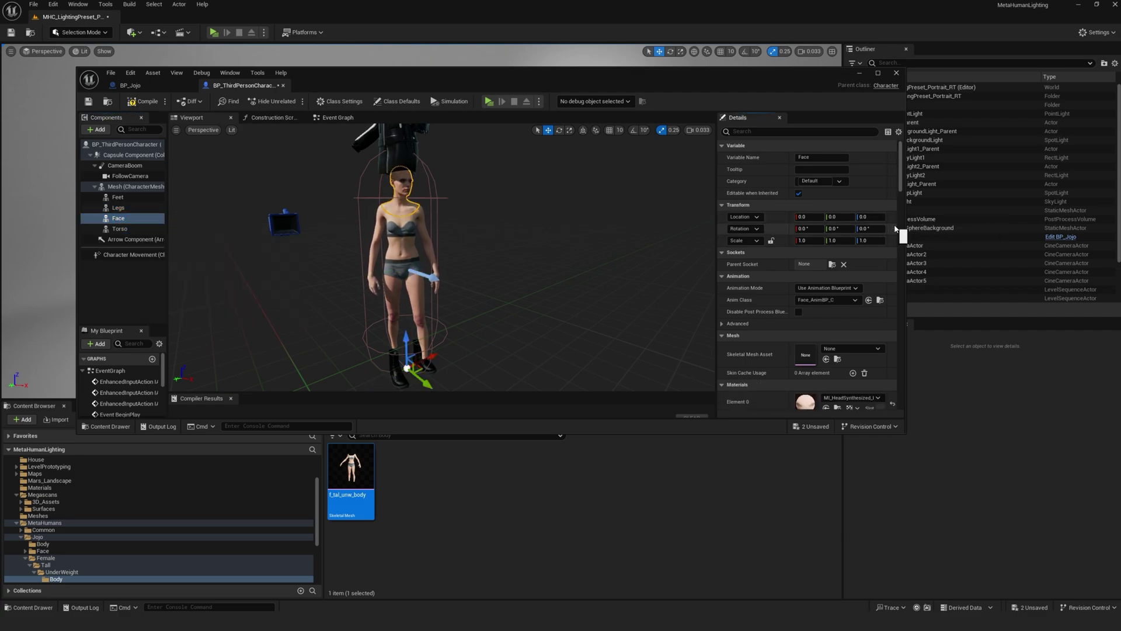
{"action": "left_click", "coordinate": [138, 230]}
{"action": "left_click", "coordinate": [893, 216]}
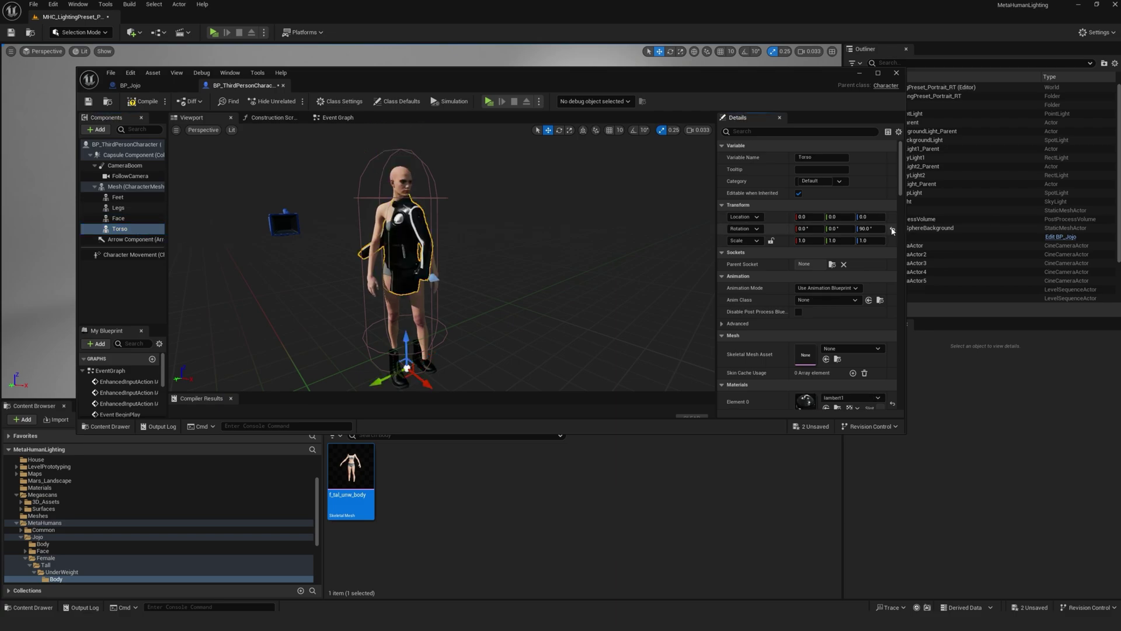
{"action": "left_click", "coordinate": [892, 229]}
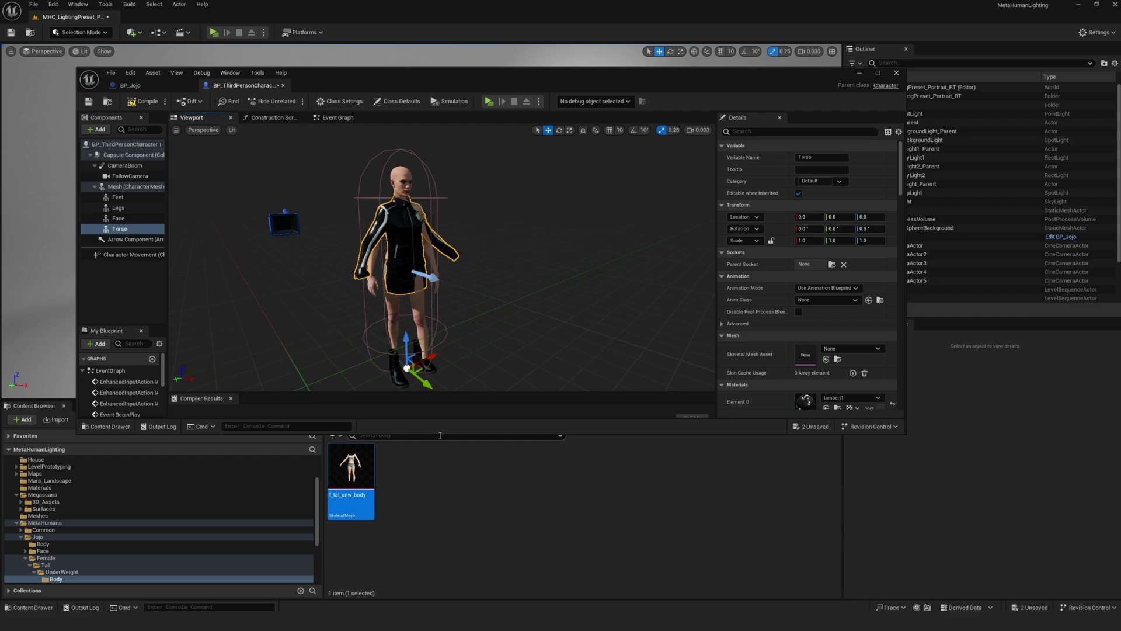
{"action": "left_click_drag", "start_coordinate": [439, 433], "coordinate": [451, 496]}
{"action": "right_click_drag", "start_coordinate": [489, 342], "coordinate": [468, 329]}
{"action": "scroll", "coordinate": [479, 364], "scroll_direction": "down", "scroll_amount": 2}
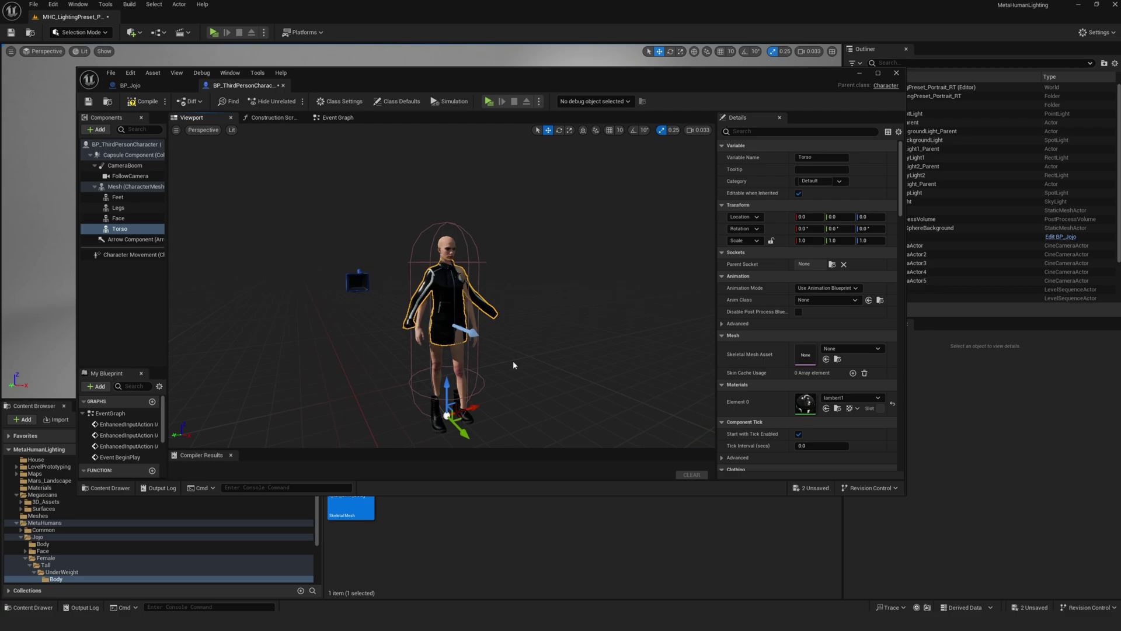
Compile the character, then copy BP_Jojo's groom components from Beard to Hair
{"action": "left_click", "coordinate": [143, 102]}
{"action": "left_click", "coordinate": [130, 86]}
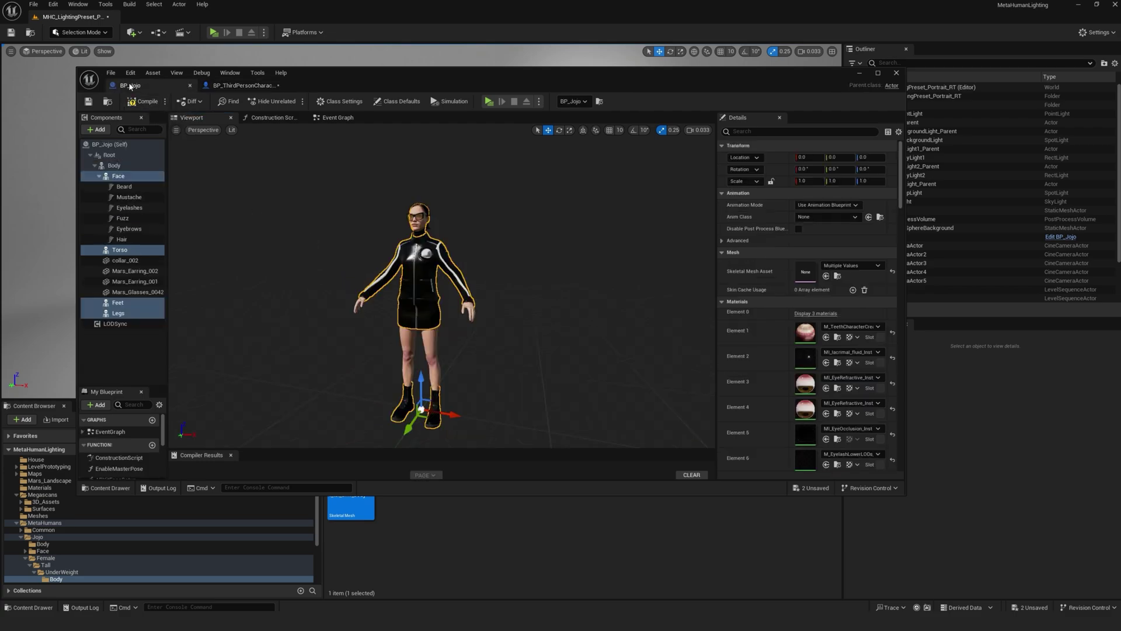
{"action": "left_click", "coordinate": [124, 186]}
{"action": "left_click", "coordinate": [132, 240], "text": "shift"}
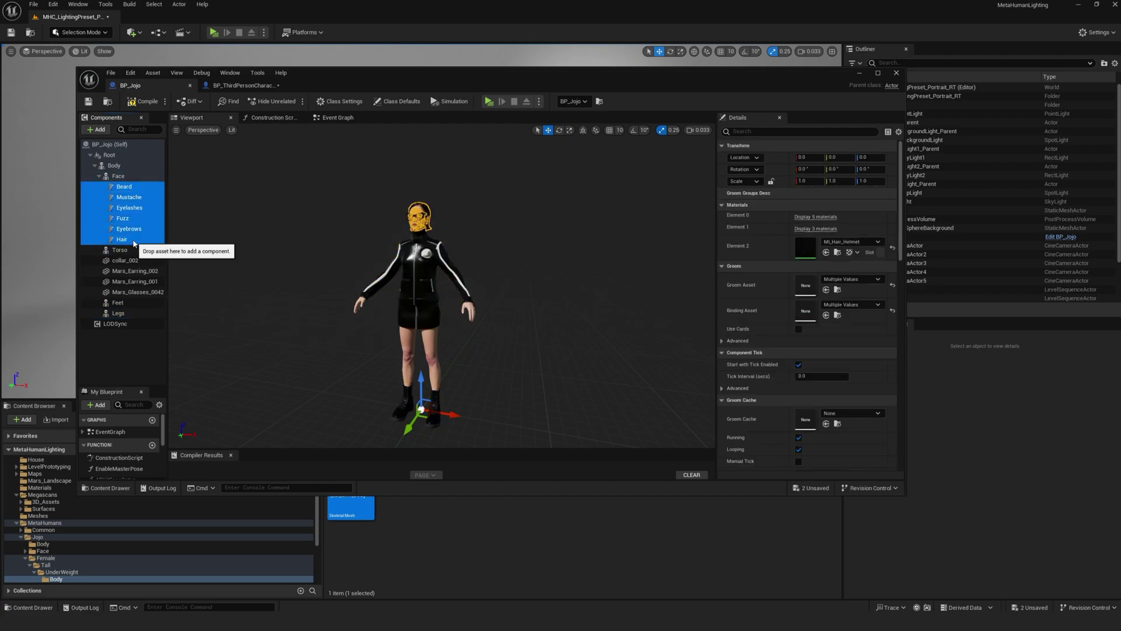
{"action": "right_click", "coordinate": [132, 239]}
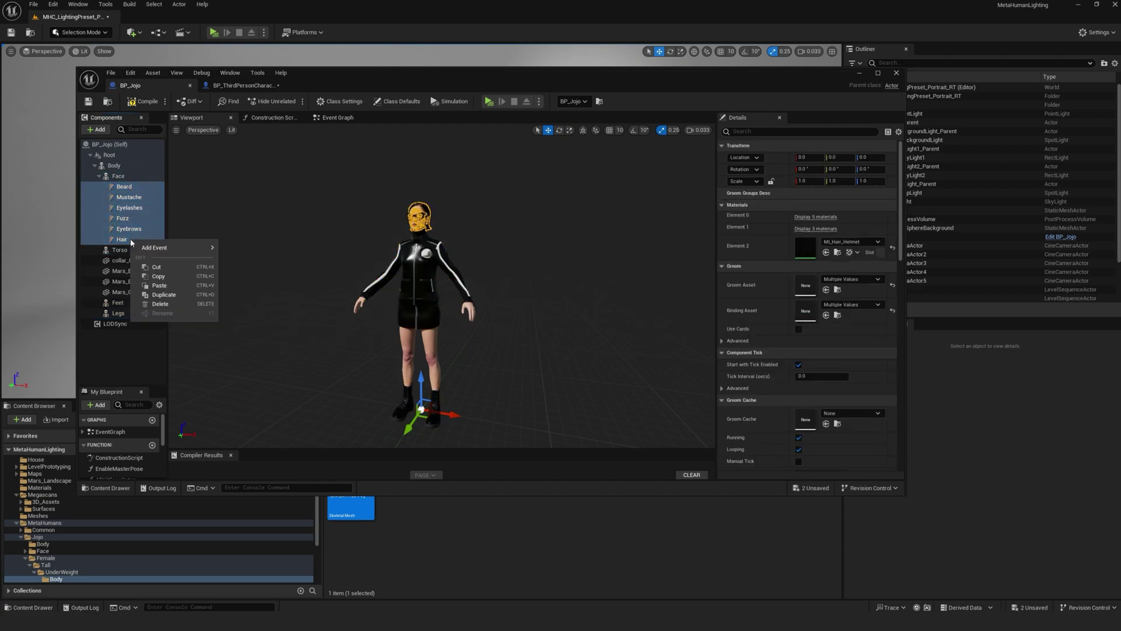
{"action": "left_click", "coordinate": [174, 274]}
Paste the grooms into BP_ThirdPersonCharacter and attach them under Face
{"action": "left_click", "coordinate": [246, 86]}
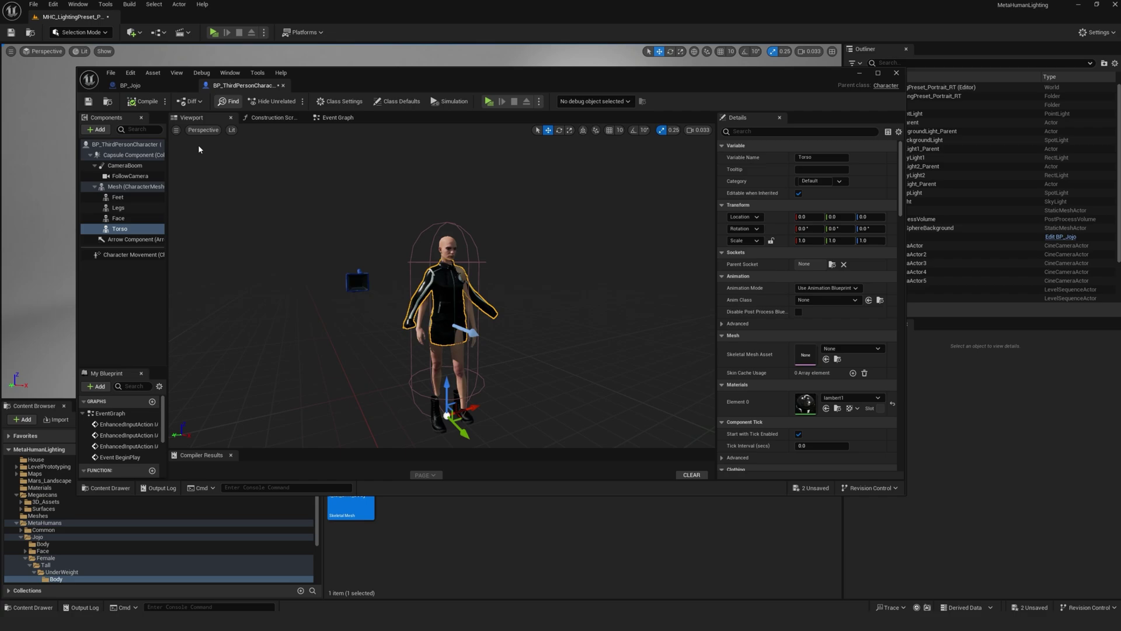
{"action": "left_click", "coordinate": [122, 219]}
{"action": "right_click", "coordinate": [122, 220]}
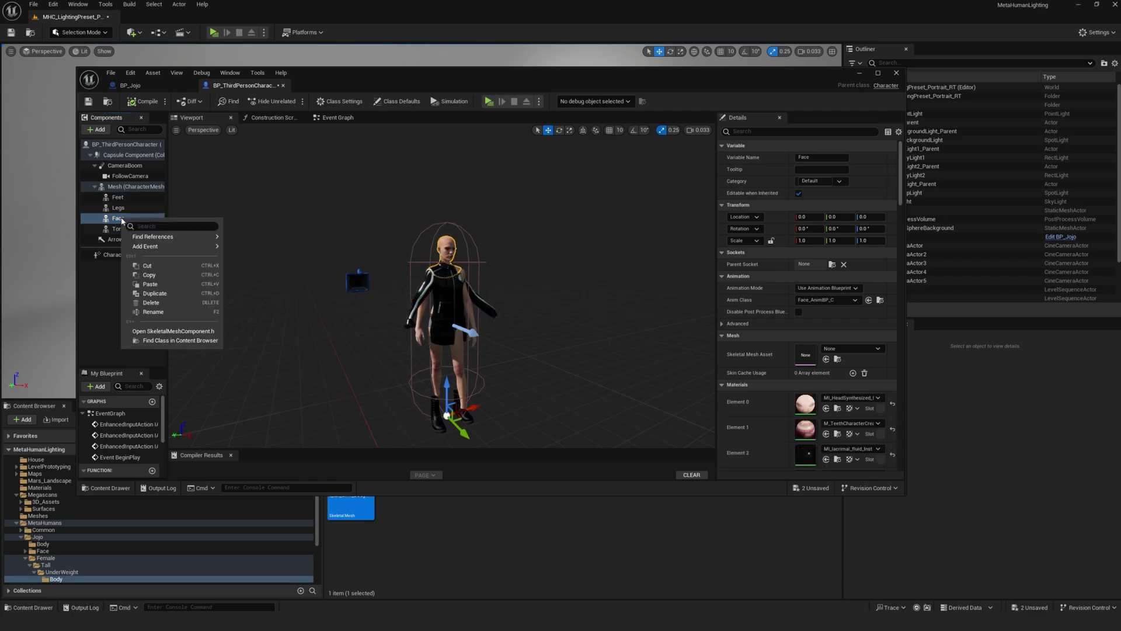
{"action": "left_click", "coordinate": [153, 284]}
{"action": "left_click_drag", "start_coordinate": [154, 287], "coordinate": [125, 281]}
{"action": "left_click", "coordinate": [260, 323]}
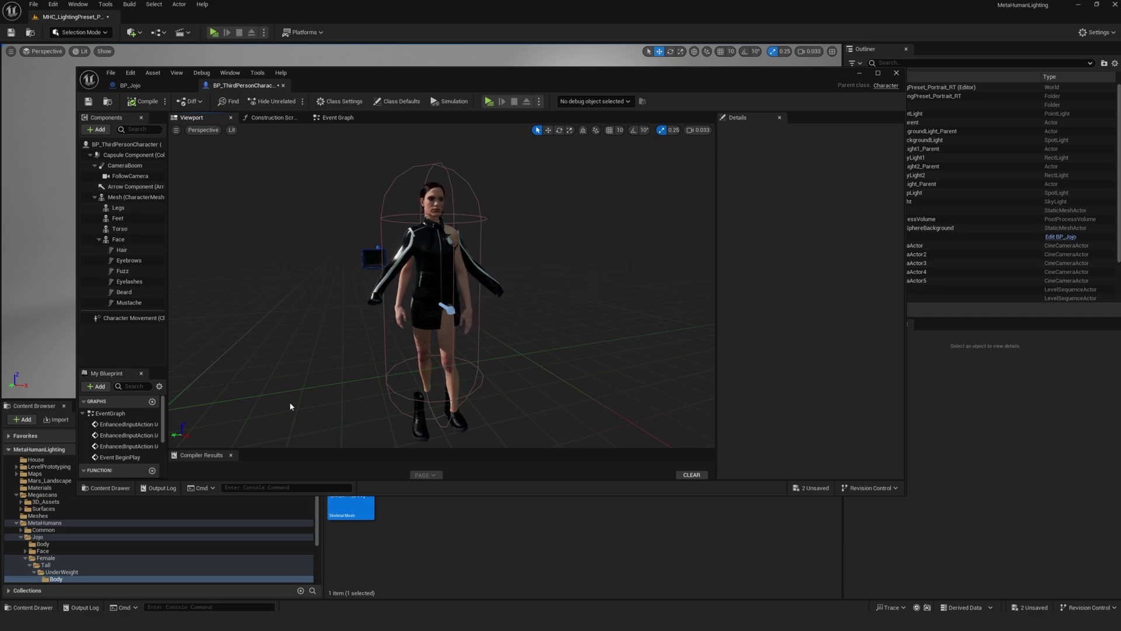
Assign the SK_Mannequin skeleton to the f_tal_unw_body mesh asset
{"action": "left_click_drag", "start_coordinate": [463, 75], "coordinate": [466, 51]}
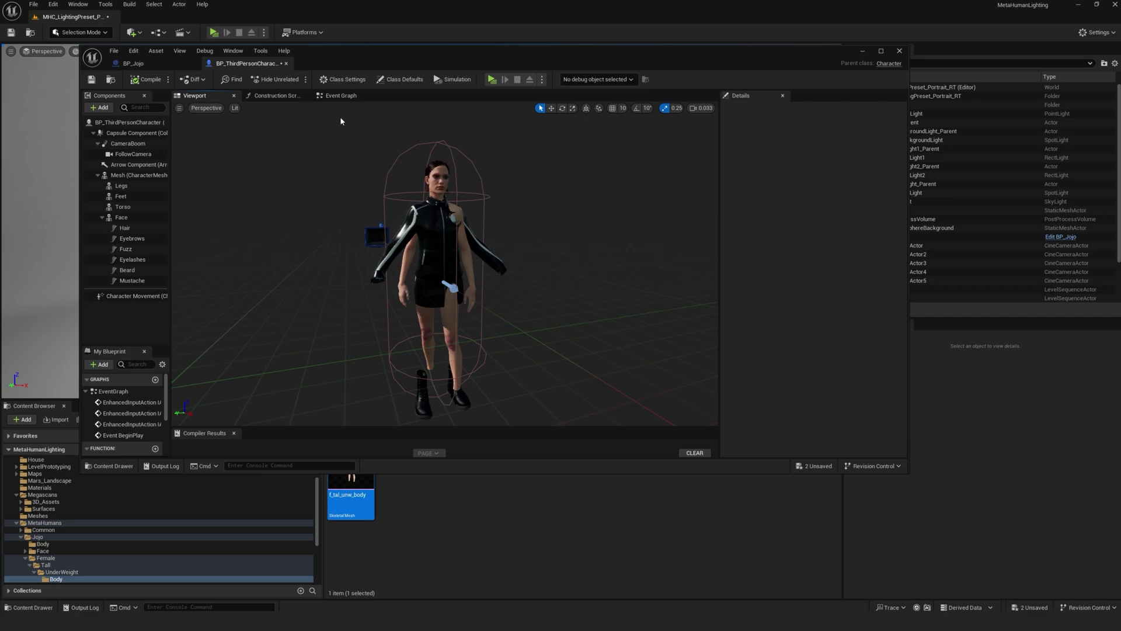
{"action": "left_click", "coordinate": [132, 175]}
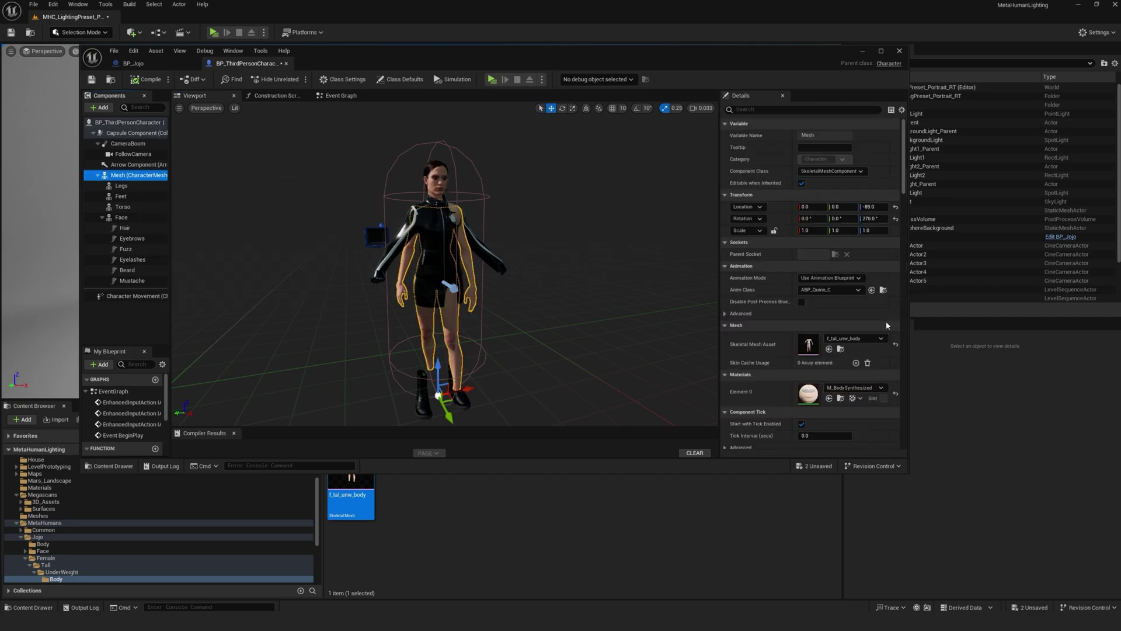
{"action": "left_click", "coordinate": [839, 349]}
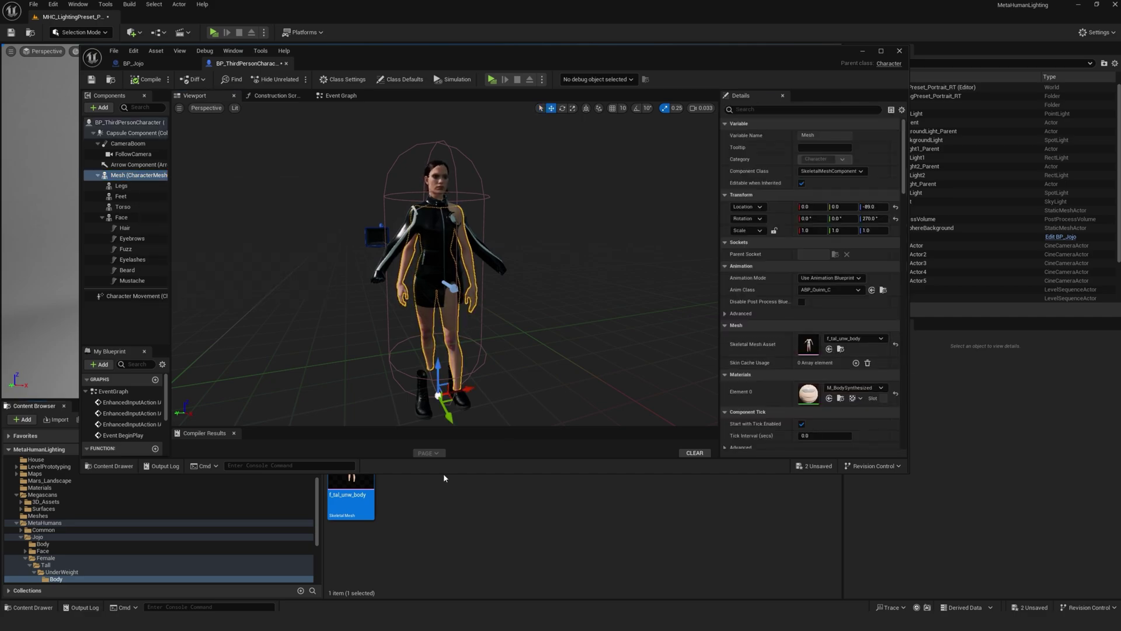
{"action": "left_click_drag", "start_coordinate": [444, 475], "coordinate": [444, 440]}
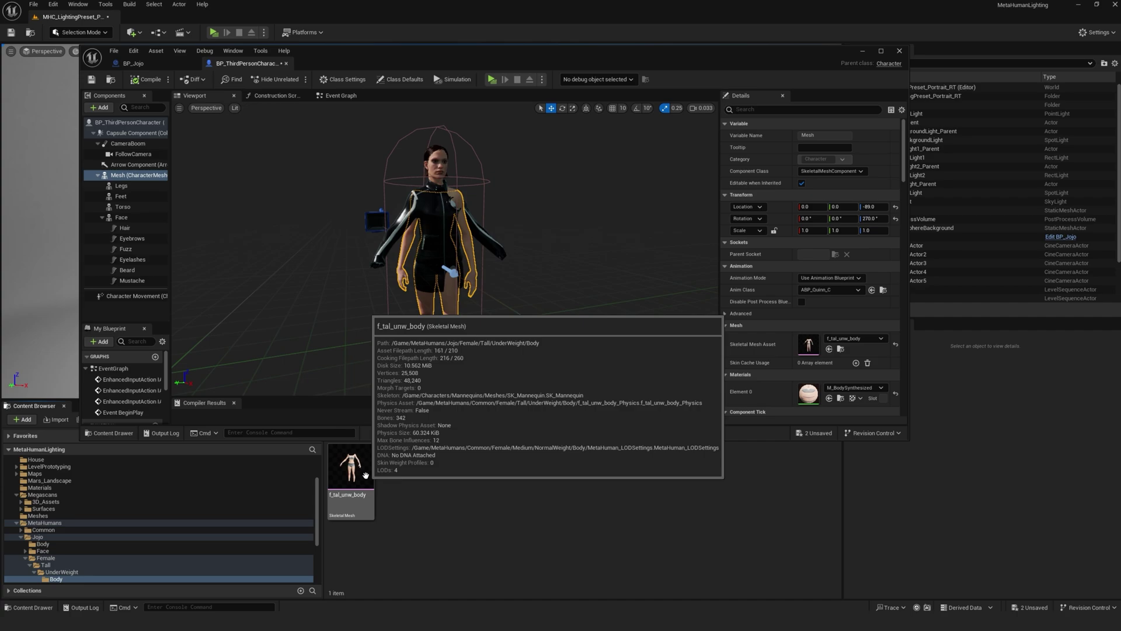
{"action": "right_click", "coordinate": [366, 476]}
{"action": "mouse_move", "coordinate": [467, 214]}
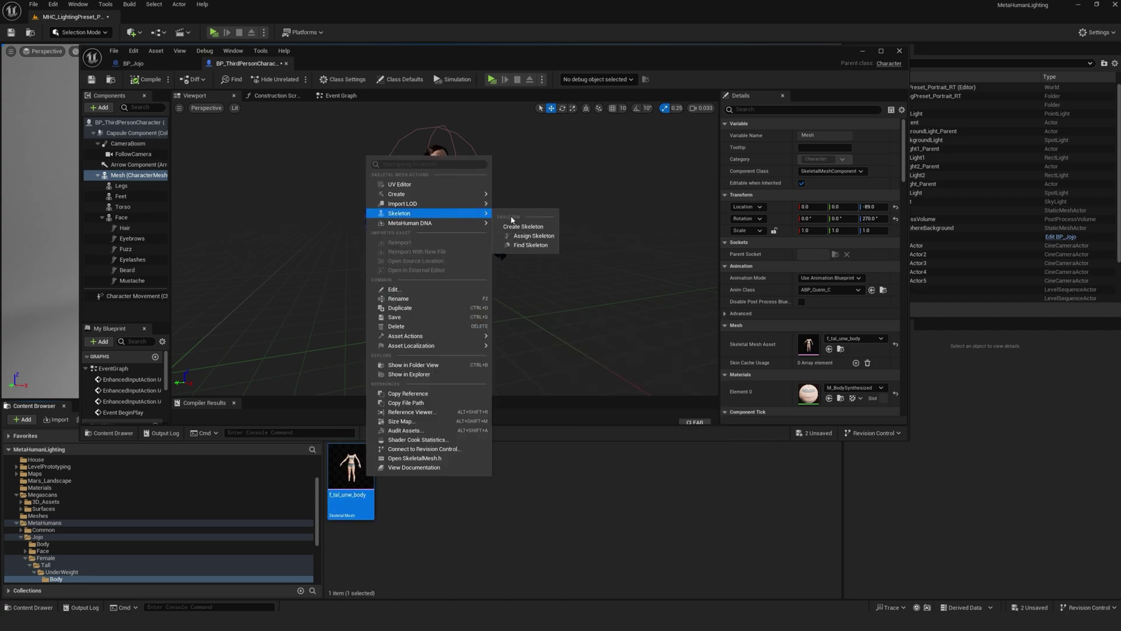
{"action": "left_click", "coordinate": [533, 236]}
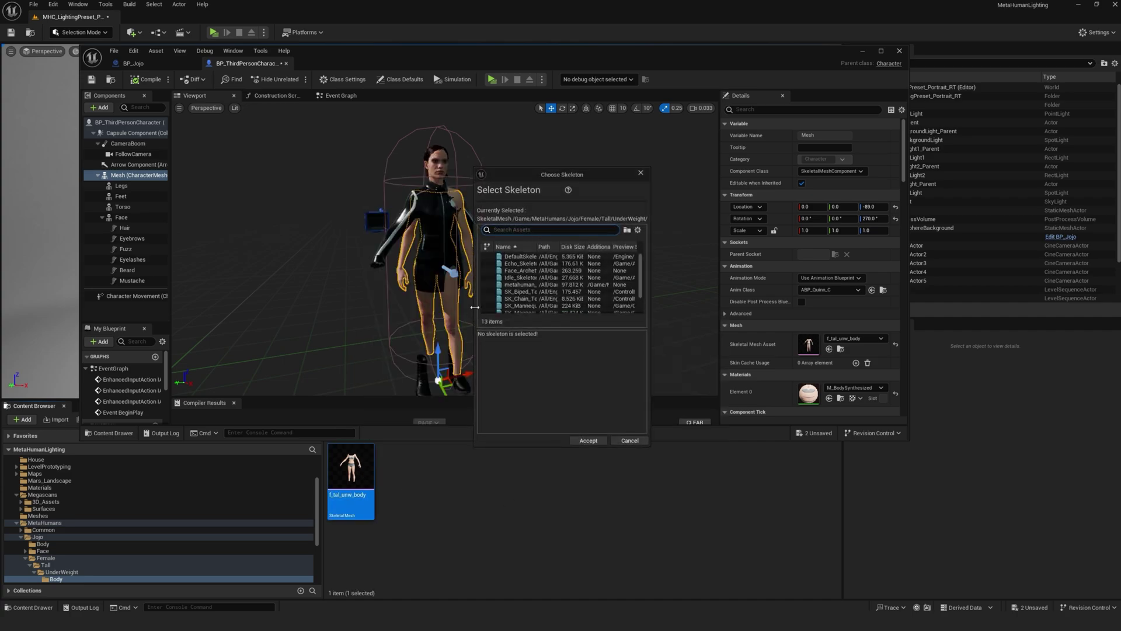
{"action": "left_click_drag", "start_coordinate": [474, 307], "coordinate": [316, 311]}
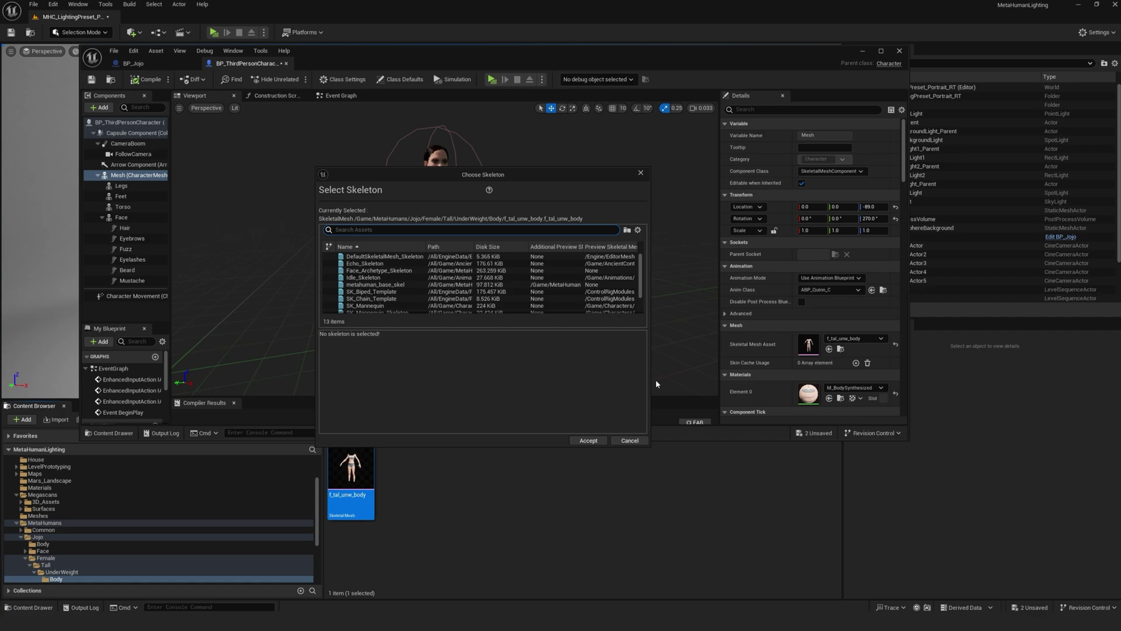
{"action": "left_click_drag", "start_coordinate": [650, 382], "coordinate": [701, 383]}
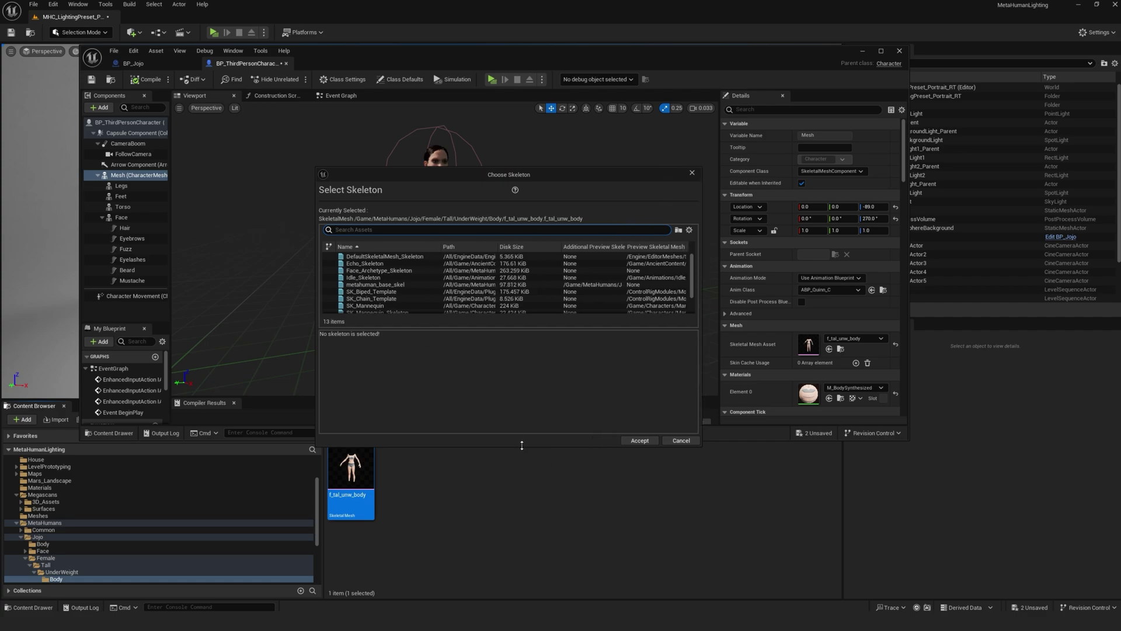
{"action": "left_click_drag", "start_coordinate": [522, 445], "coordinate": [522, 469]}
{"action": "left_click", "coordinate": [374, 305]}
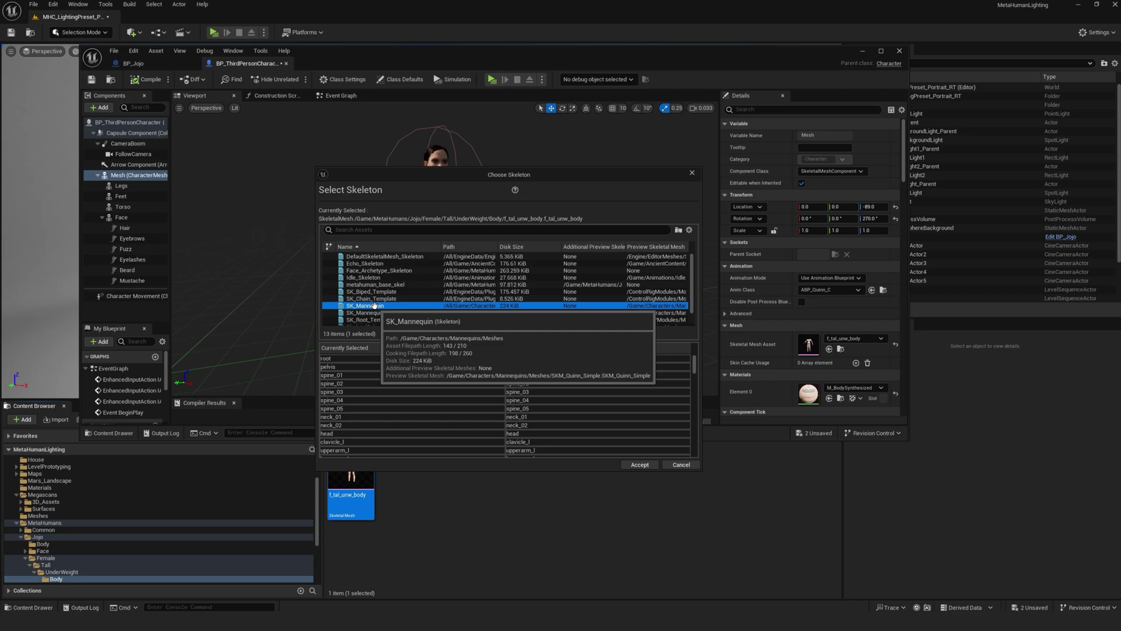
{"action": "left_click", "coordinate": [640, 465]}
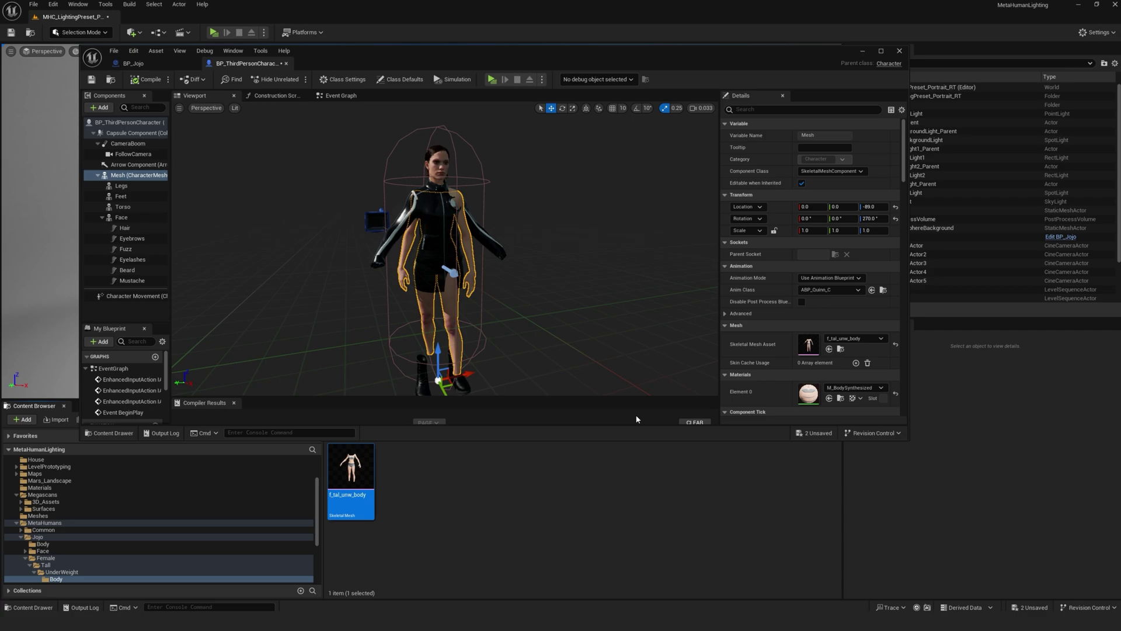
Locate the Feet component's f_tal_unw_shs_boots mesh in the Content Browser
{"action": "left_click", "coordinate": [129, 187]}
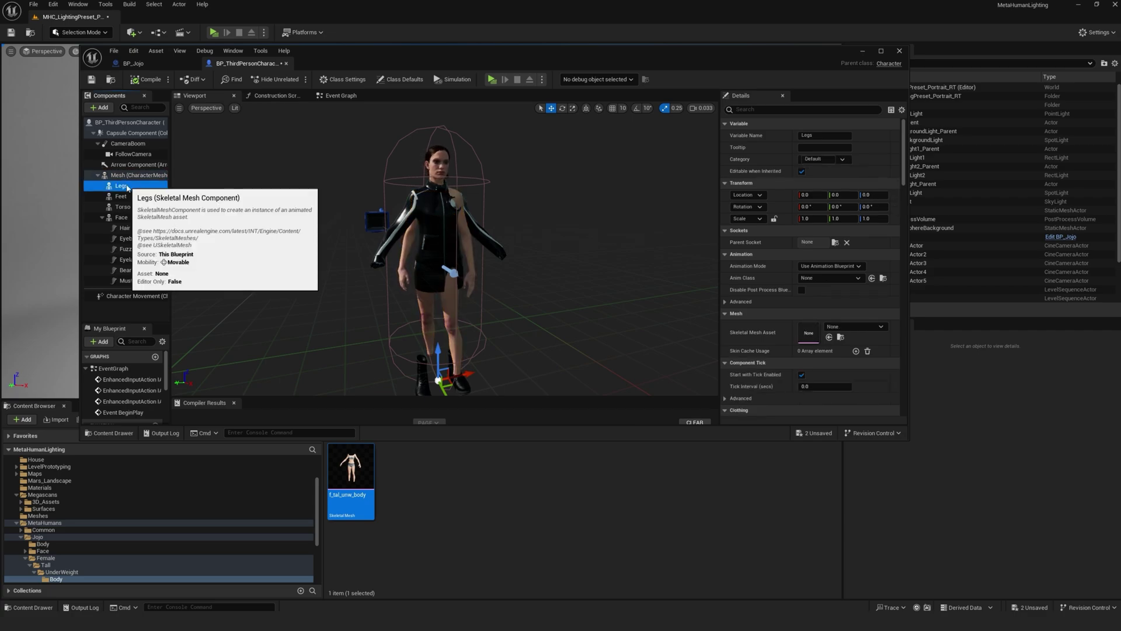
{"action": "left_click", "coordinate": [130, 198]}
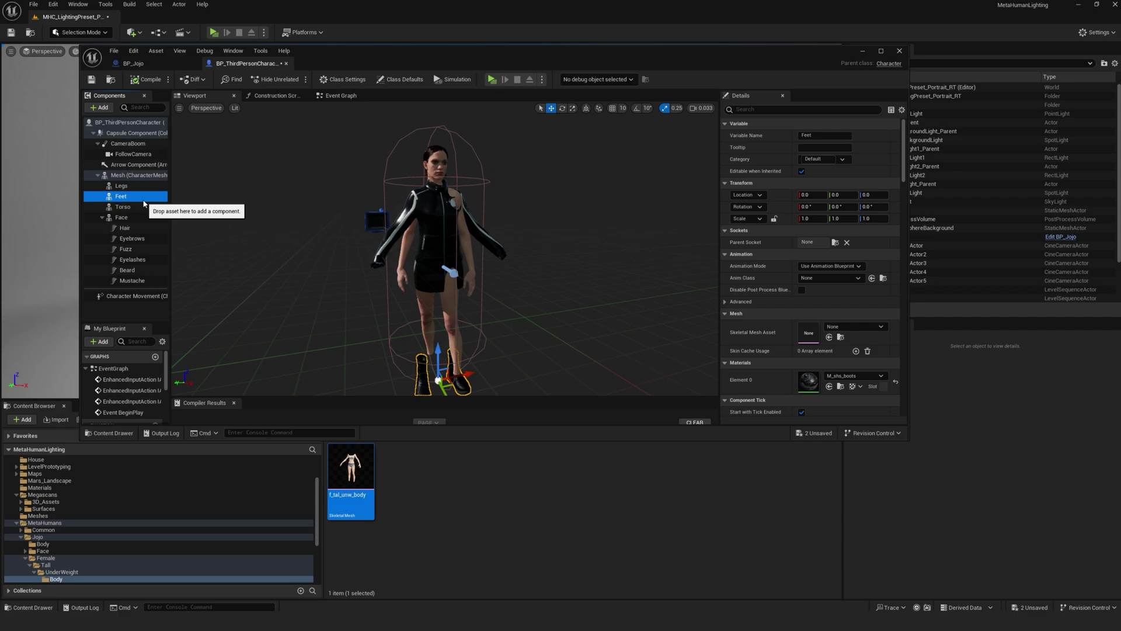
{"action": "left_click", "coordinate": [147, 64]}
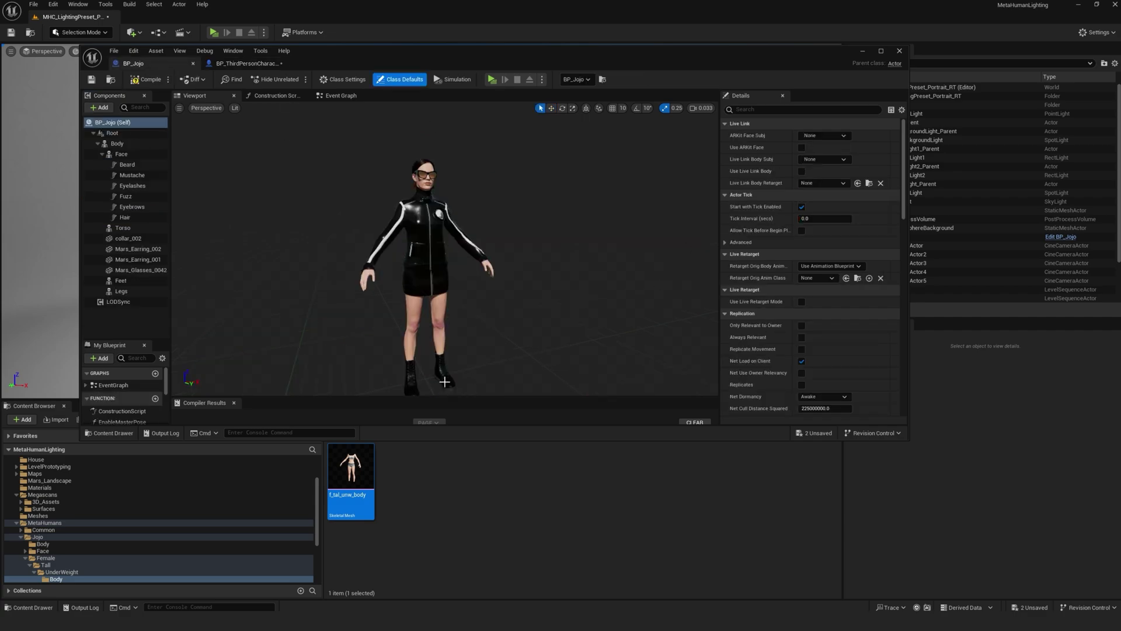
{"action": "left_click", "coordinate": [444, 382]}
{"action": "left_click", "coordinate": [842, 337]}
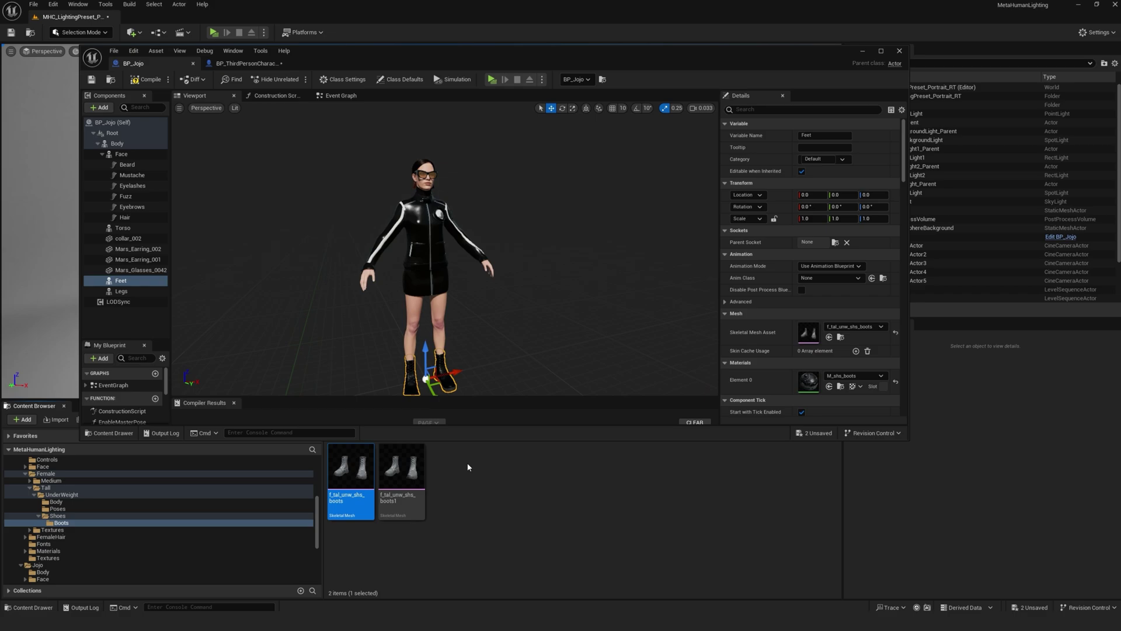
Assign SK_Mannequin to the boots mesh, then return to BP_Jojo
{"action": "right_click", "coordinate": [351, 462]}
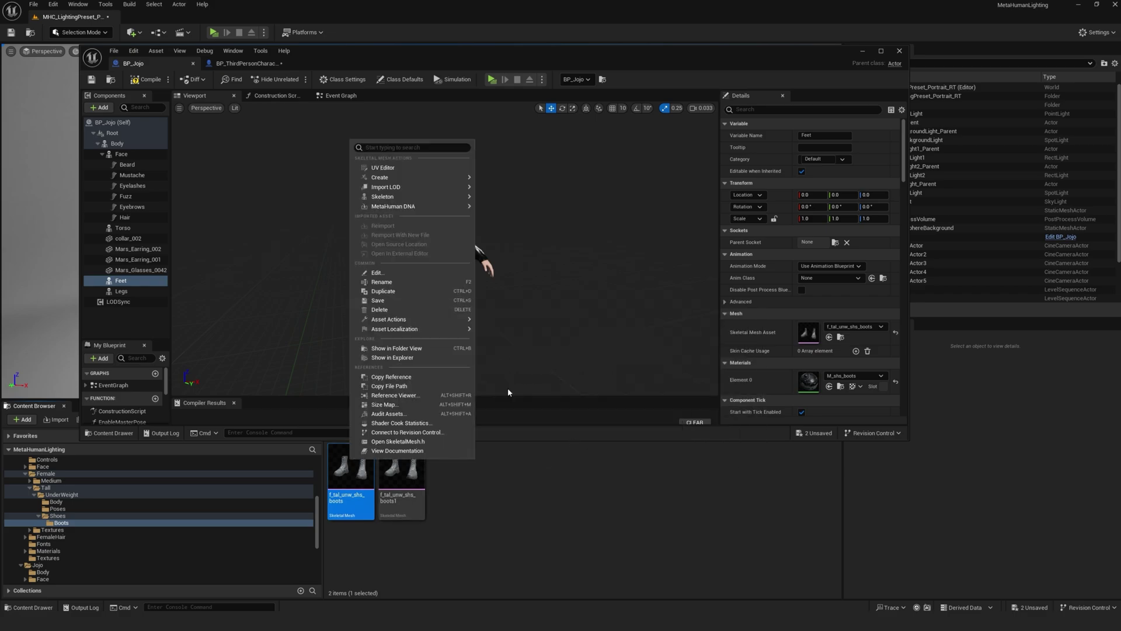
{"action": "mouse_move", "coordinate": [409, 196]}
{"action": "left_click", "coordinate": [526, 219]}
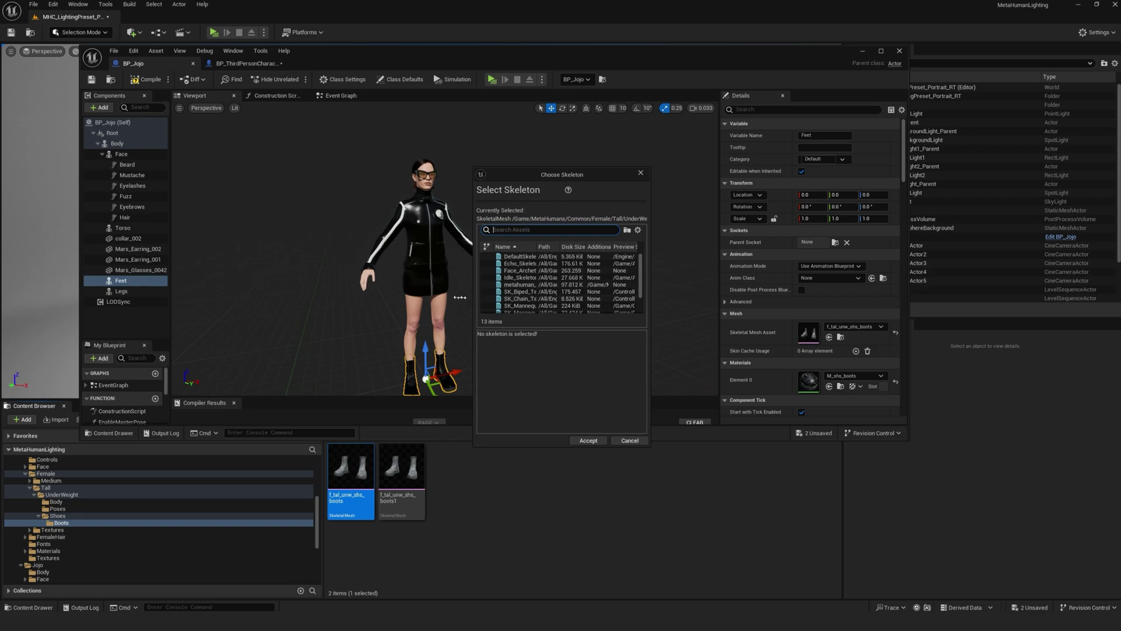
{"action": "left_click_drag", "start_coordinate": [477, 303], "coordinate": [380, 304]}
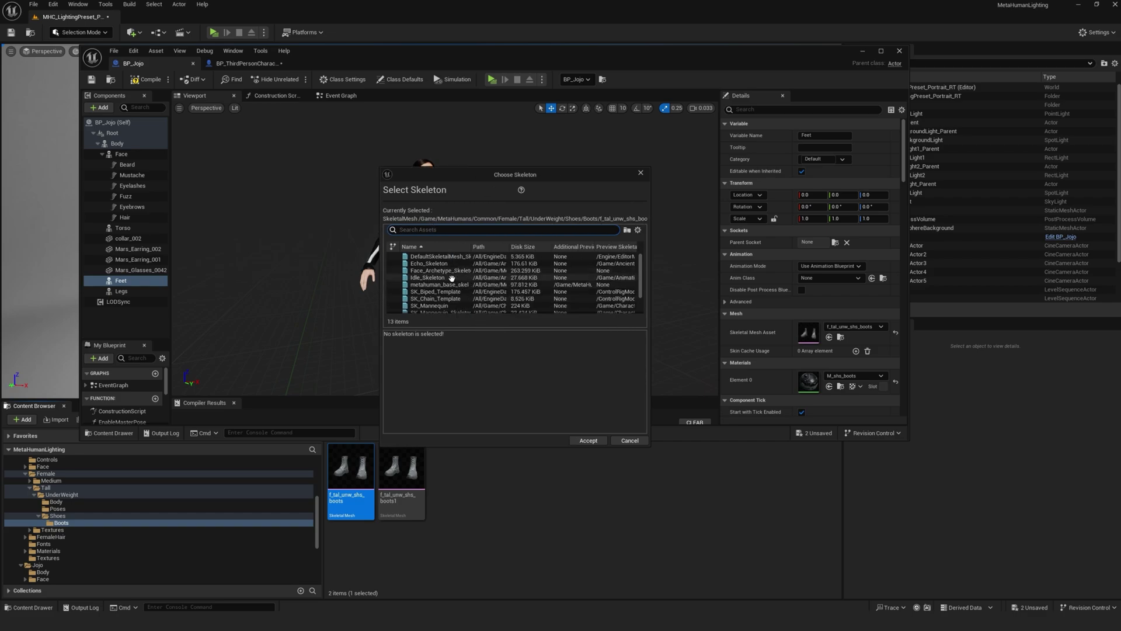
{"action": "left_click", "coordinate": [438, 305]}
{"action": "left_click", "coordinate": [602, 443]}
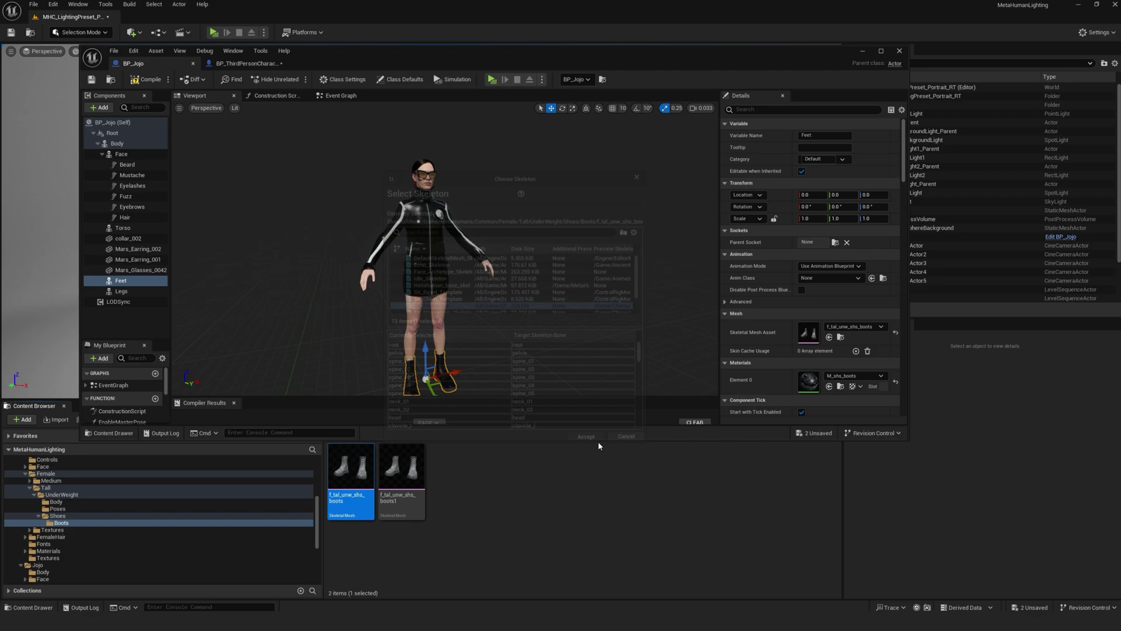
{"action": "left_click", "coordinate": [244, 64]}
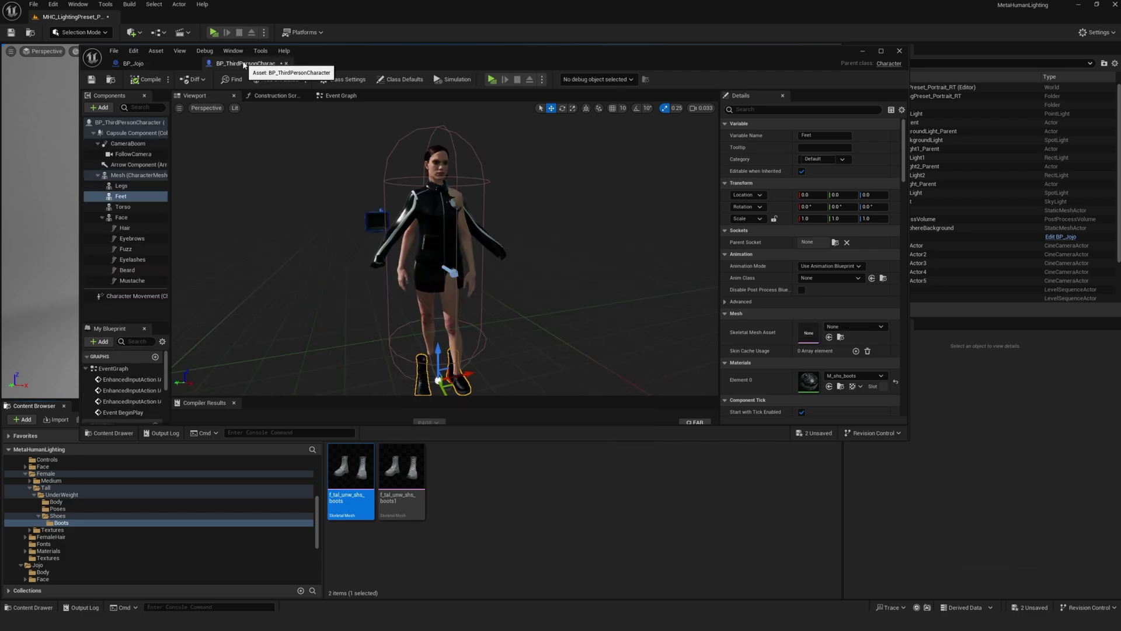
{"action": "left_click", "coordinate": [133, 63]}
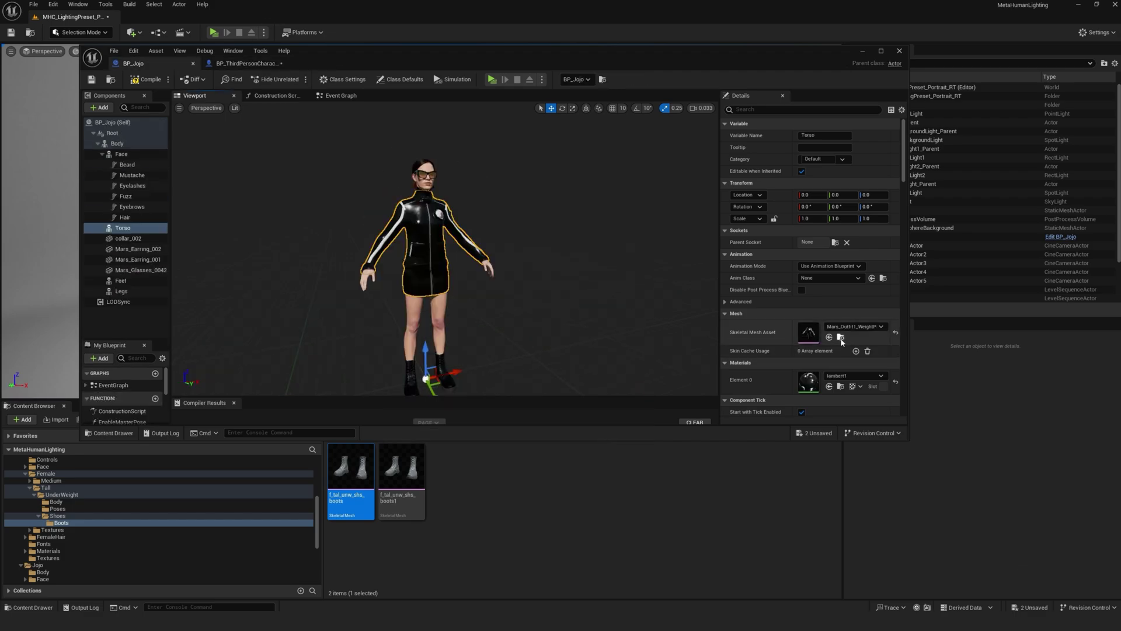
Find the Torso's Mars_Outfit1_WeightPaint_003_nocollar mesh and assign it SK_Mannequin
{"action": "left_click", "coordinate": [841, 338]}
{"action": "left_click", "coordinate": [539, 491]}
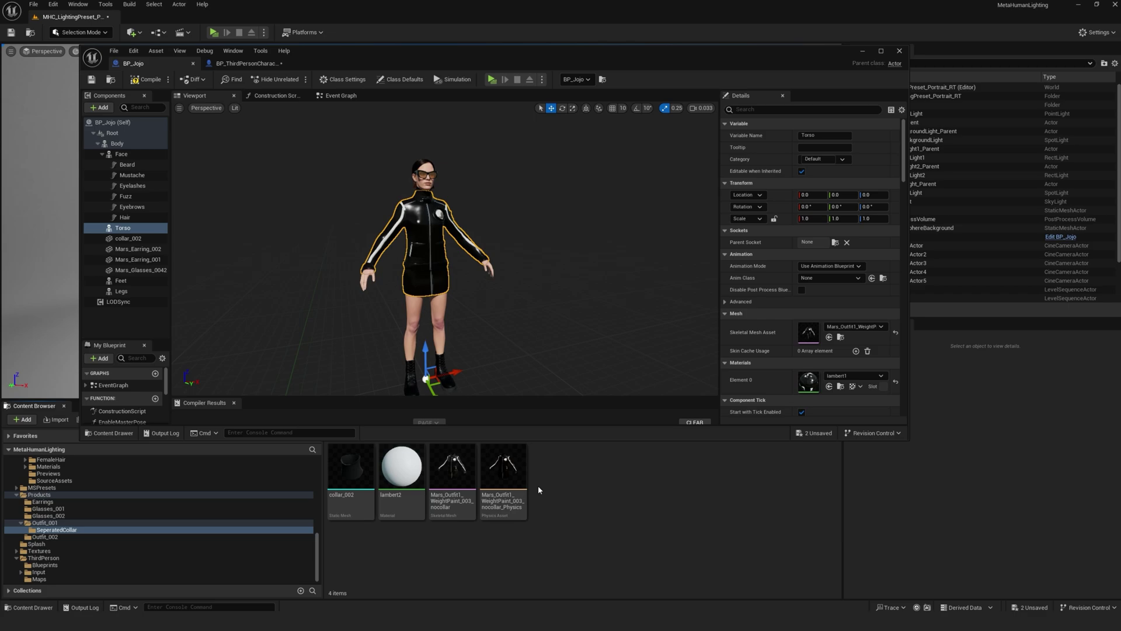
{"action": "right_click", "coordinate": [455, 471]}
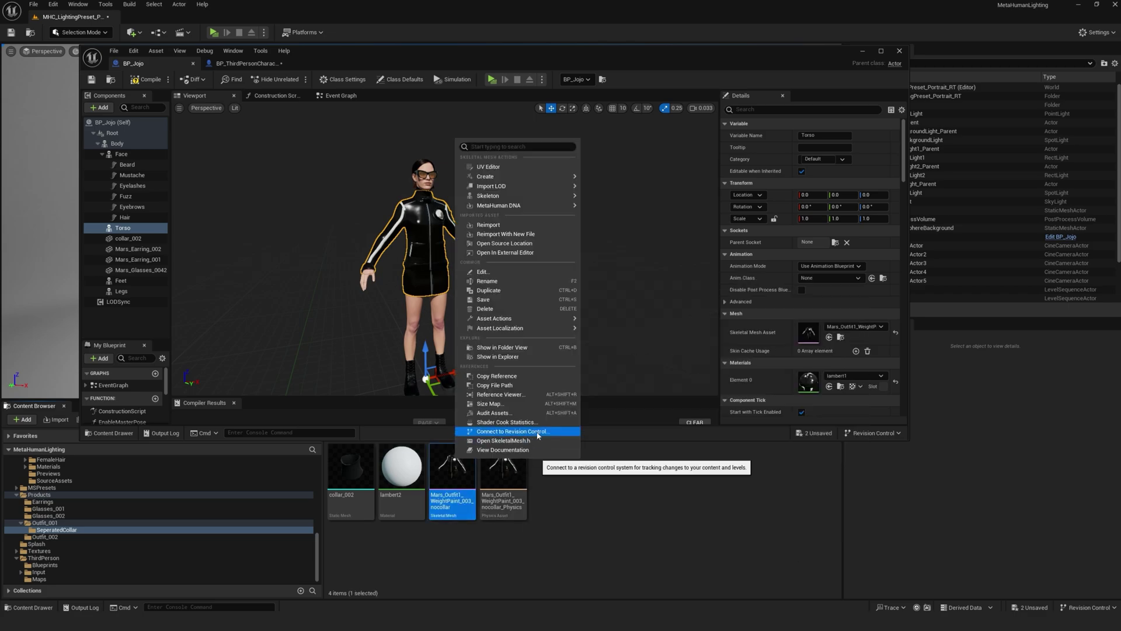
{"action": "mouse_move", "coordinate": [526, 195]}
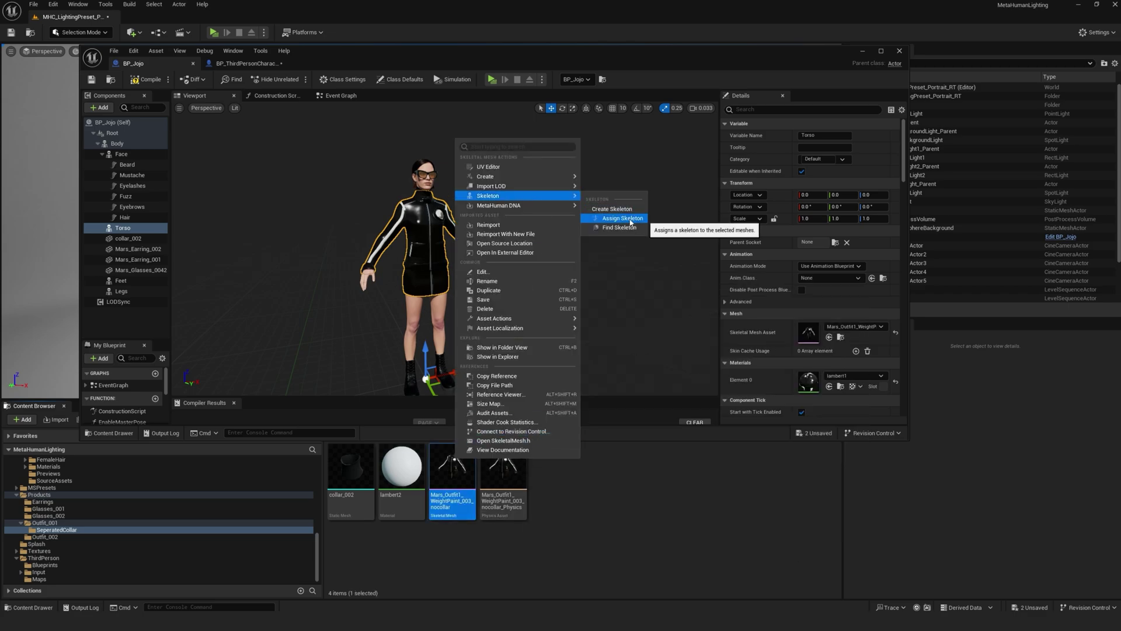
{"action": "left_click", "coordinate": [622, 219]}
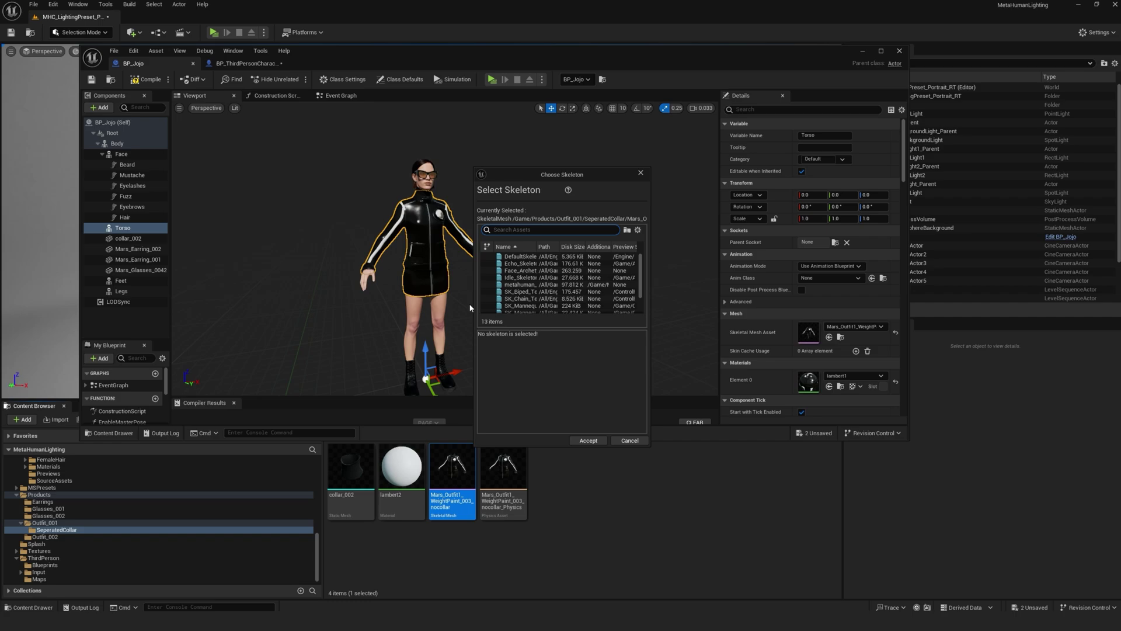
{"action": "left_click_drag", "start_coordinate": [475, 304], "coordinate": [336, 304]}
{"action": "left_click", "coordinate": [380, 305]}
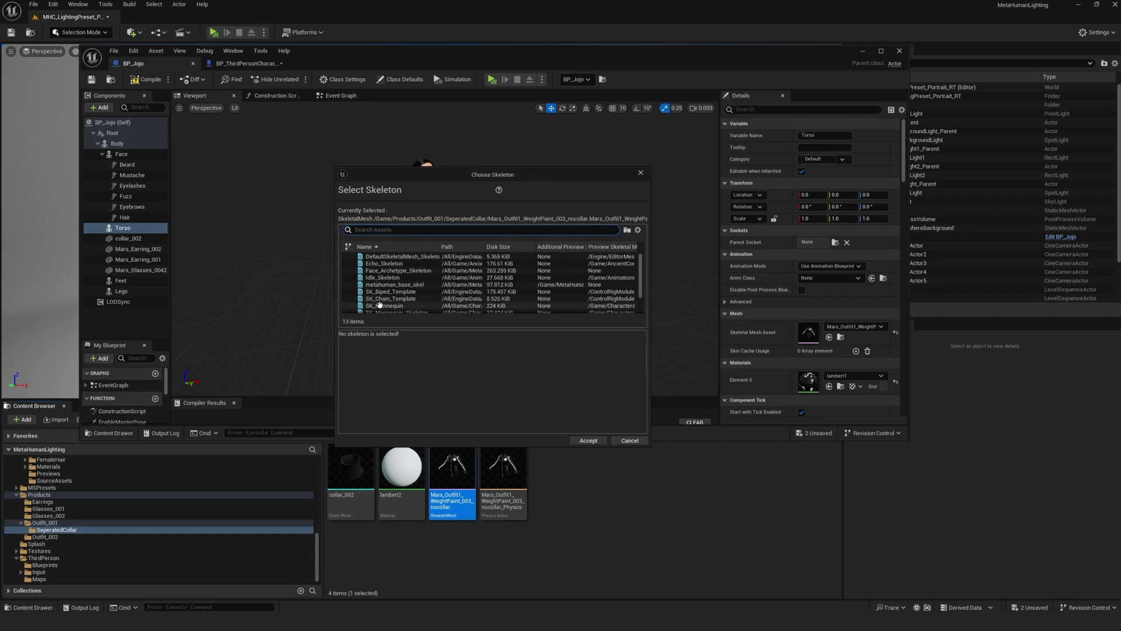
{"action": "left_click", "coordinate": [589, 441]}
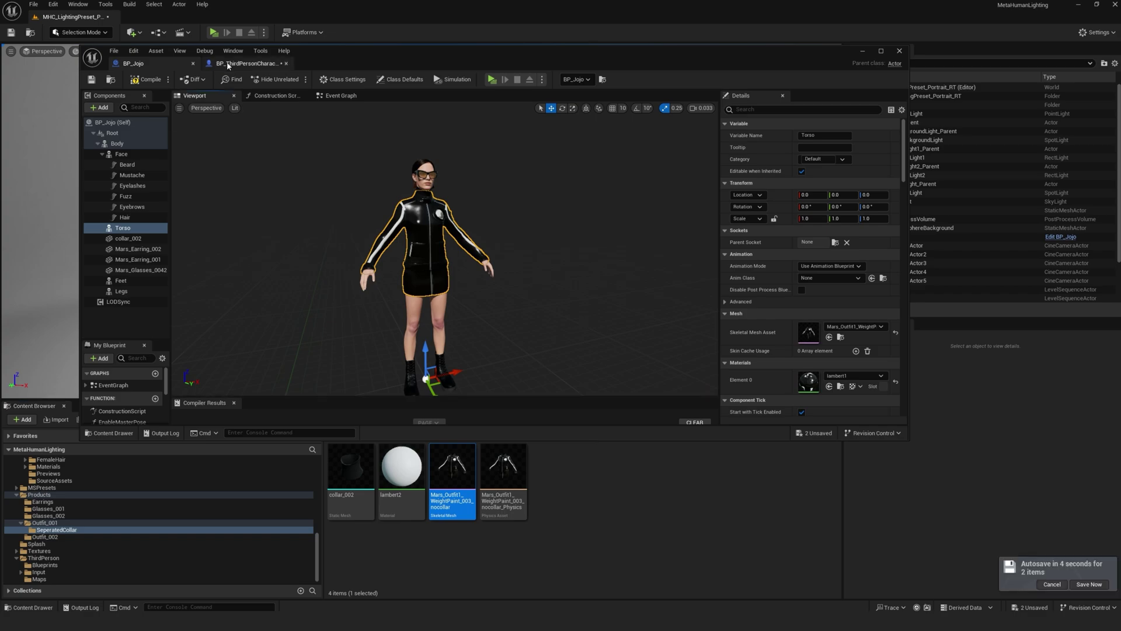
In BP_ThirdPersonCharacter, set the Torso component's Anim Class to ABP_Quinn_C
{"action": "left_click", "coordinate": [246, 63]}
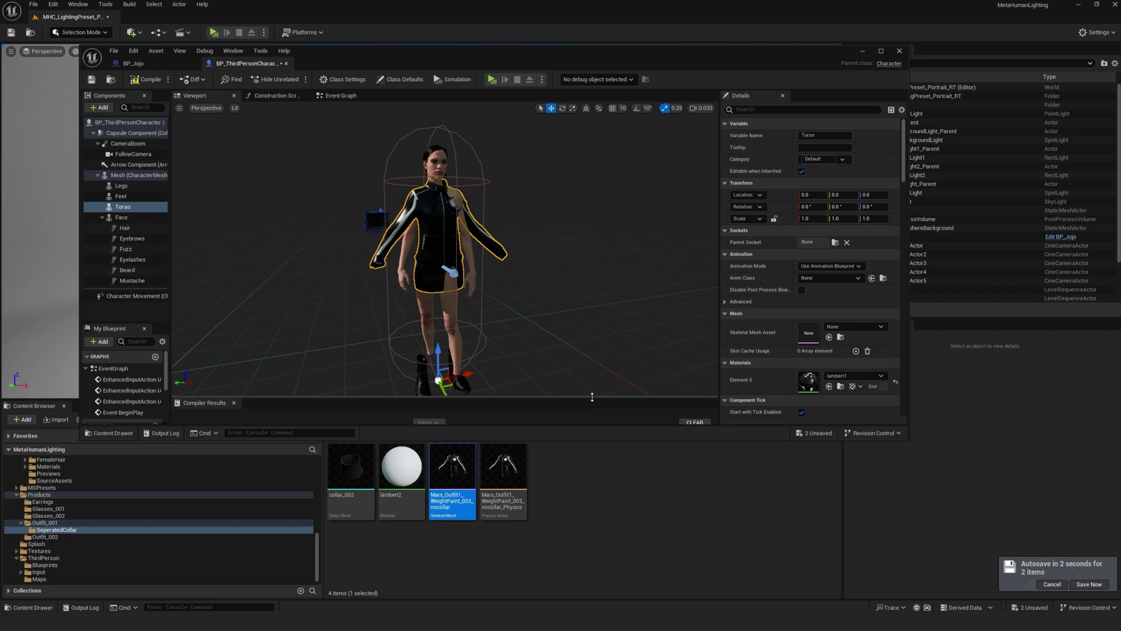
{"action": "left_click", "coordinate": [825, 279]}
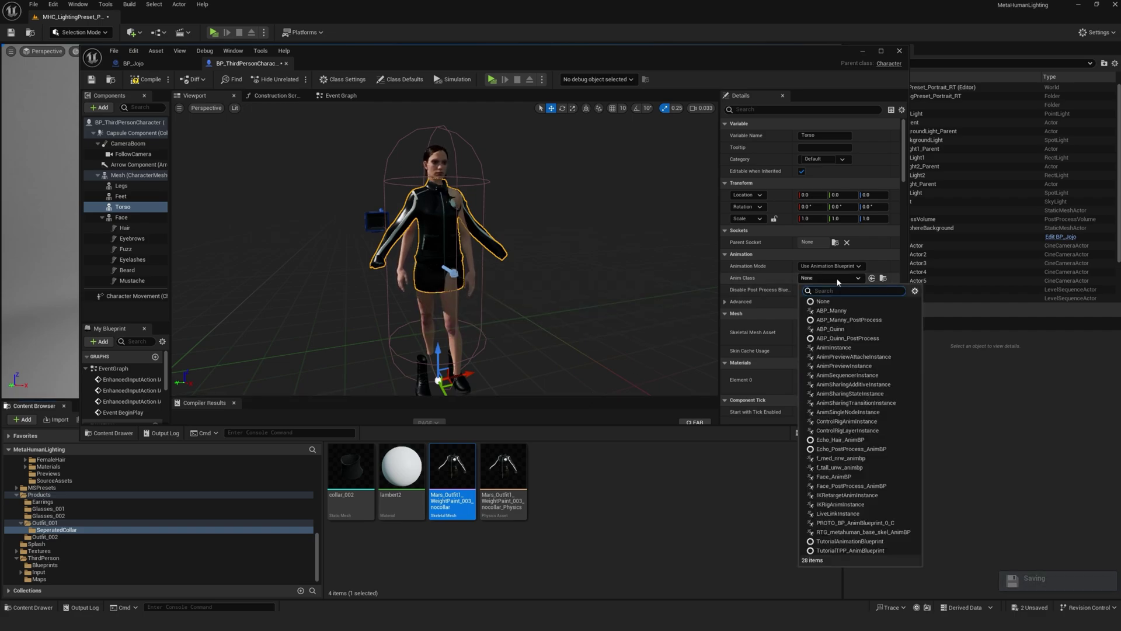
{"action": "left_click", "coordinate": [841, 329]}
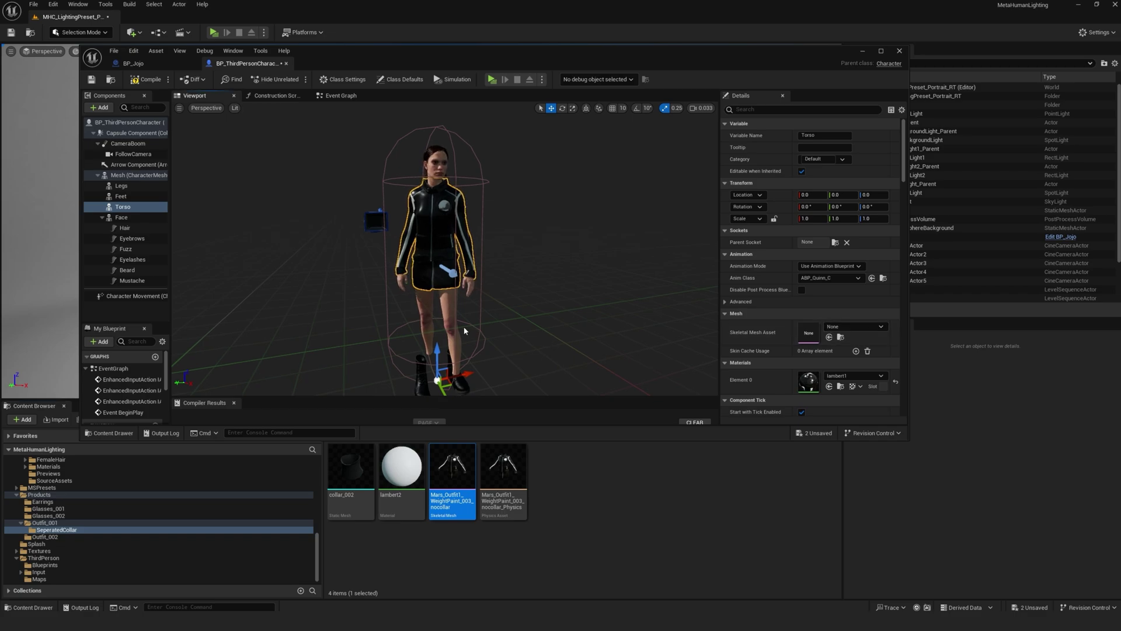
{"action": "left_click", "coordinate": [454, 314]}
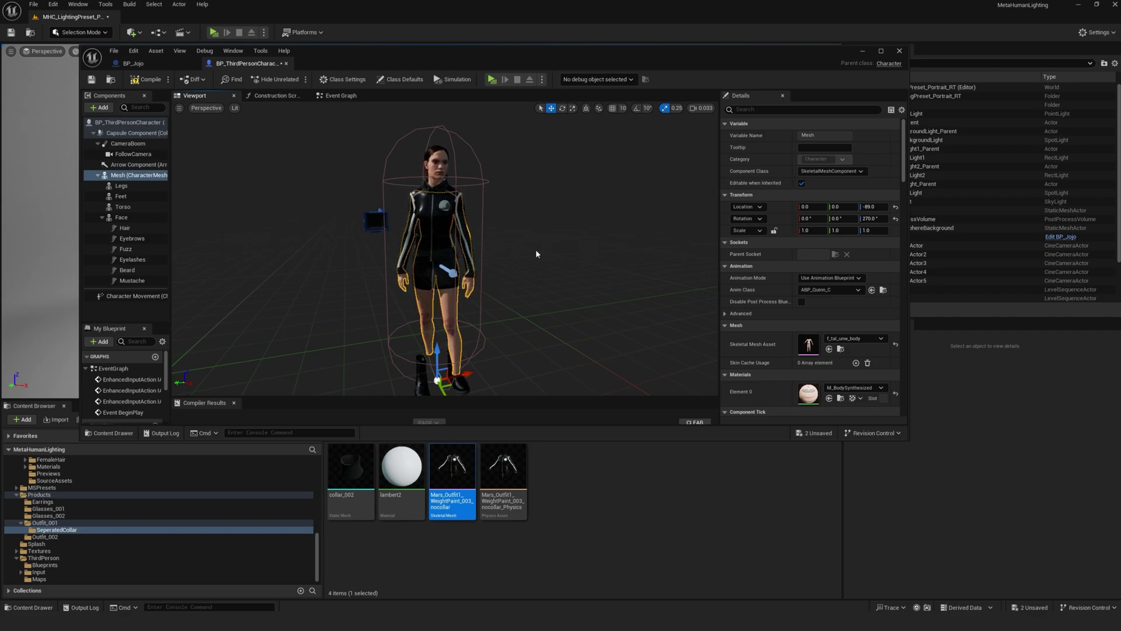
Add Legs, Feet and Torso references and a Set Leader Pose Component node to the Construction Script
{"action": "left_click", "coordinate": [275, 95]}
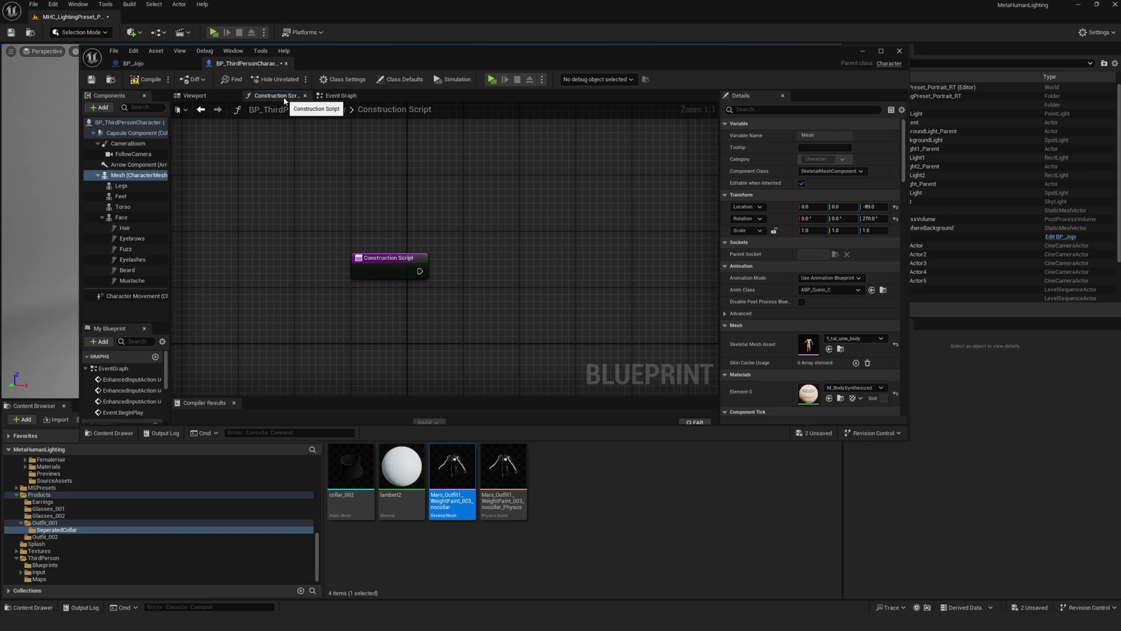
{"action": "left_click", "coordinate": [144, 185]}
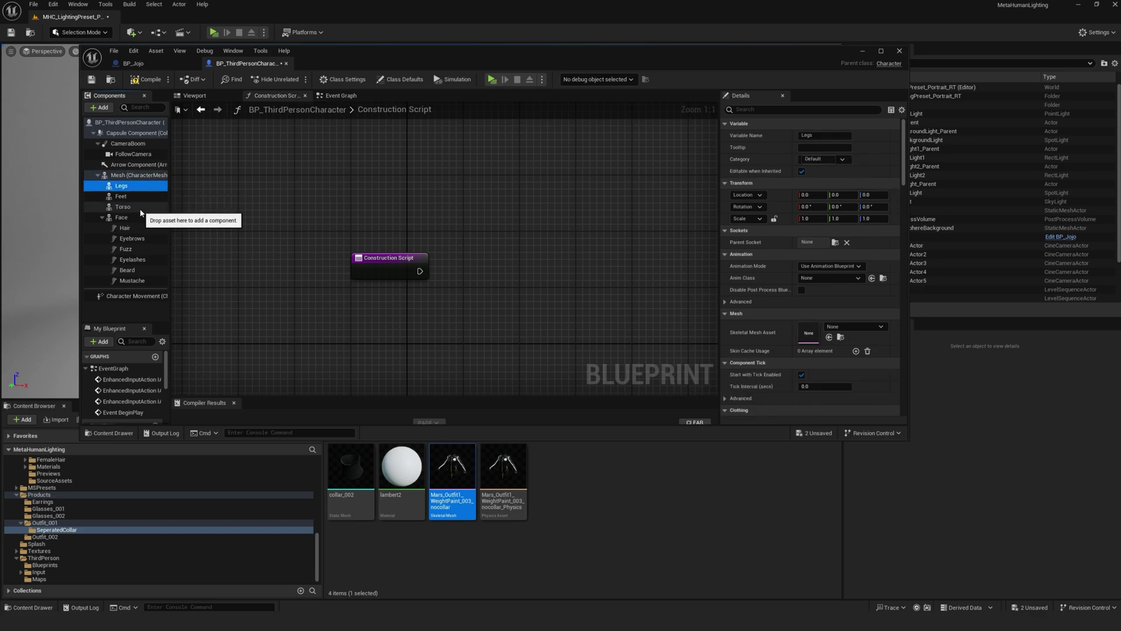
{"action": "left_click", "coordinate": [140, 208], "text": "shift"}
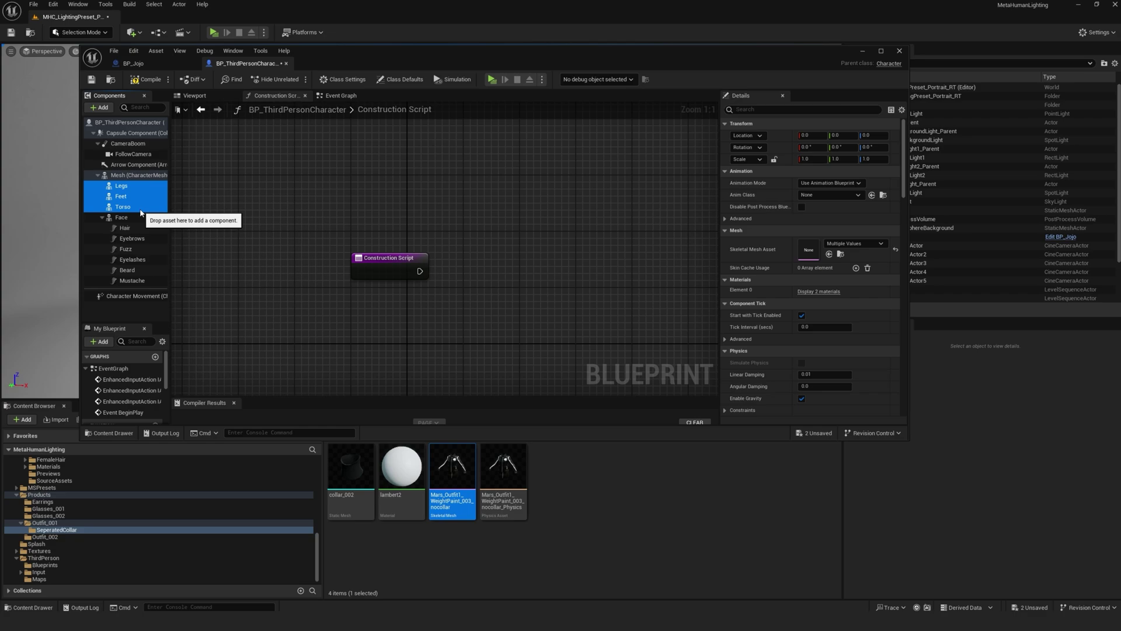
{"action": "left_click_drag", "start_coordinate": [140, 213], "coordinate": [542, 217]}
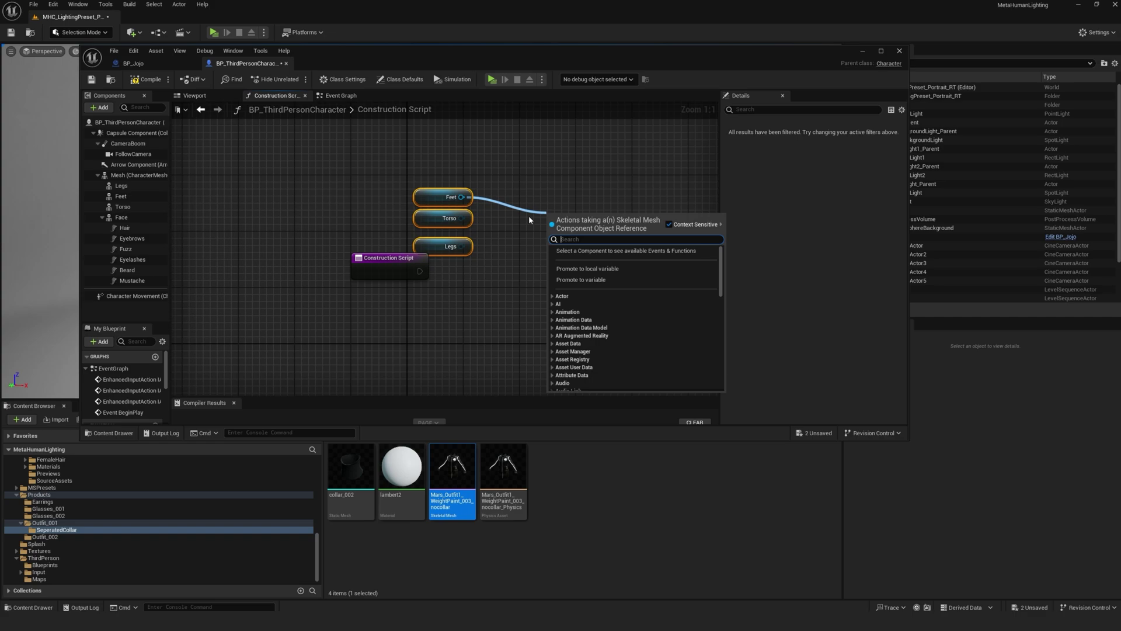
{"action": "type", "text": "set lea"}
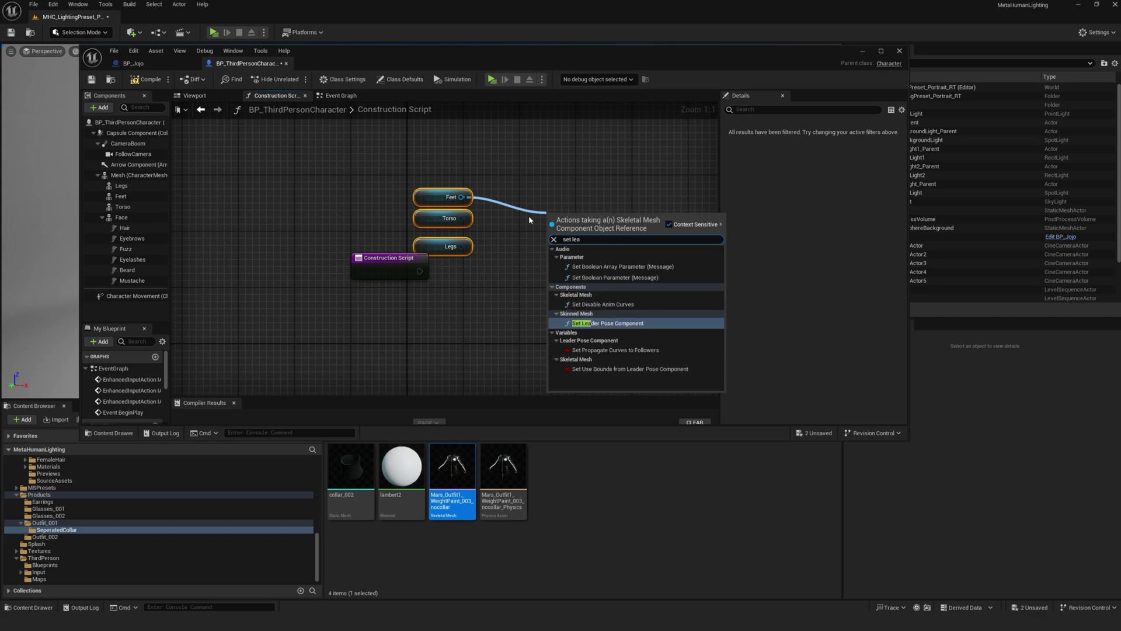
{"action": "left_click", "coordinate": [594, 321]}
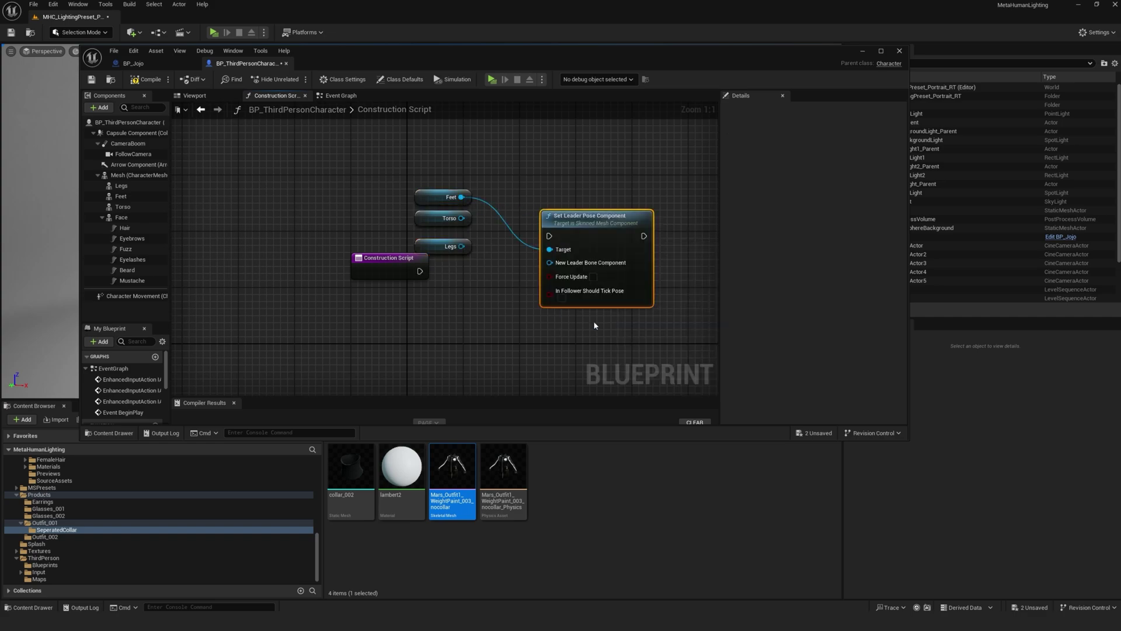
Wire Torso and Legs into the node's Target, add a Mesh reference, and tidy the graph
{"action": "left_click_drag", "start_coordinate": [462, 218], "coordinate": [547, 250]}
{"action": "left_click_drag", "start_coordinate": [463, 245], "coordinate": [547, 250]}
{"action": "left_click_drag", "start_coordinate": [402, 261], "coordinate": [388, 281]}
{"action": "left_click", "coordinate": [456, 287]}
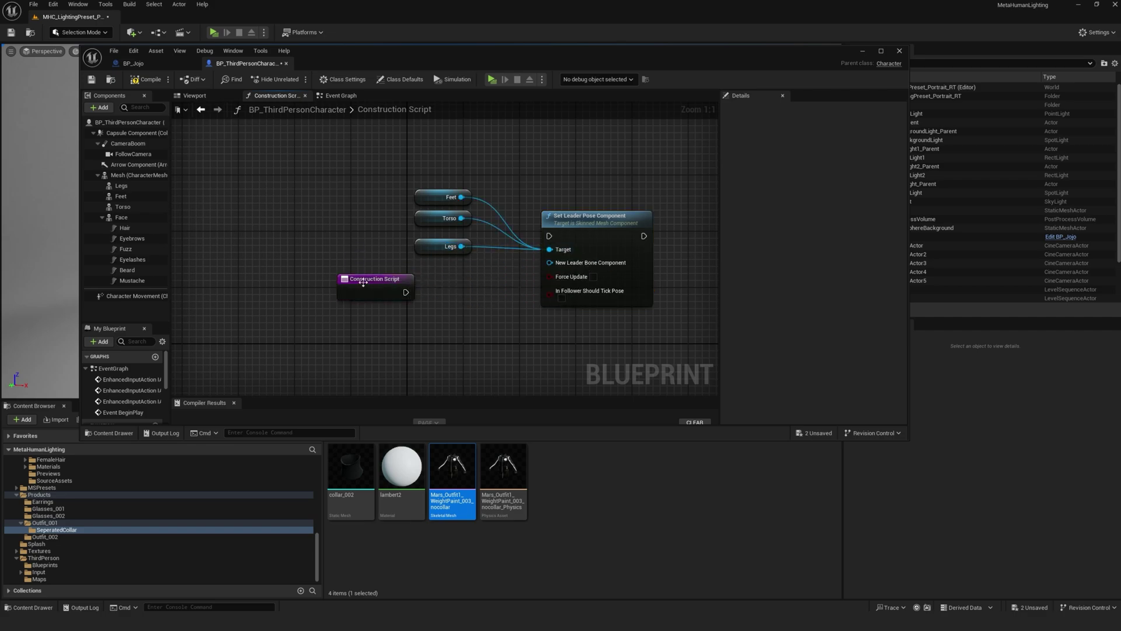
{"action": "left_click_drag", "start_coordinate": [133, 176], "coordinate": [554, 266]}
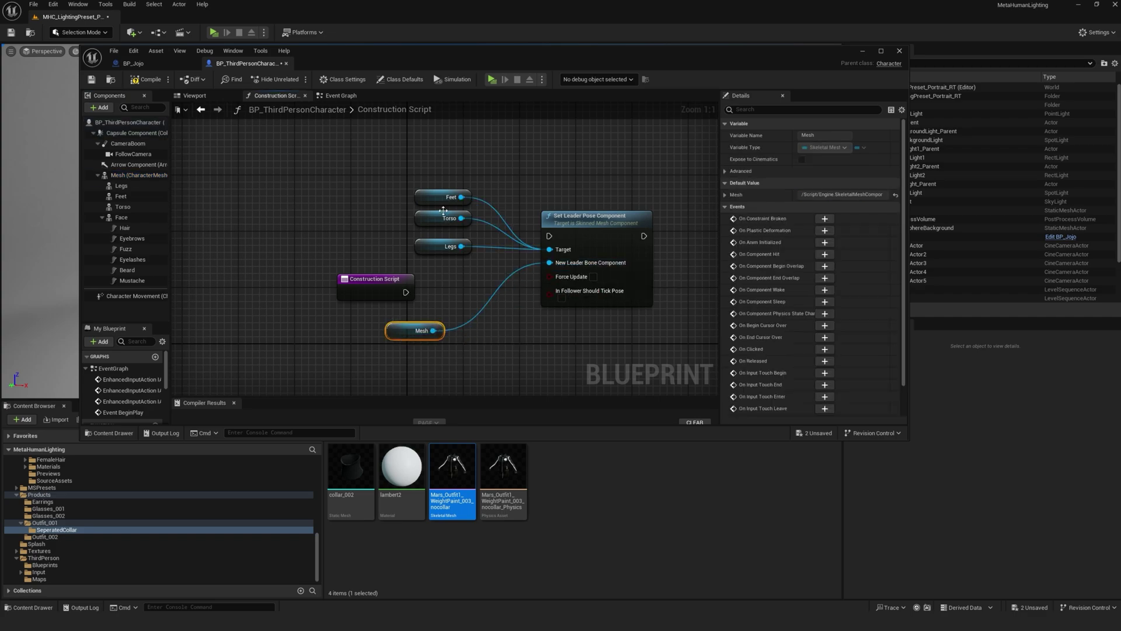
{"action": "left_click_drag", "start_coordinate": [466, 264], "coordinate": [549, 237]}
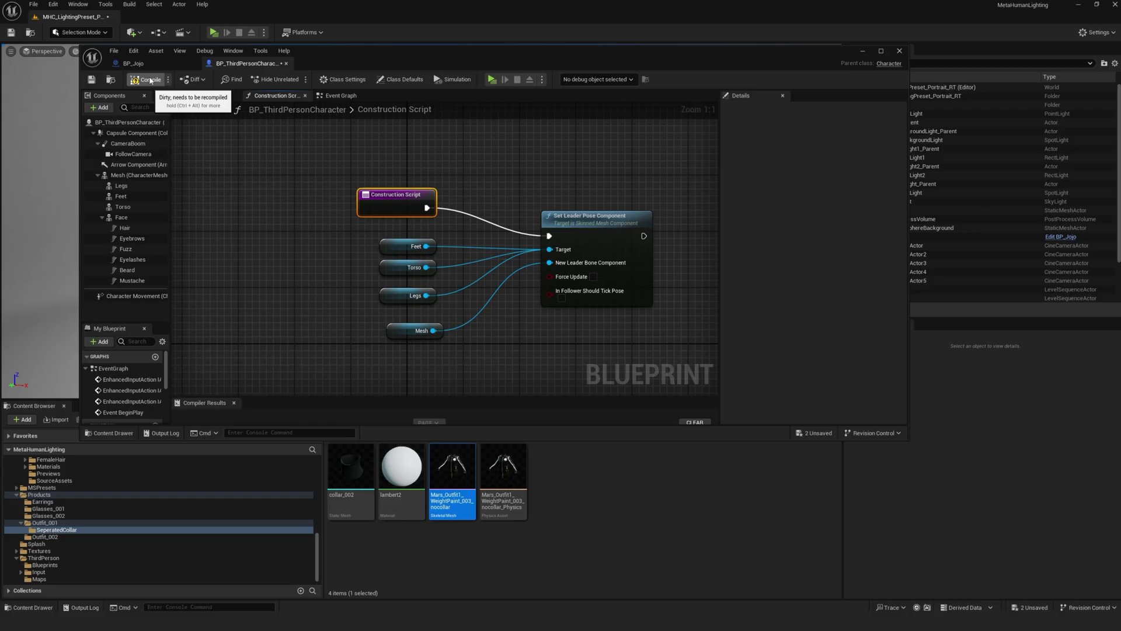
Check the character in the blueprint Viewport, then delete BP_Jojo from the level
{"action": "left_click", "coordinate": [207, 95]}
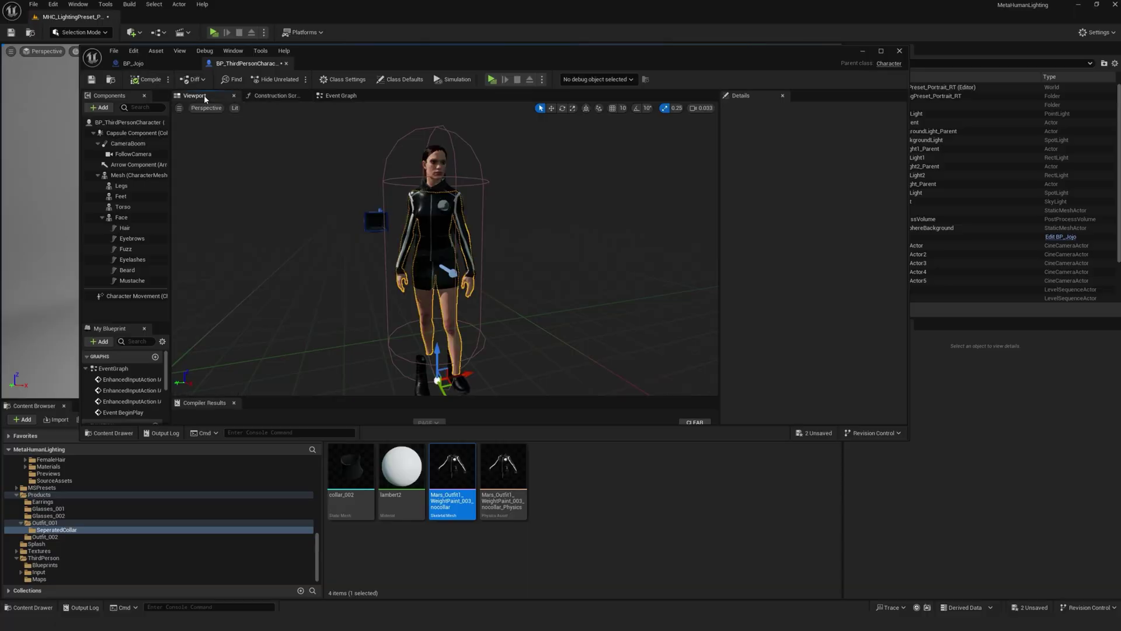
{"action": "scroll", "coordinate": [427, 271], "scroll_direction": "down", "scroll_amount": 4}
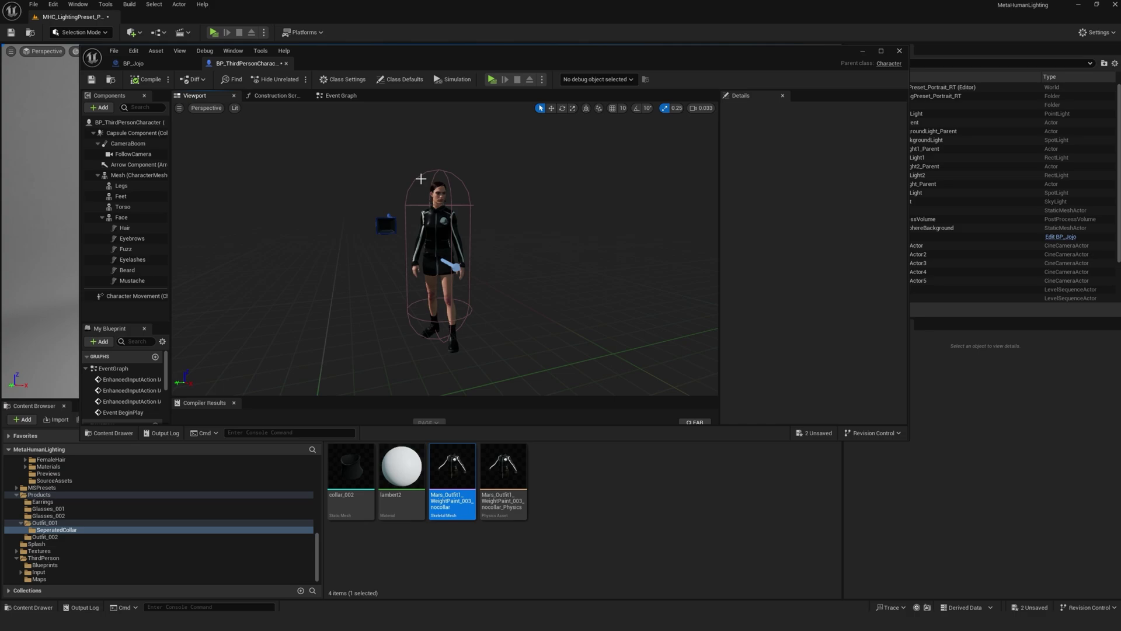
{"action": "scroll", "coordinate": [455, 322], "scroll_direction": "up", "scroll_amount": 2}
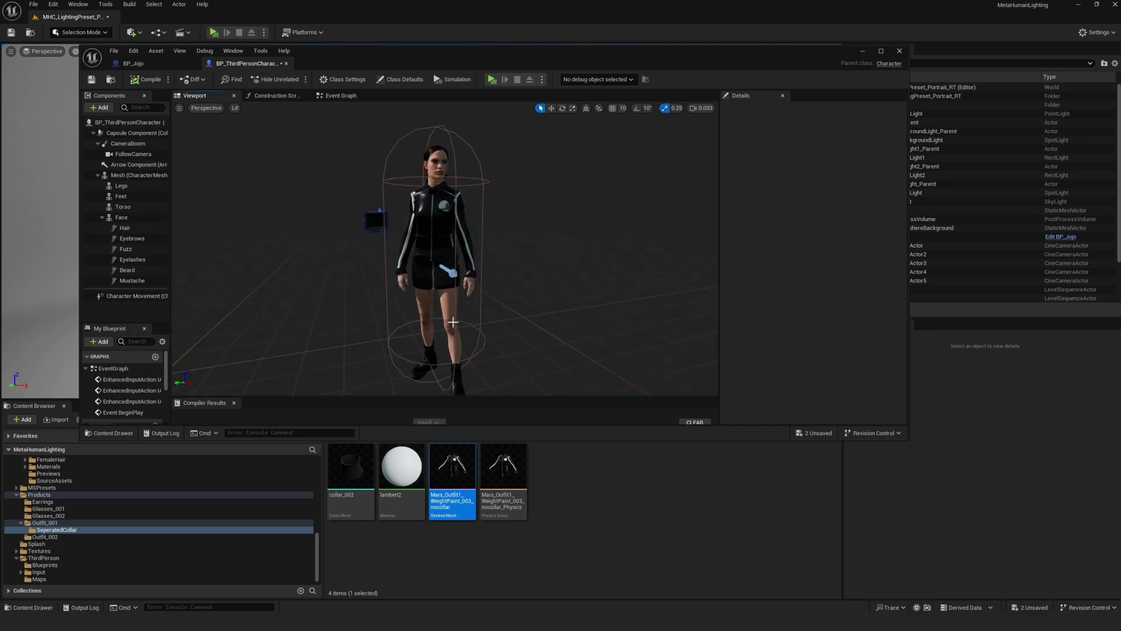
{"action": "scroll", "coordinate": [443, 321], "scroll_direction": "down", "scroll_amount": 2}
{"action": "right_click_drag", "start_coordinate": [443, 321], "coordinate": [446, 333]}
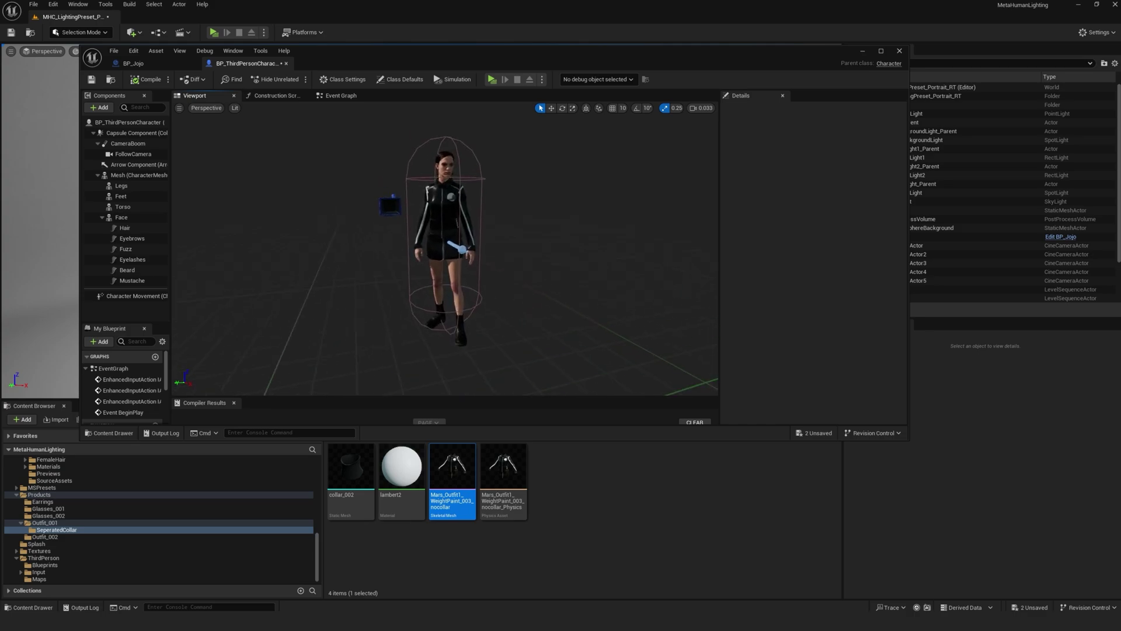
{"action": "right_click_drag", "start_coordinate": [445, 251], "coordinate": [439, 243]}
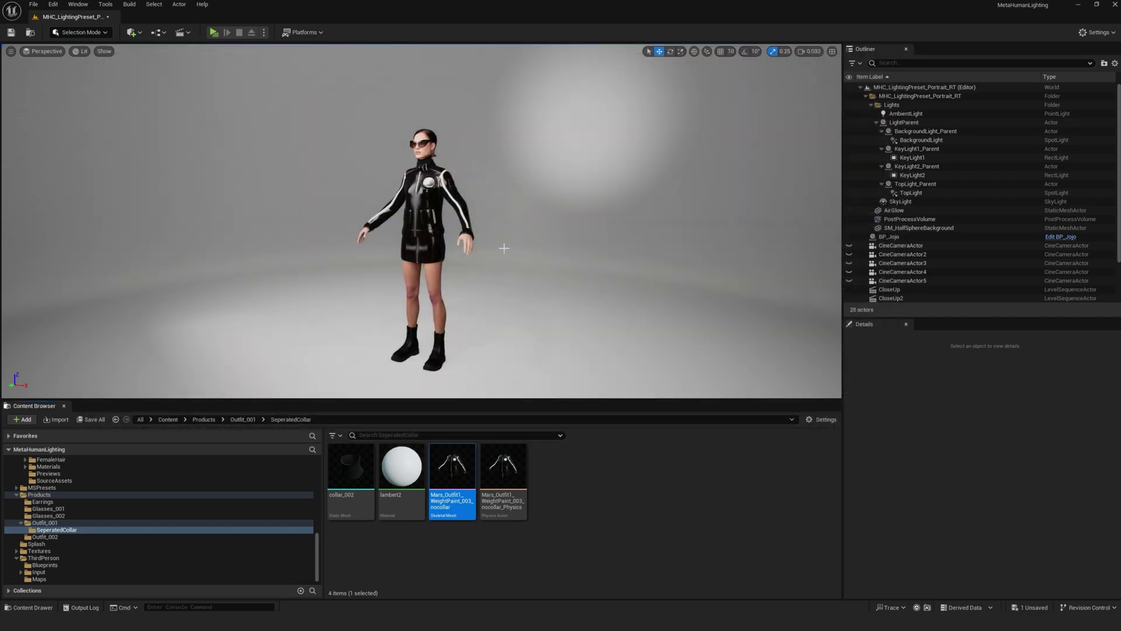
{"action": "left_click", "coordinate": [430, 282]}
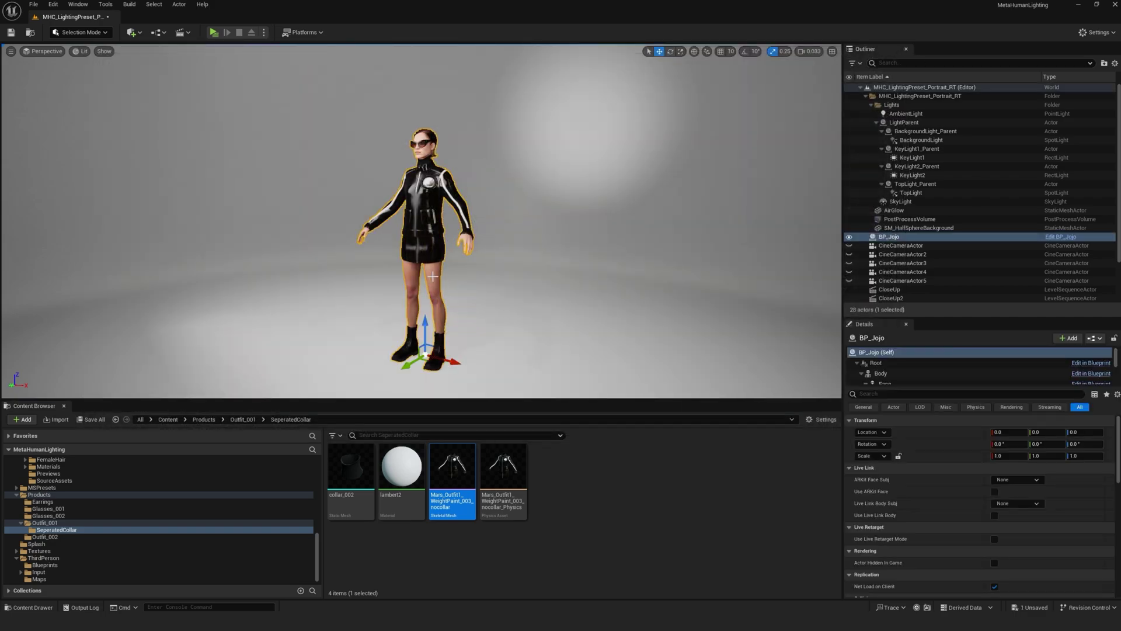
{"action": "key", "text": "Delete"}
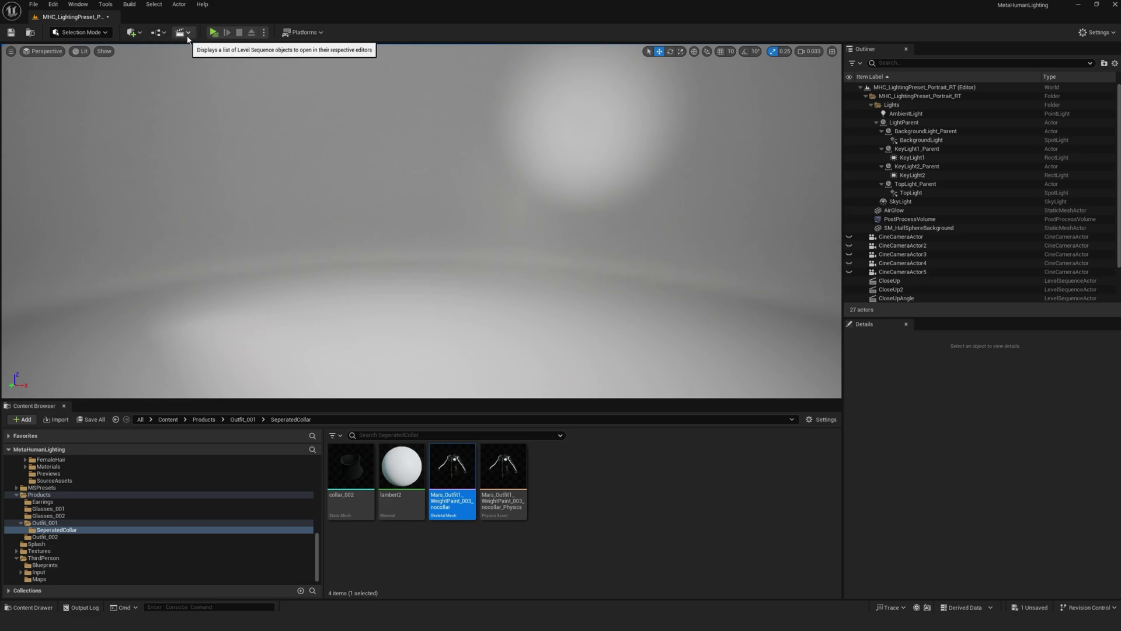
Set the level's GameMode to BP_ThirdPersonGameMode
{"action": "left_click", "coordinate": [158, 33]}
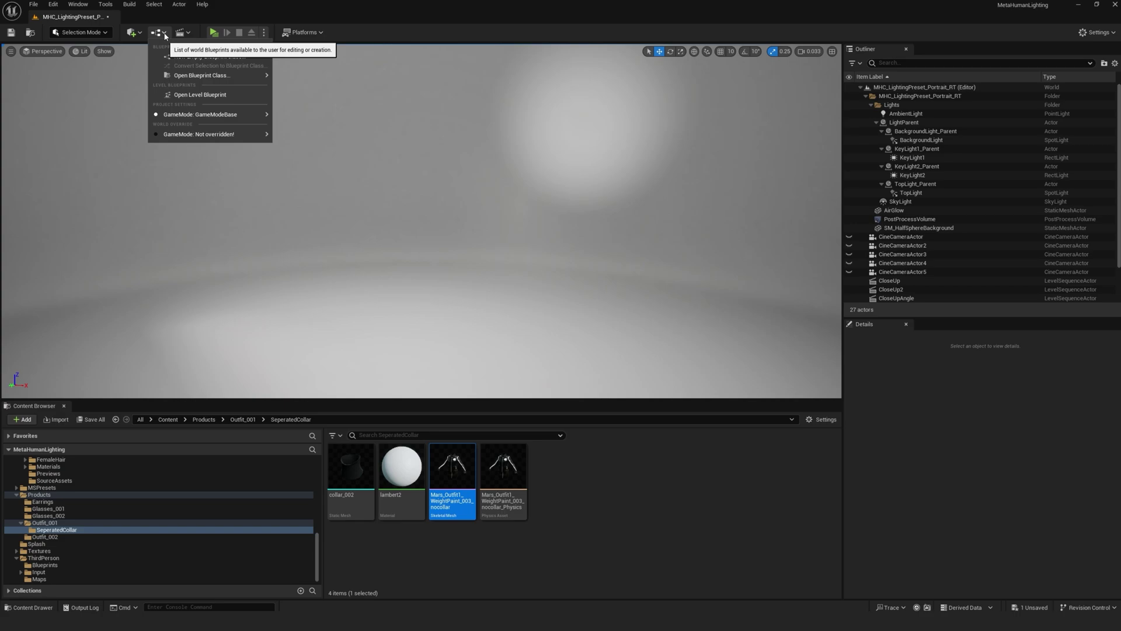
{"action": "mouse_move", "coordinate": [258, 116]}
{"action": "mouse_move", "coordinate": [346, 129]}
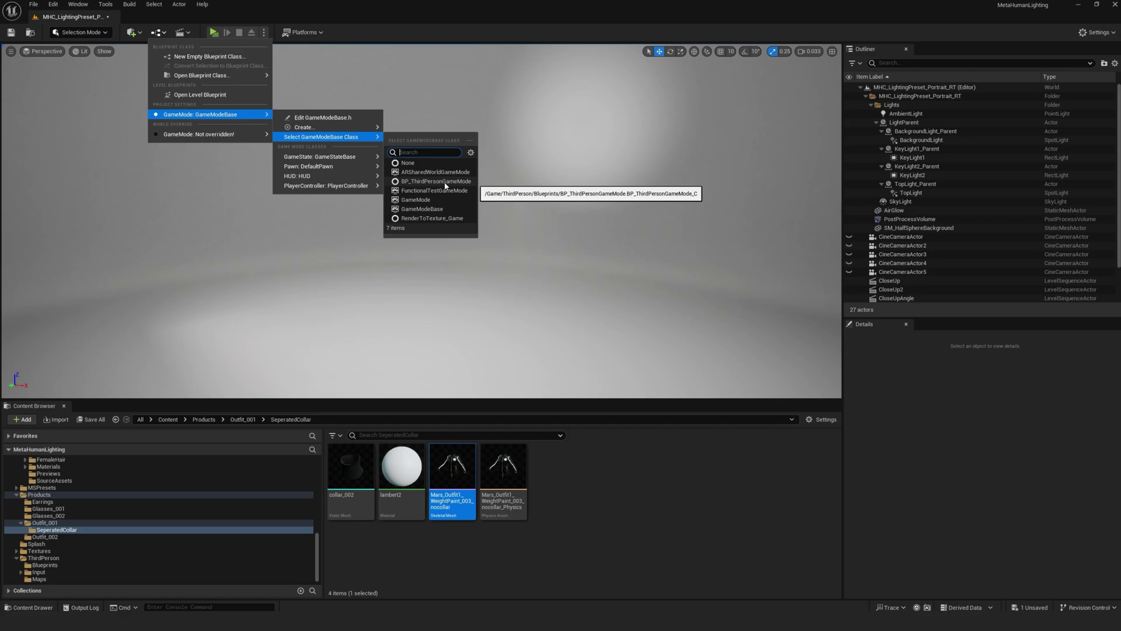
{"action": "left_click", "coordinate": [445, 183]}
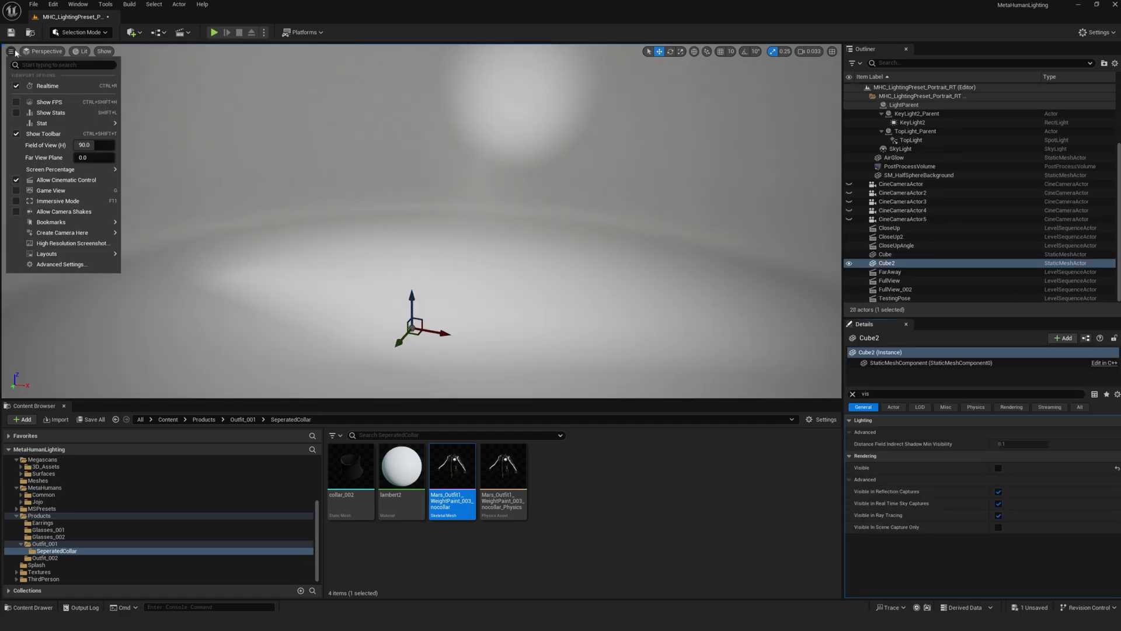
Place a Player Start, reset its location to 0,0,0, and raise it above the floor
{"action": "left_click", "coordinate": [132, 32]}
{"action": "mouse_move", "coordinate": [175, 109]}
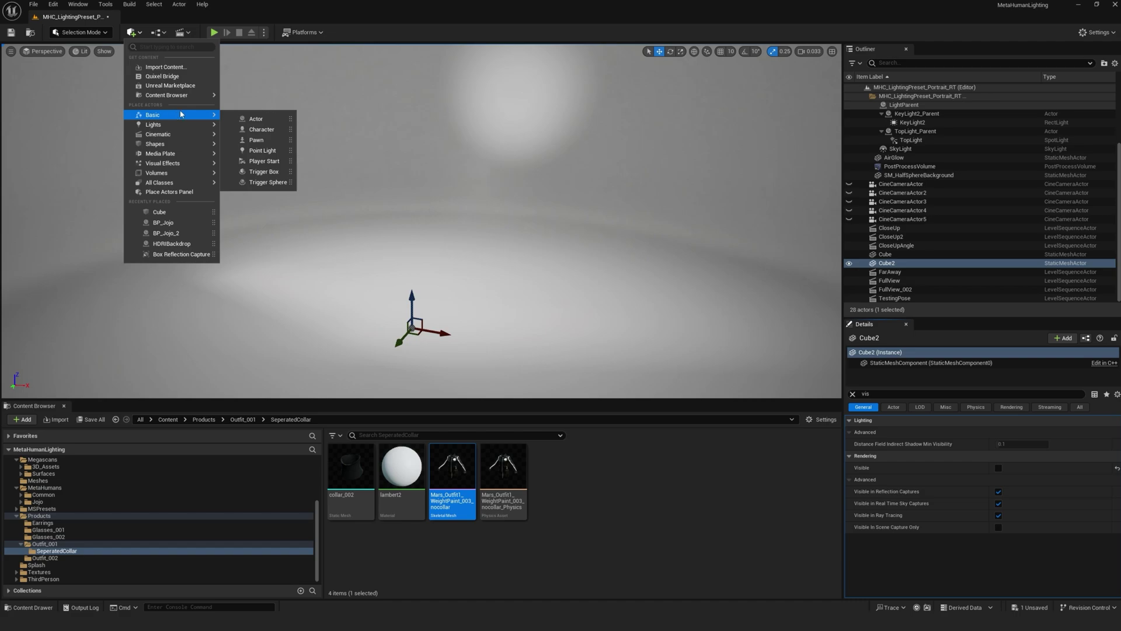
{"action": "left_click_drag", "start_coordinate": [260, 161], "coordinate": [404, 304]}
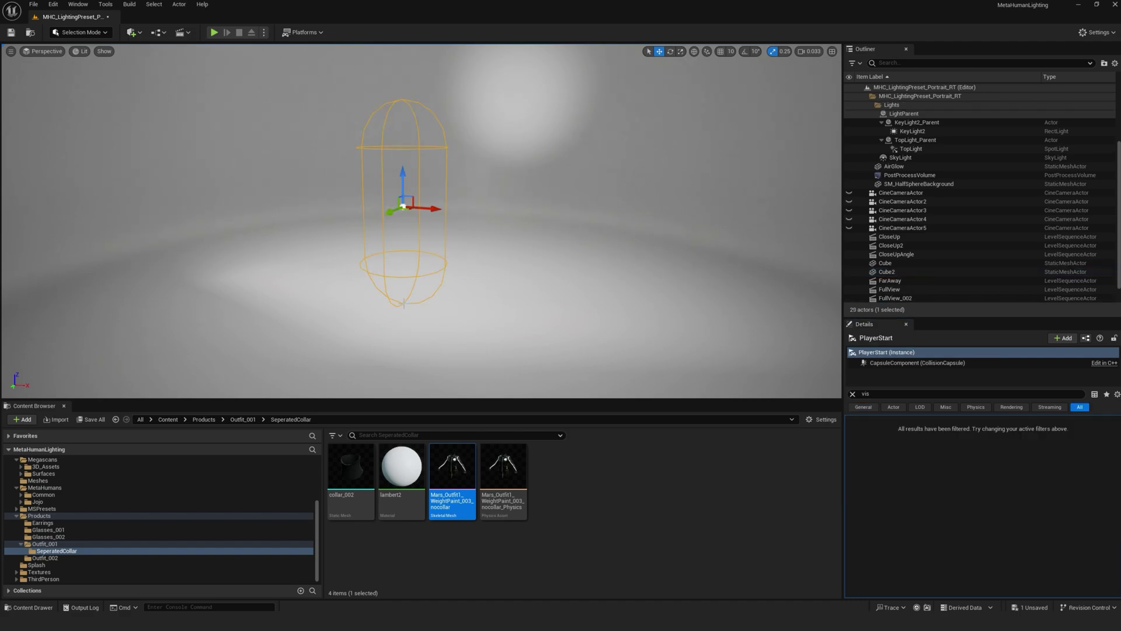
{"action": "left_click", "coordinate": [854, 394]}
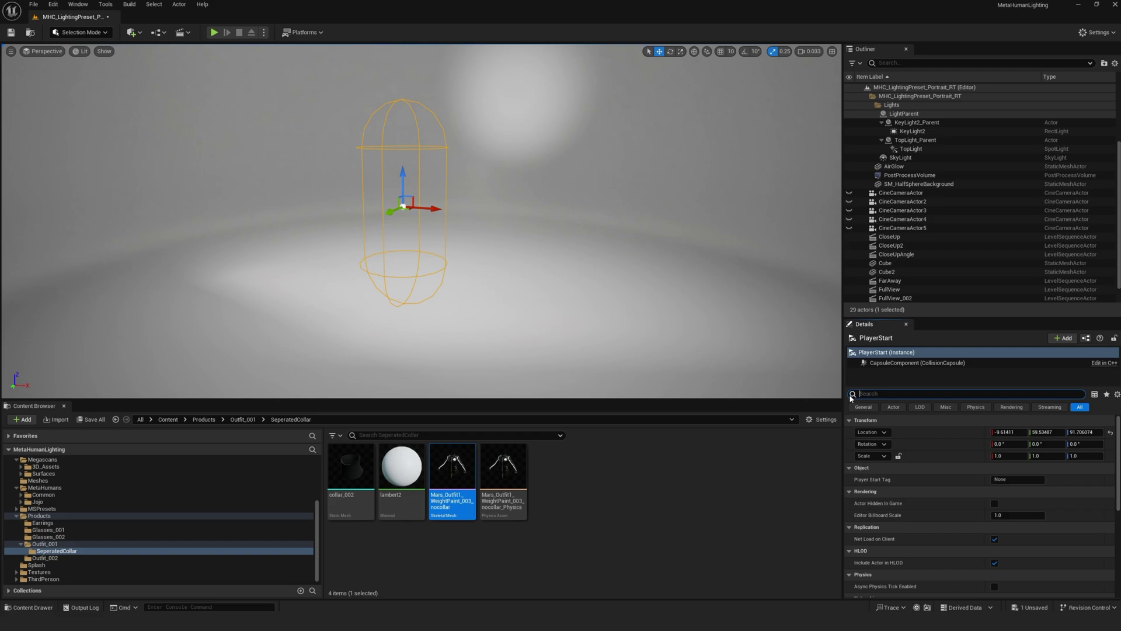
{"action": "left_click", "coordinate": [1112, 433]}
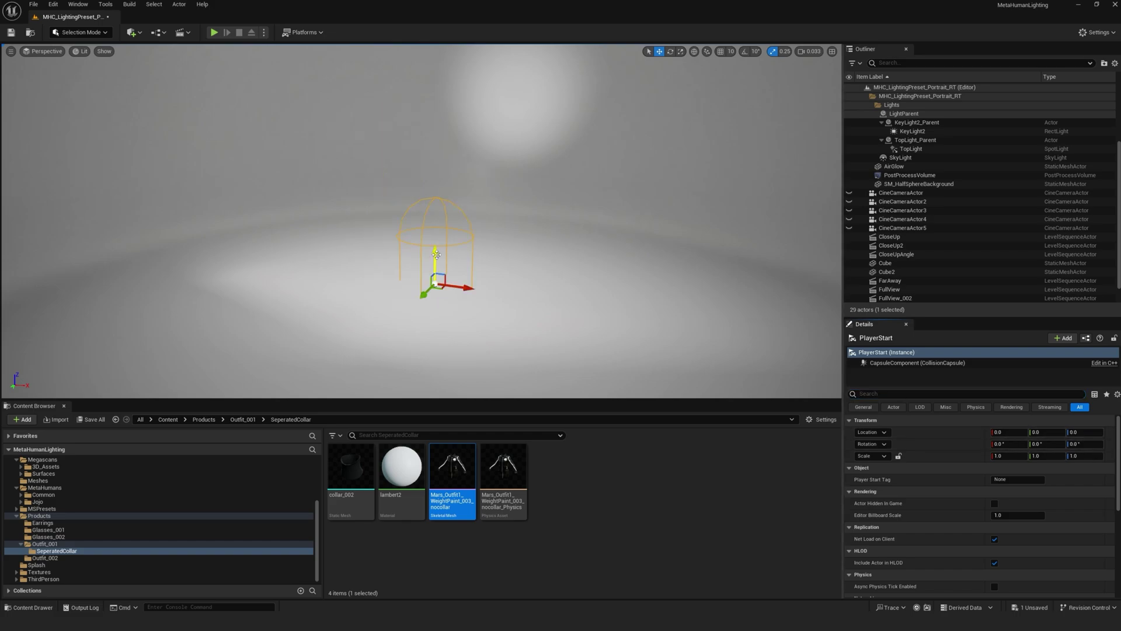
{"action": "left_click_drag", "start_coordinate": [436, 255], "coordinate": [438, 165]}
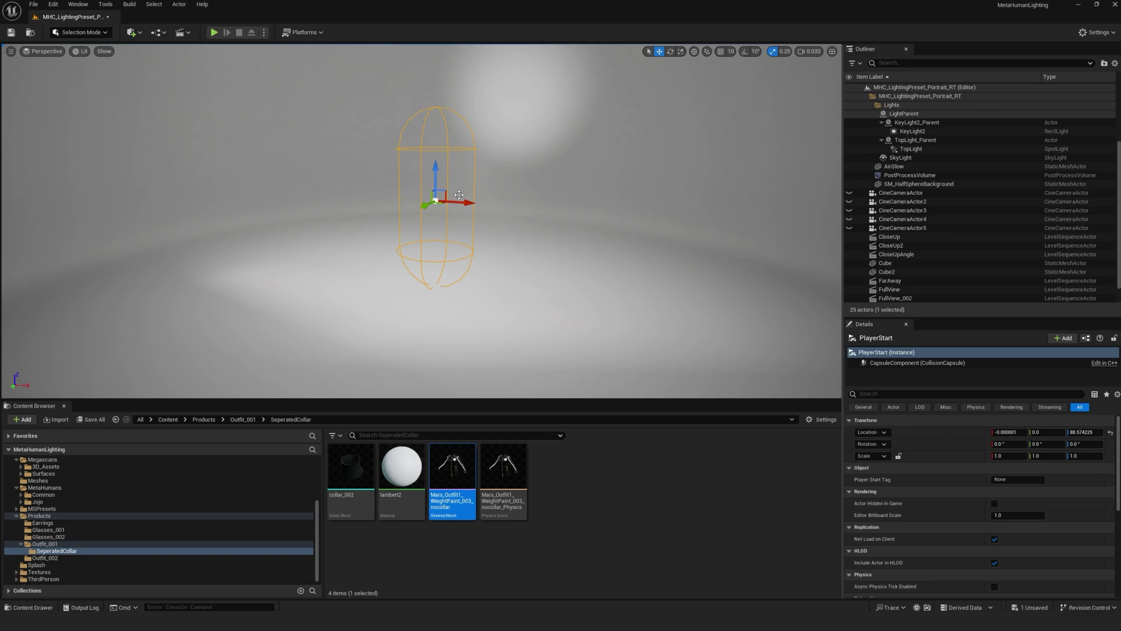
Play the level, walk the MetaHuman around the studio with WASD, then stop with Esc
{"action": "left_click", "coordinate": [214, 33]}
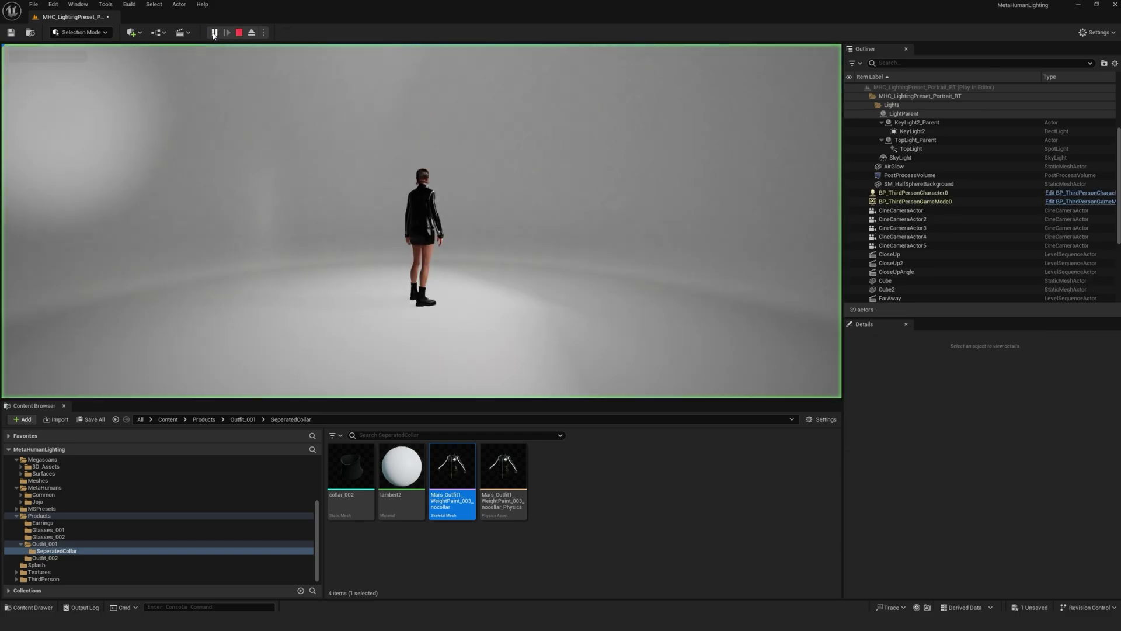
{"action": "left_click", "coordinate": [480, 282]}
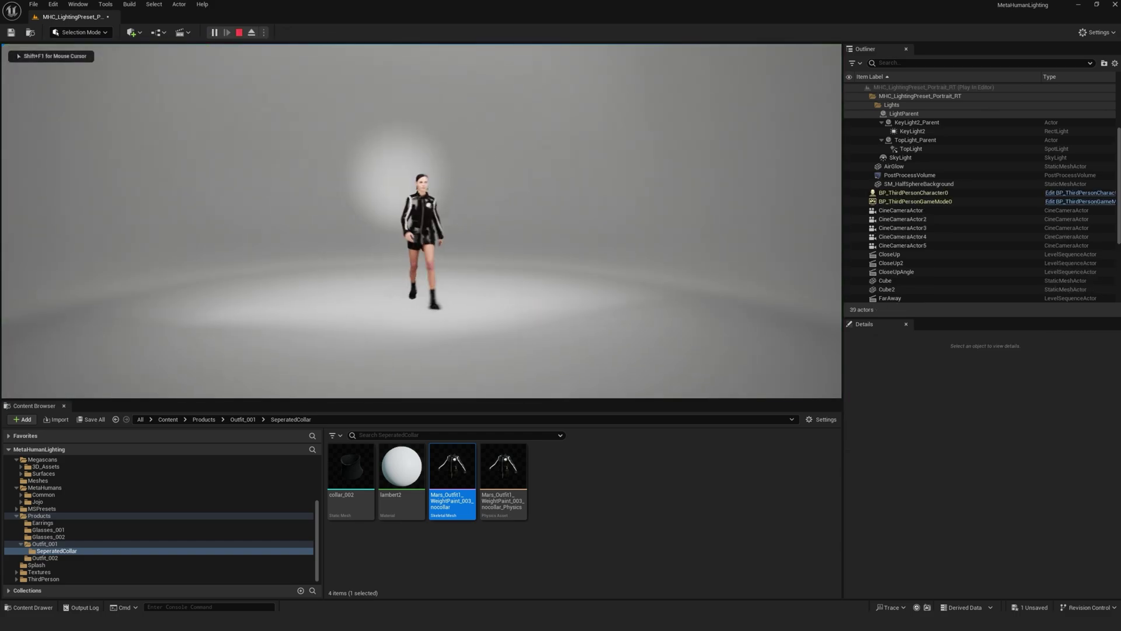
{"action": "key", "text": "w"}
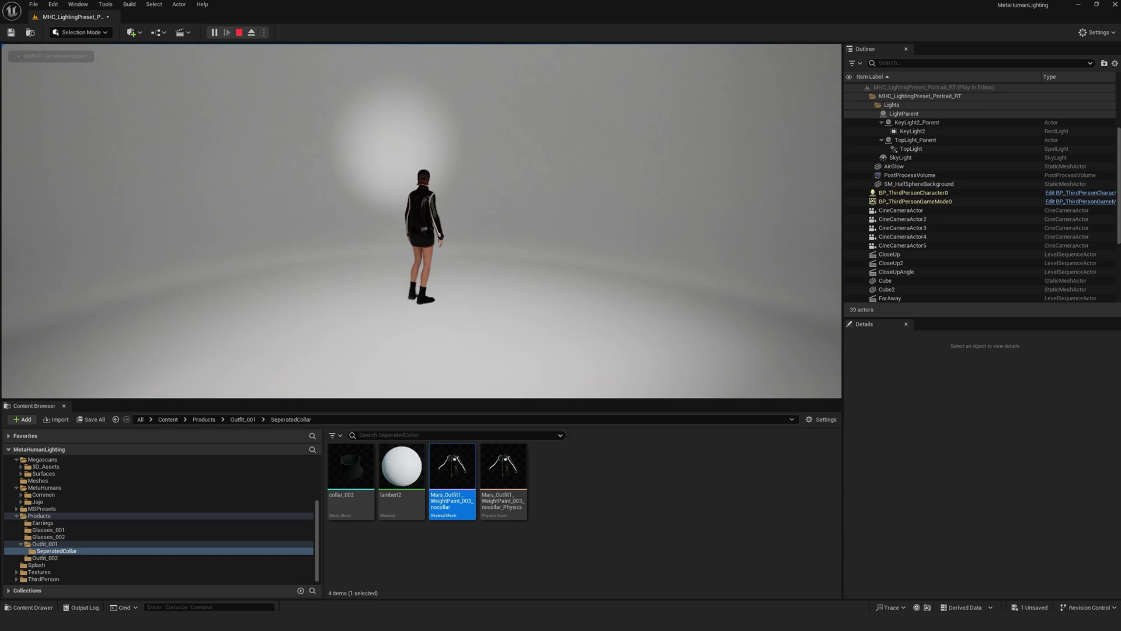
{"action": "key", "text": "a"}
{"action": "key", "text": "s"}
{"action": "key", "text": "d"}
{"action": "key", "text": "s"}
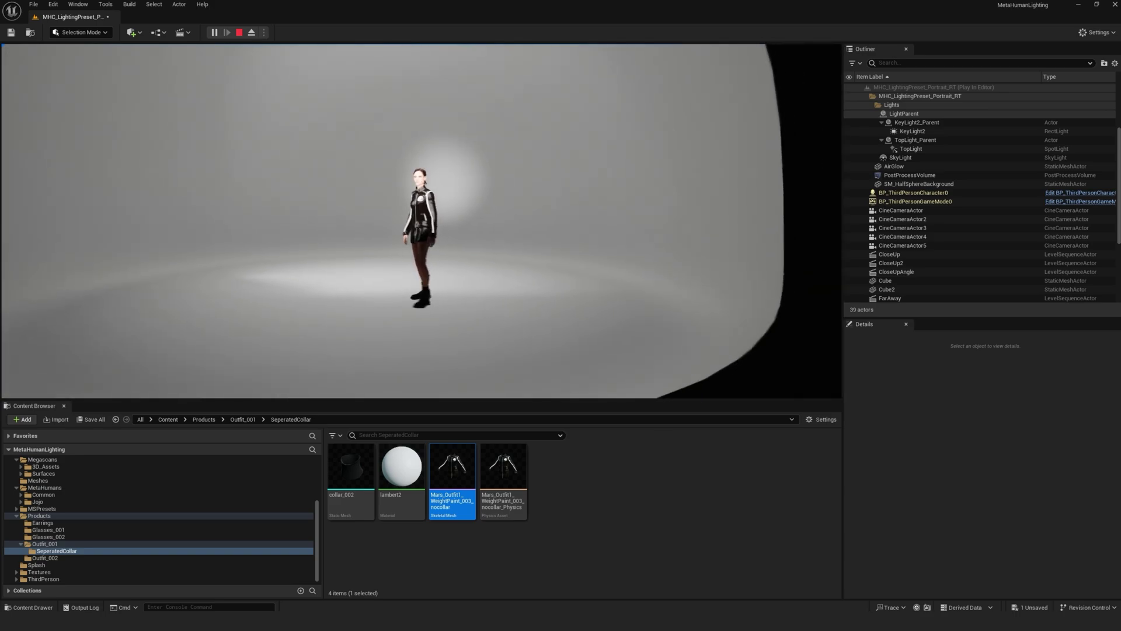
{"action": "key", "text": "w"}
{"action": "key", "text": "d"}
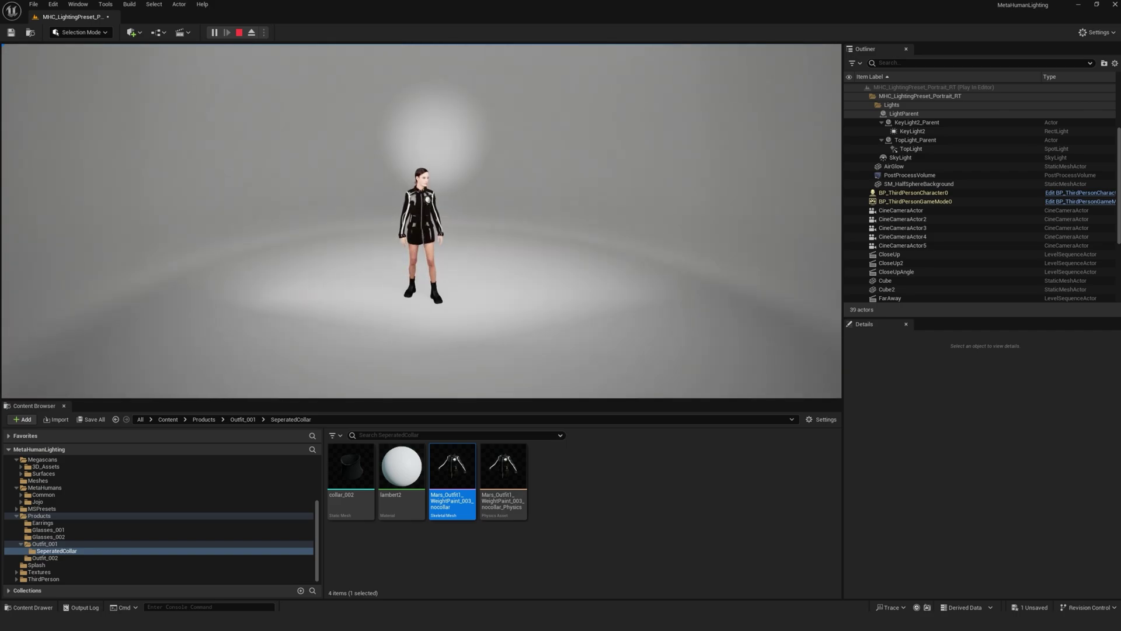
{"action": "key", "text": "Escape"}
Enlarge the Content Browser, go to Characters > Mannequins > Animations, and open ABP_Manny
{"action": "left_click", "coordinate": [644, 526]}
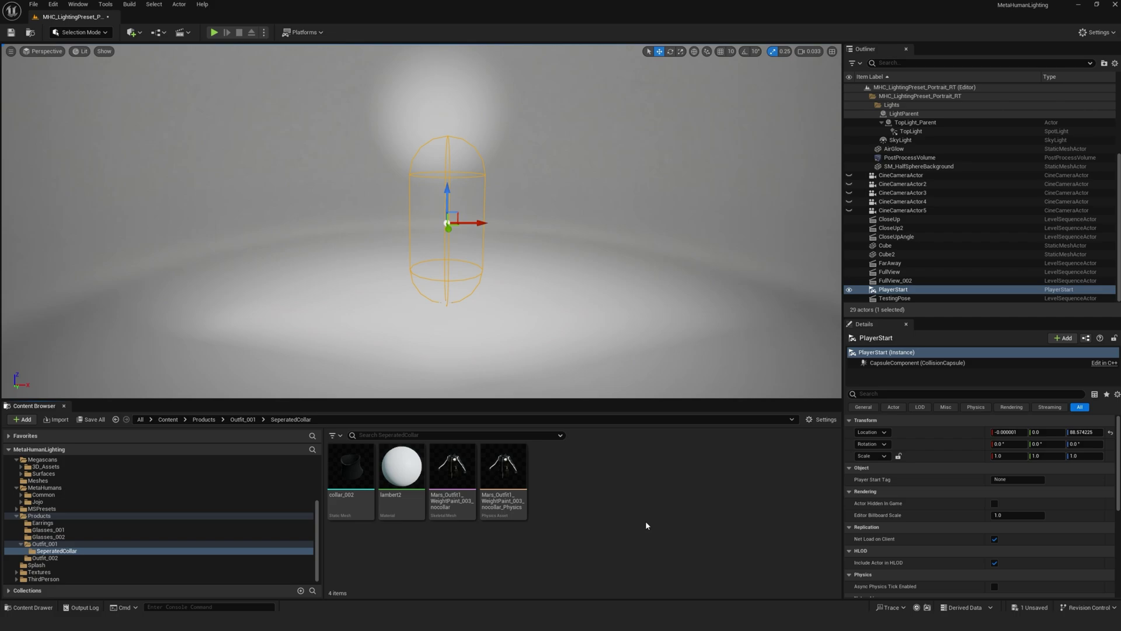
{"action": "left_click_drag", "start_coordinate": [149, 399], "coordinate": [143, 318]}
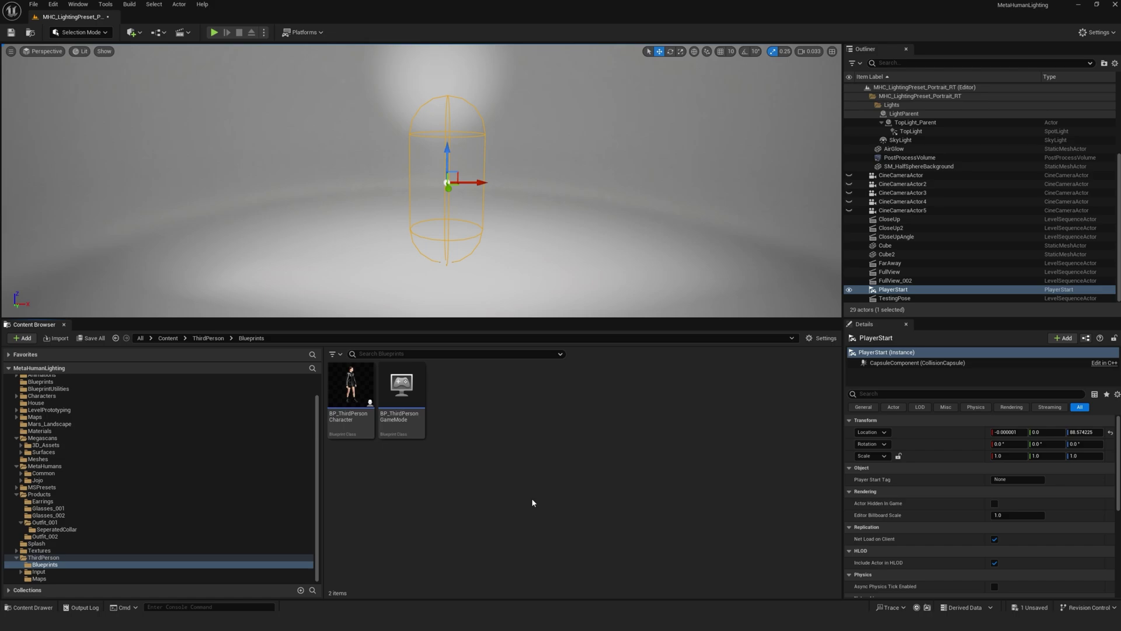
{"action": "scroll", "coordinate": [104, 450], "scroll_direction": "up", "scroll_amount": 3}
{"action": "left_click", "coordinate": [41, 421]}
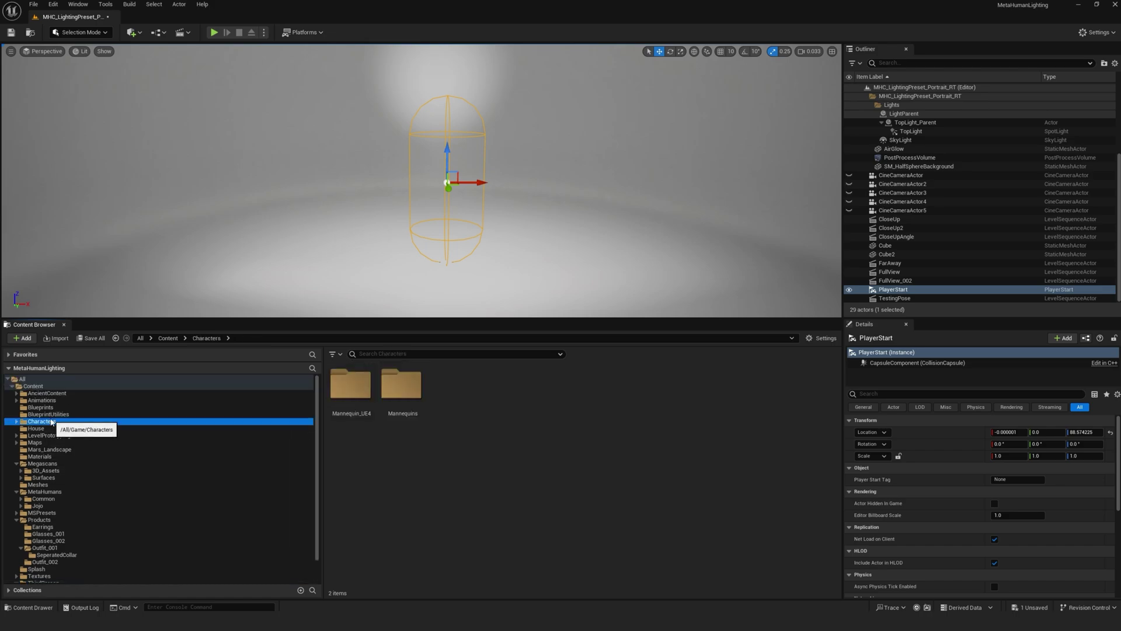
{"action": "double_click", "coordinate": [403, 387]}
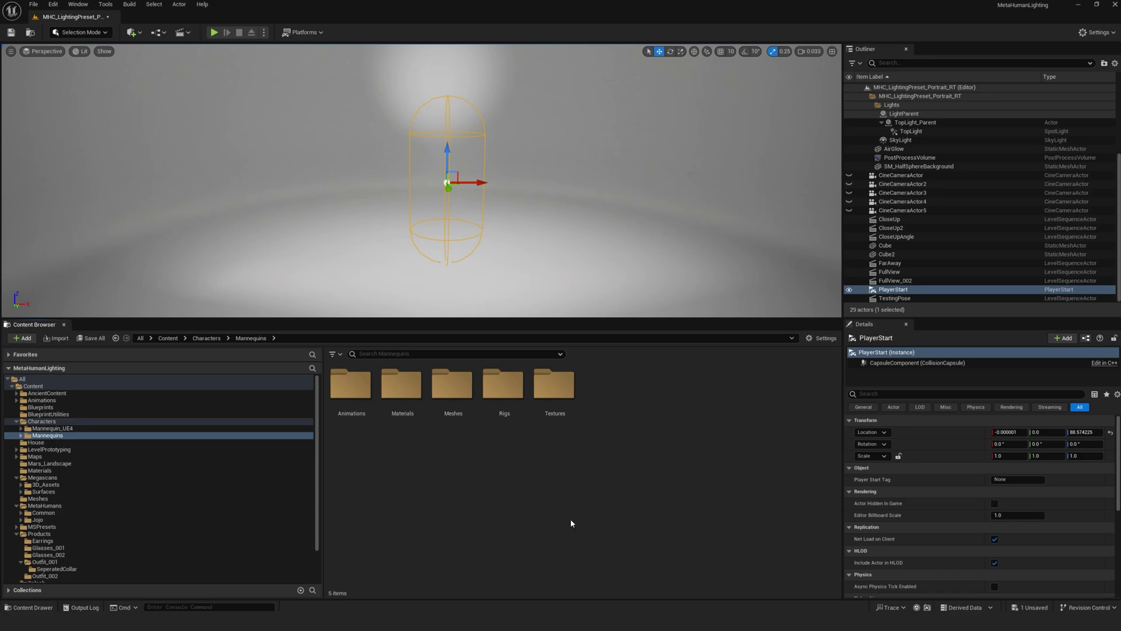
{"action": "double_click", "coordinate": [351, 384]}
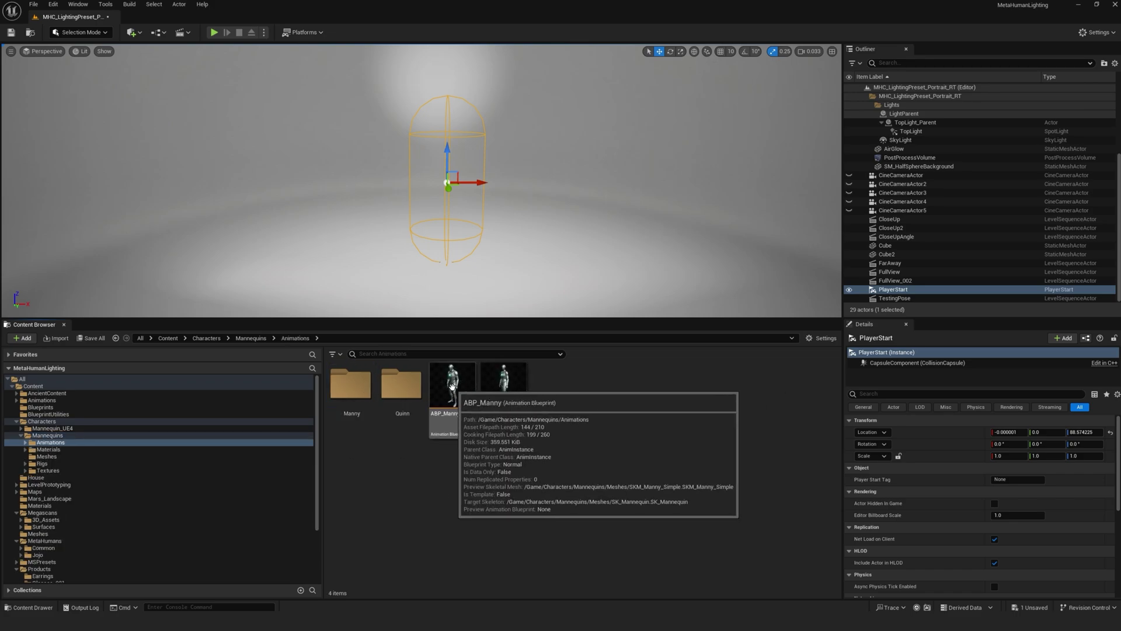
{"action": "double_click", "coordinate": [451, 386]}
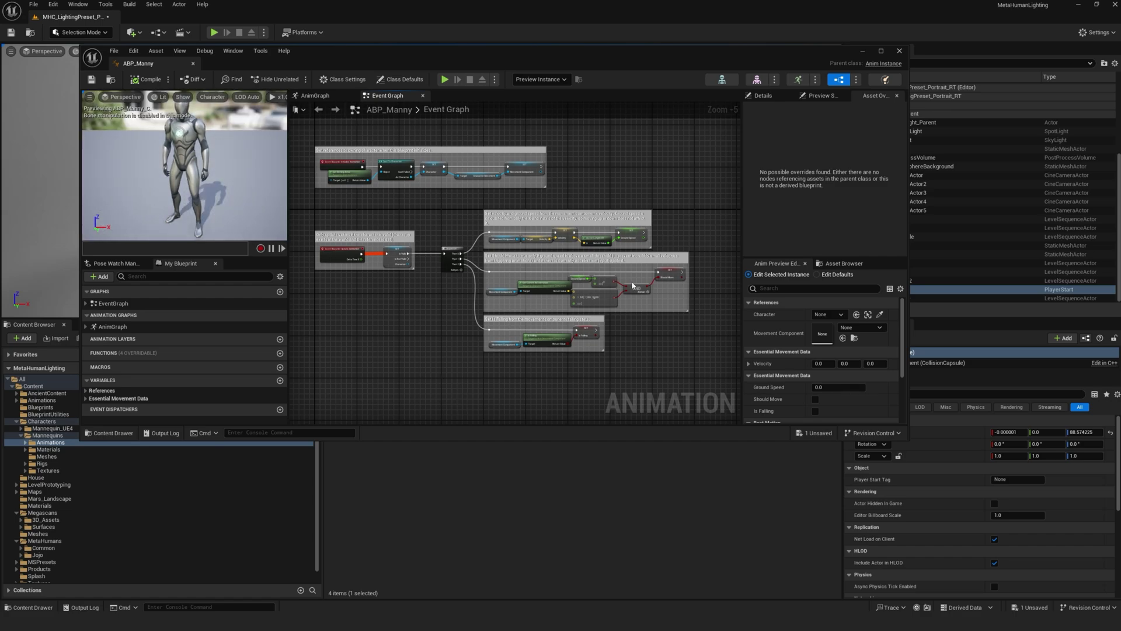
Open the Control Rig node from ABP_Manny's AnimGraph
{"action": "left_click", "coordinate": [315, 96]}
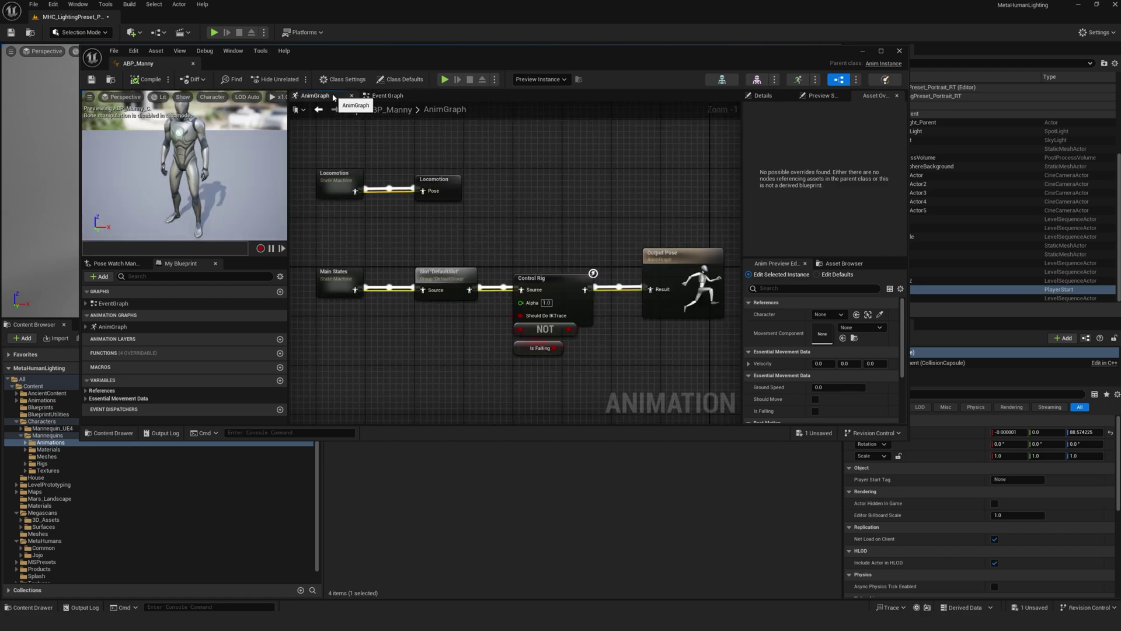
{"action": "left_click", "coordinate": [560, 281]}
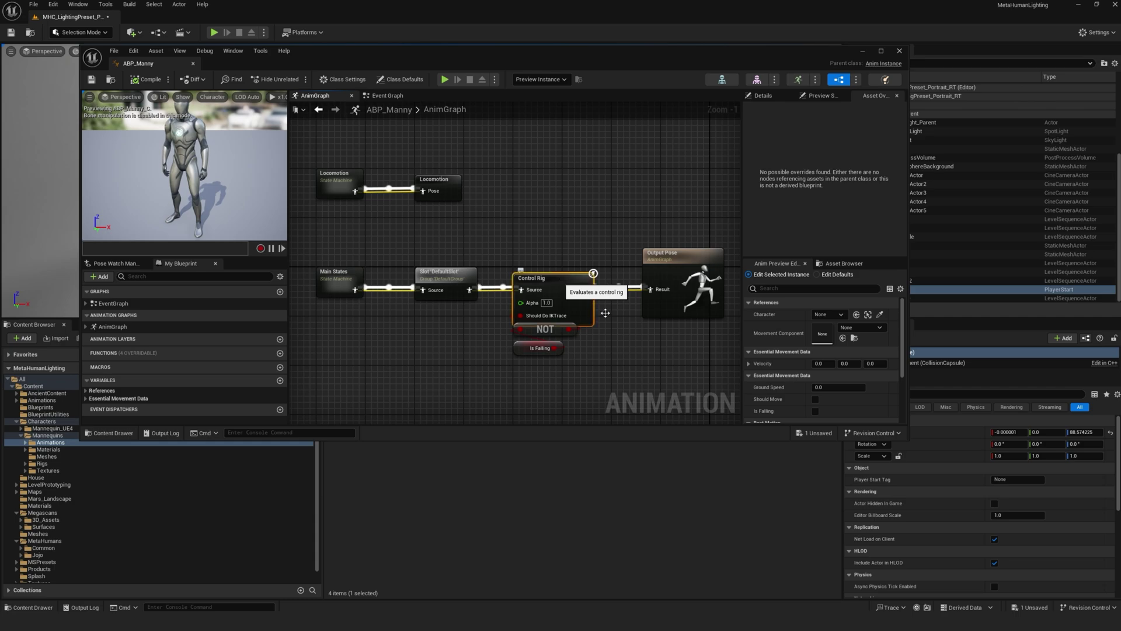
{"action": "double_click", "coordinate": [563, 291]}
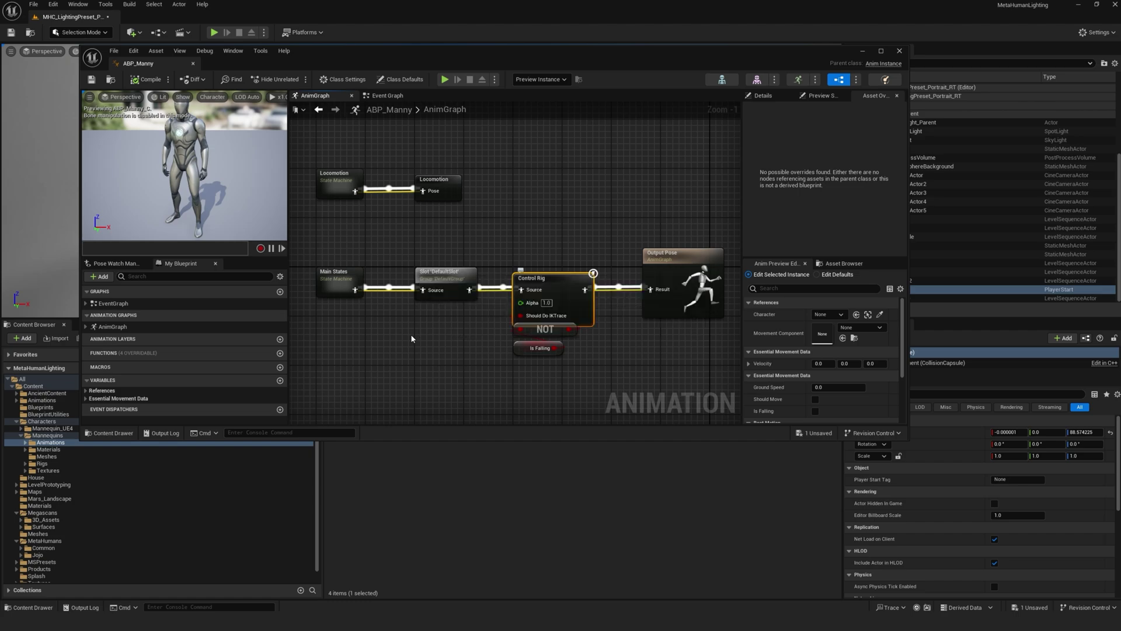
Keep the Full Body IK root on animation_root and compile the control rig
{"action": "scroll", "coordinate": [372, 250], "scroll_direction": "down", "scroll_amount": 2}
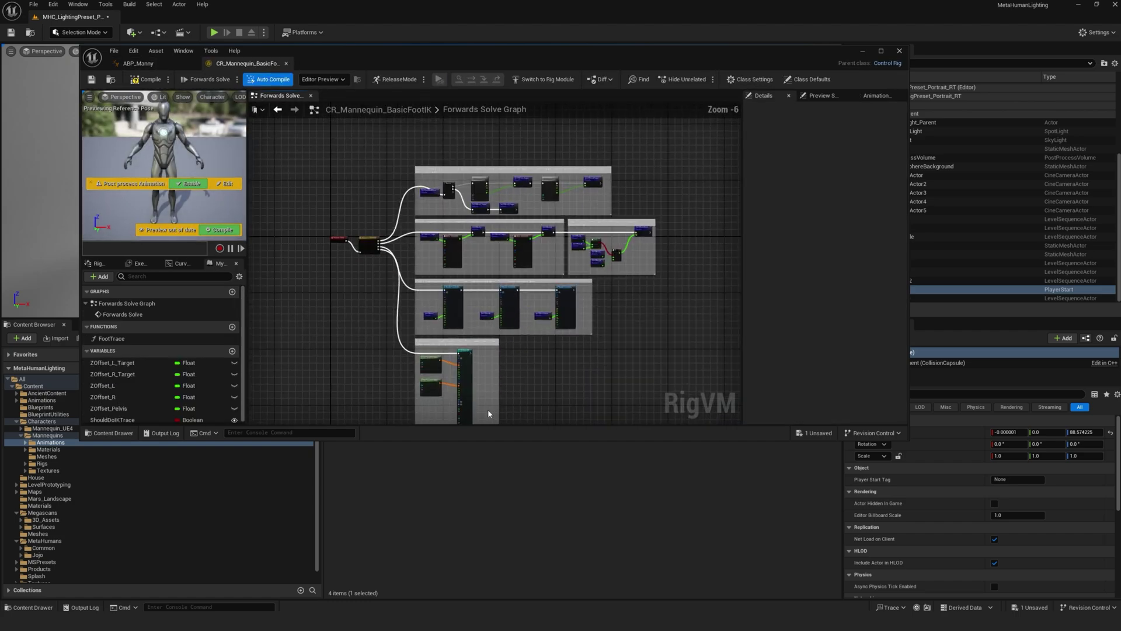
{"action": "scroll", "coordinate": [457, 409], "scroll_direction": "up", "scroll_amount": 4}
{"action": "scroll", "coordinate": [456, 278], "scroll_direction": "up", "scroll_amount": 3}
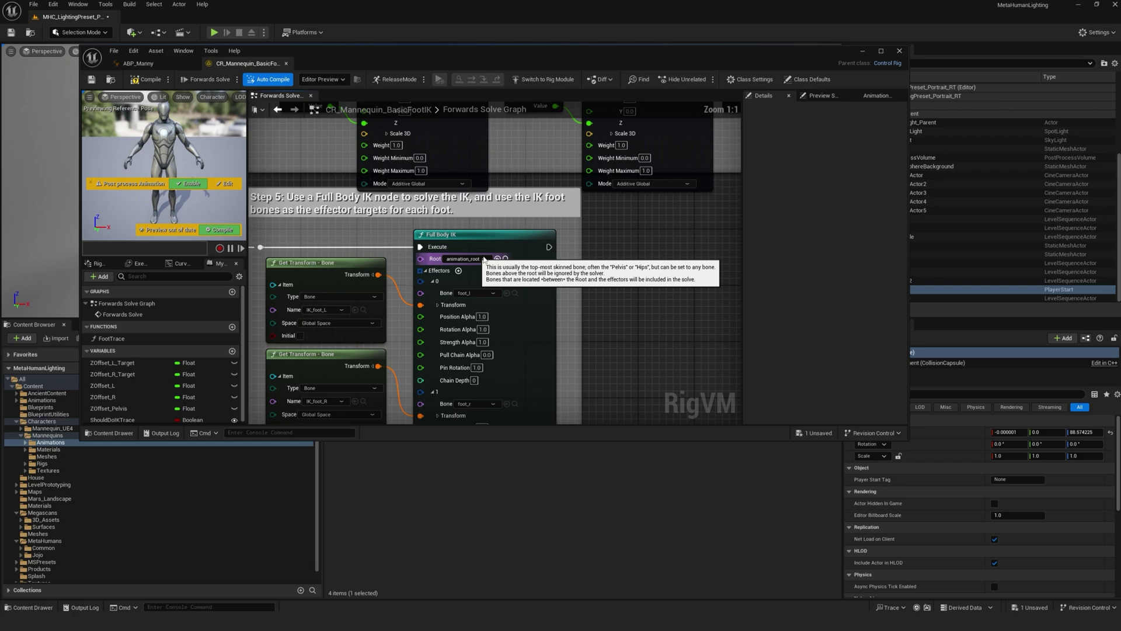
{"action": "left_click", "coordinate": [483, 260]}
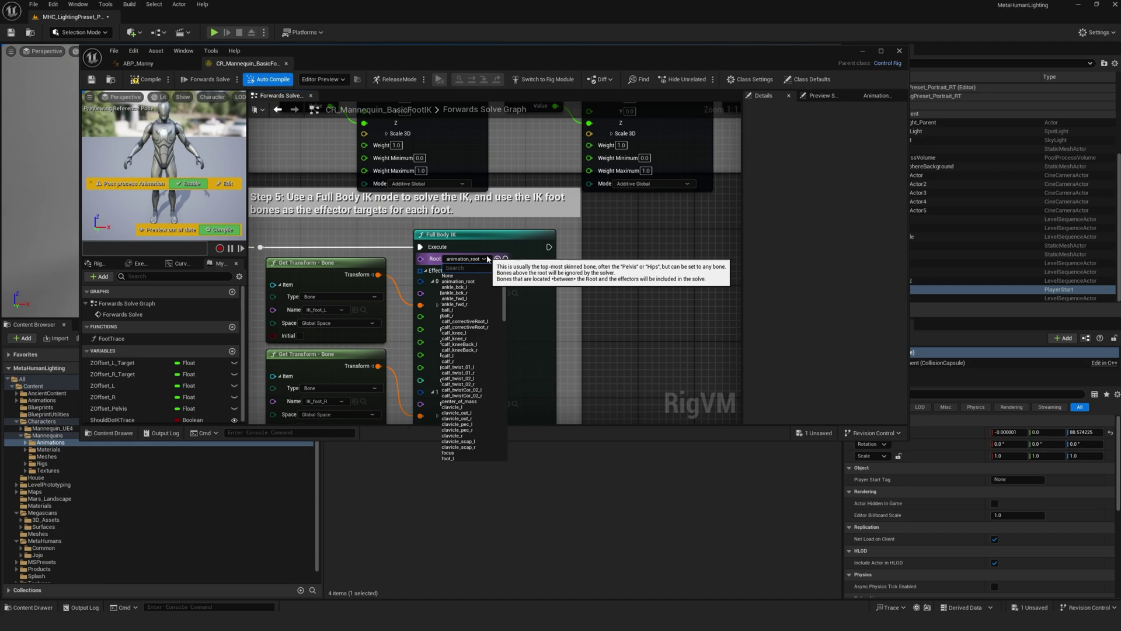
{"action": "left_click", "coordinate": [664, 263]}
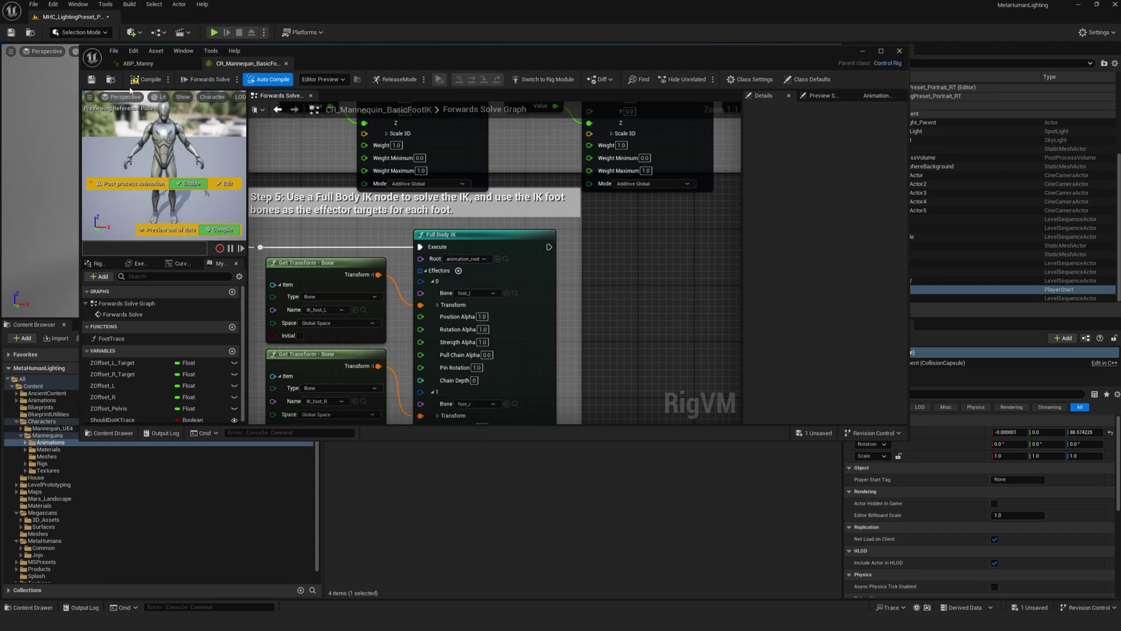
{"action": "left_click", "coordinate": [146, 80]}
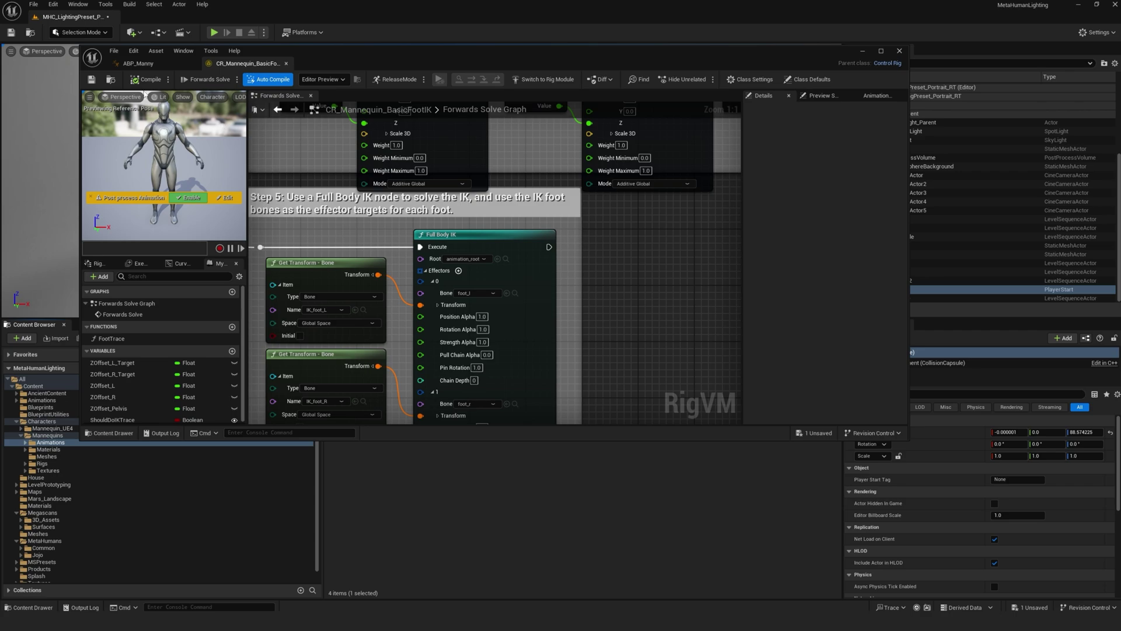
Close the asset editor and open BP_ThirdPersonCharacter from ThirdPerson > Blueprints
{"action": "left_click", "coordinate": [137, 63]}
{"action": "left_click", "coordinate": [899, 51]}
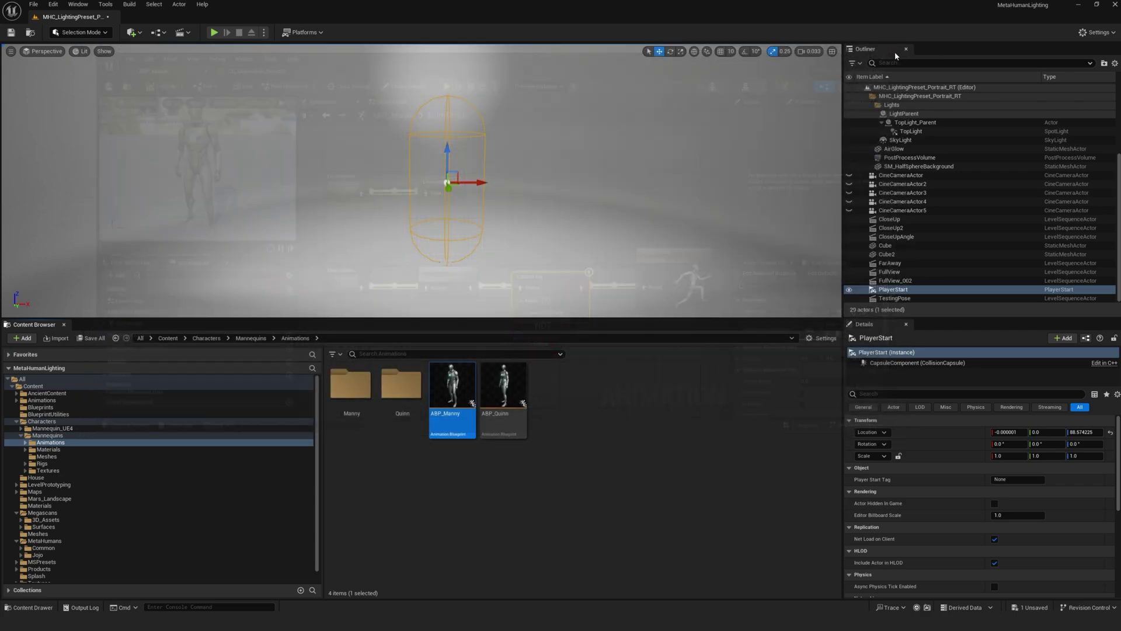
{"action": "left_click", "coordinate": [704, 366]}
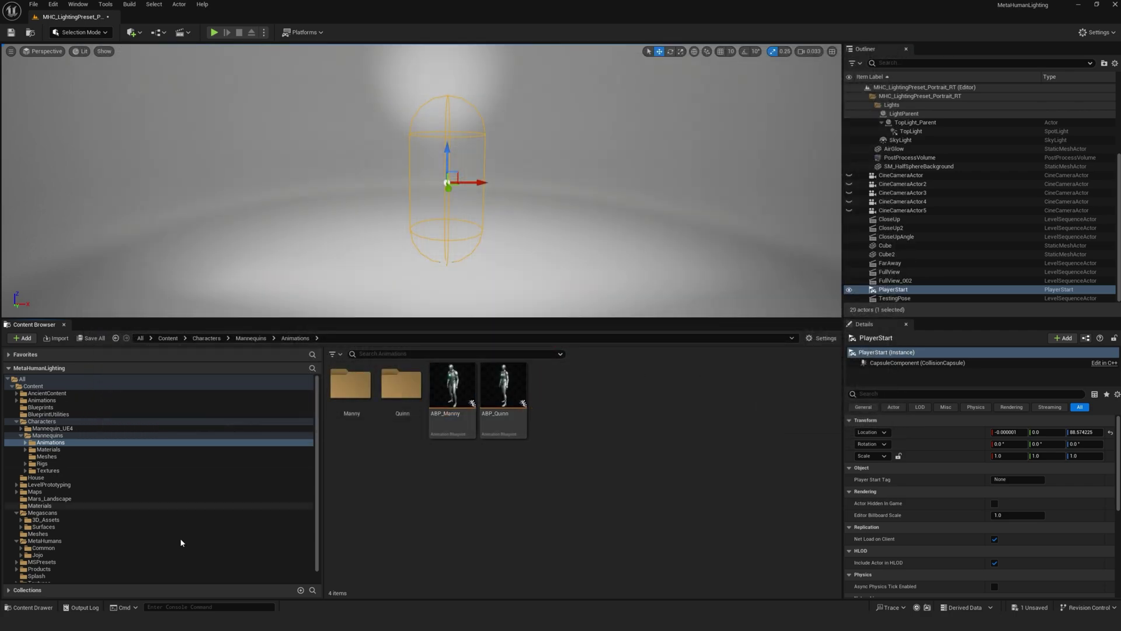
{"action": "scroll", "coordinate": [181, 547], "scroll_direction": "down", "scroll_amount": 2}
{"action": "left_click", "coordinate": [124, 578]}
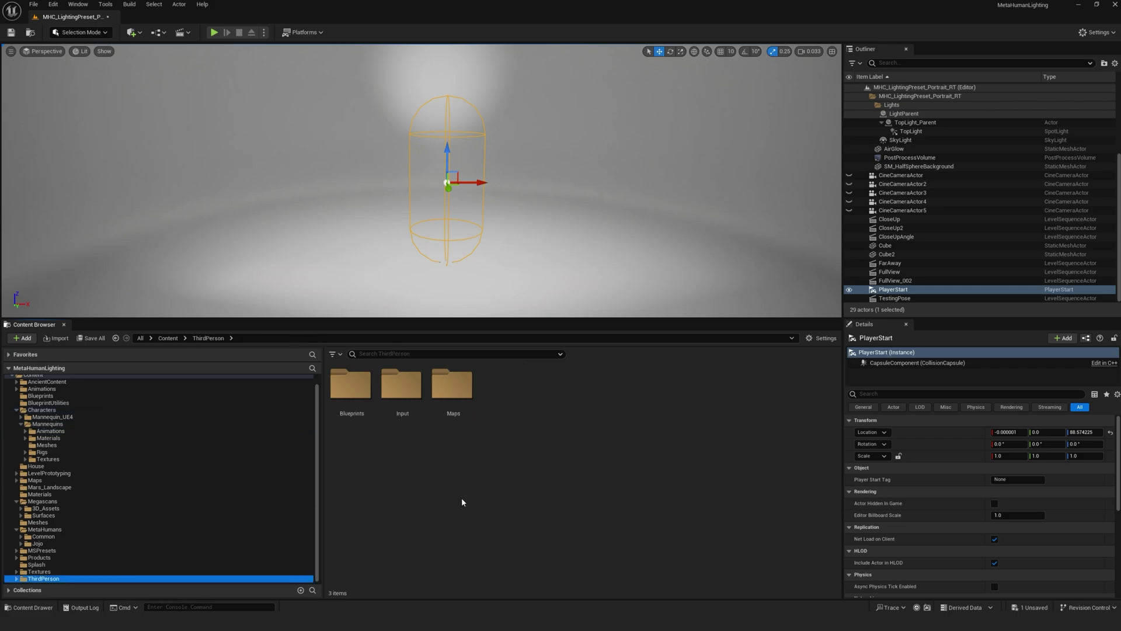
{"action": "double_click", "coordinate": [350, 385]}
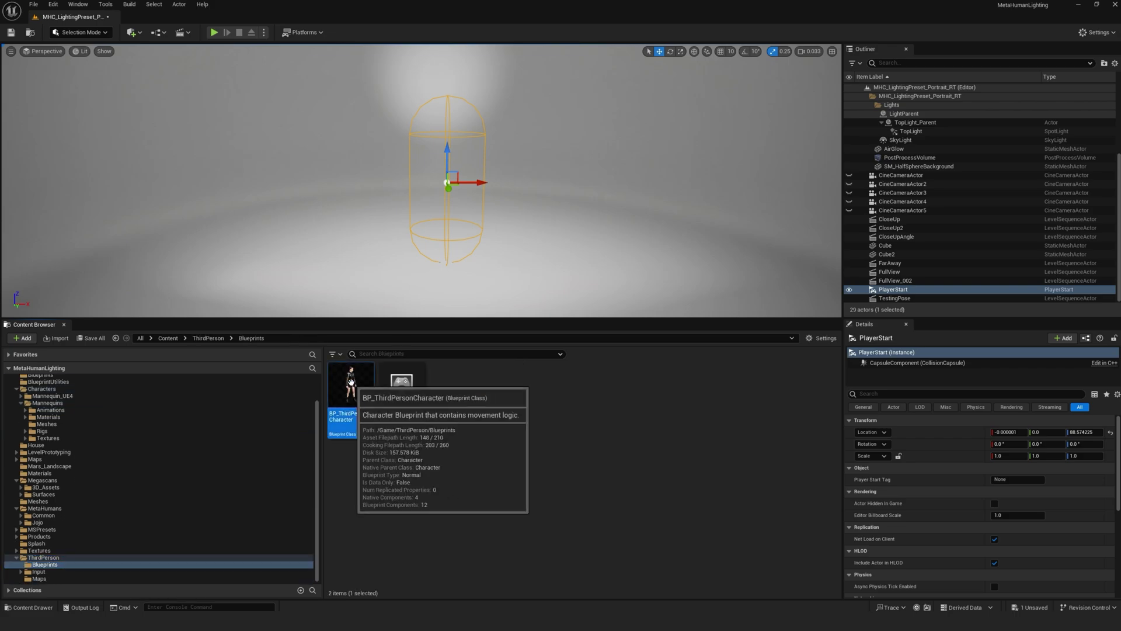
{"action": "double_click", "coordinate": [350, 382]}
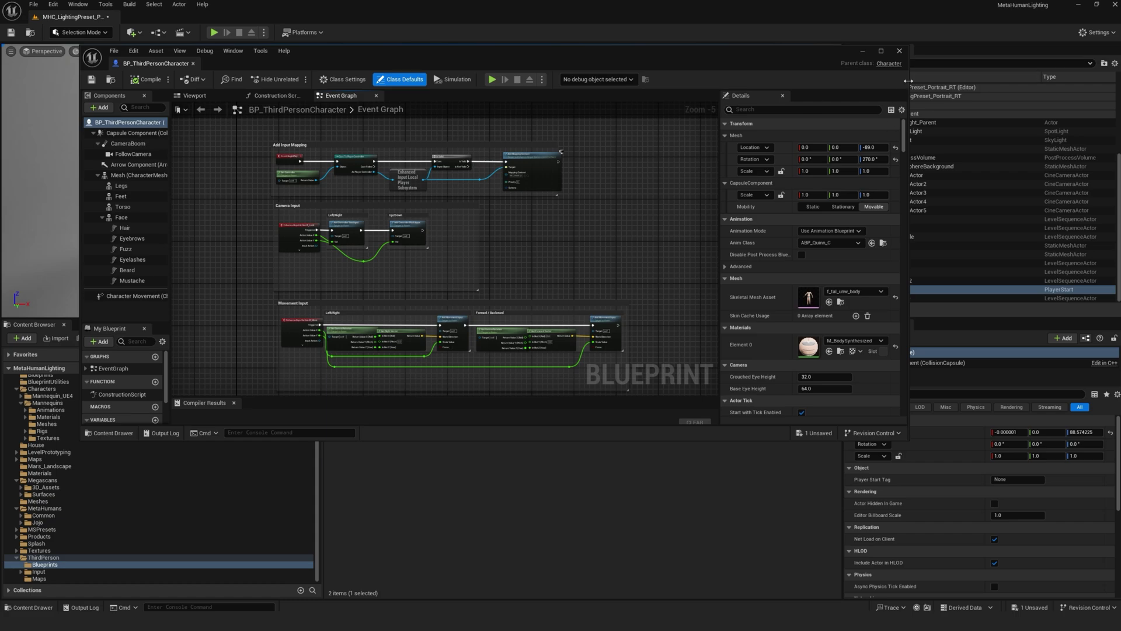
Resize the Blueprint editor and browse the Content Browser to the MetaHumans Jojo folder
{"action": "left_click_drag", "start_coordinate": [918, 71], "coordinate": [819, 70]}
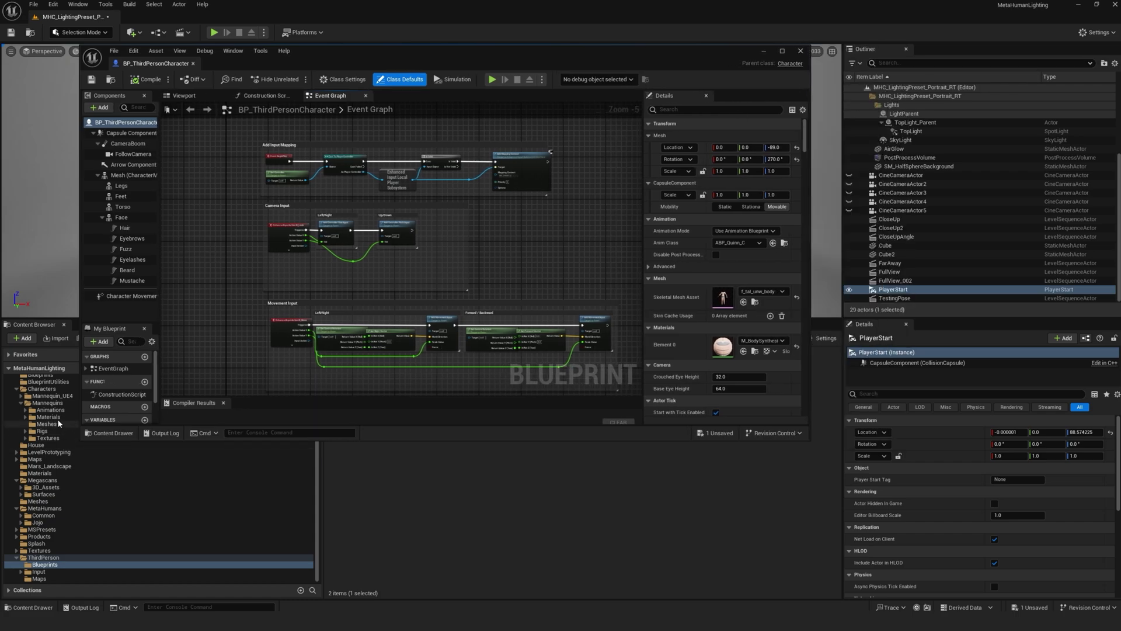
{"action": "scroll", "coordinate": [55, 399], "scroll_direction": "up", "scroll_amount": 2}
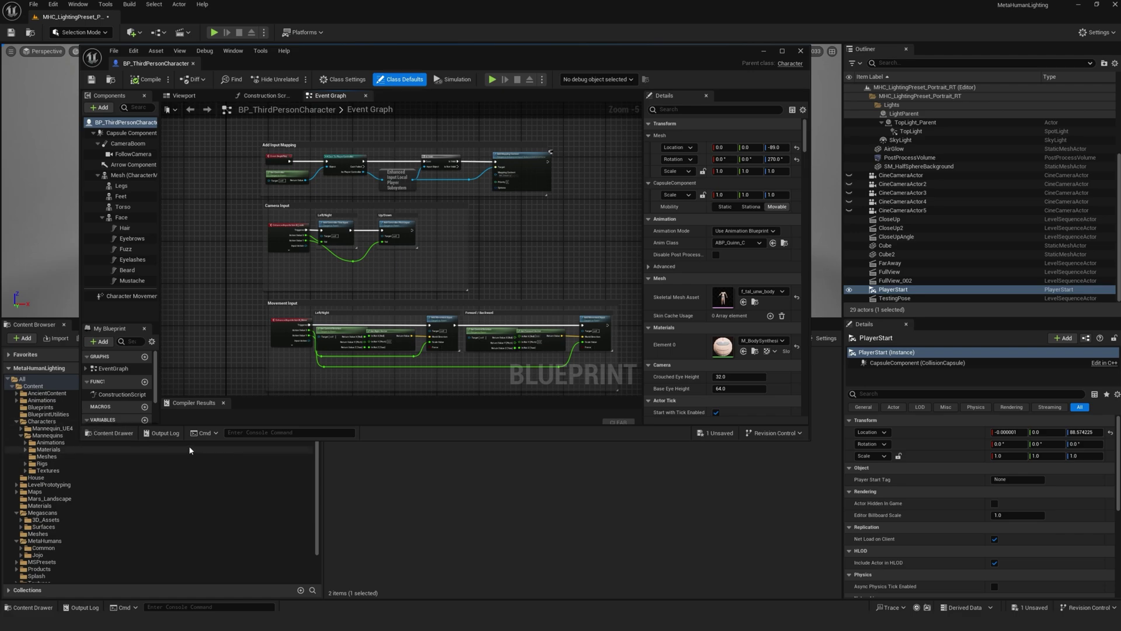
{"action": "left_click_drag", "start_coordinate": [185, 439], "coordinate": [185, 343]}
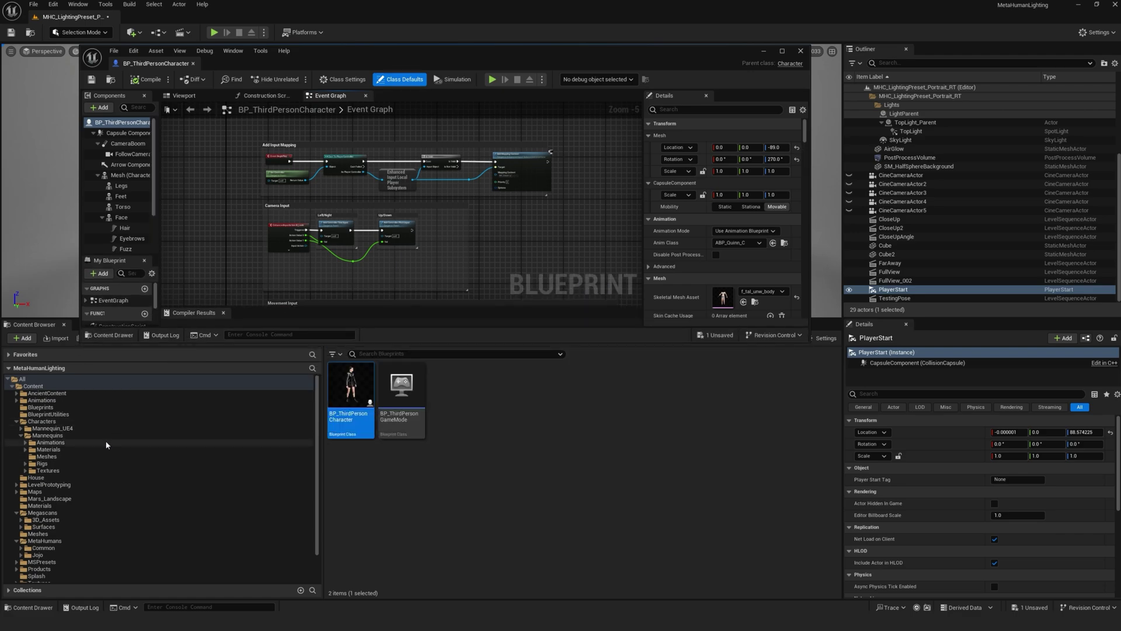
{"action": "left_click", "coordinate": [43, 512]}
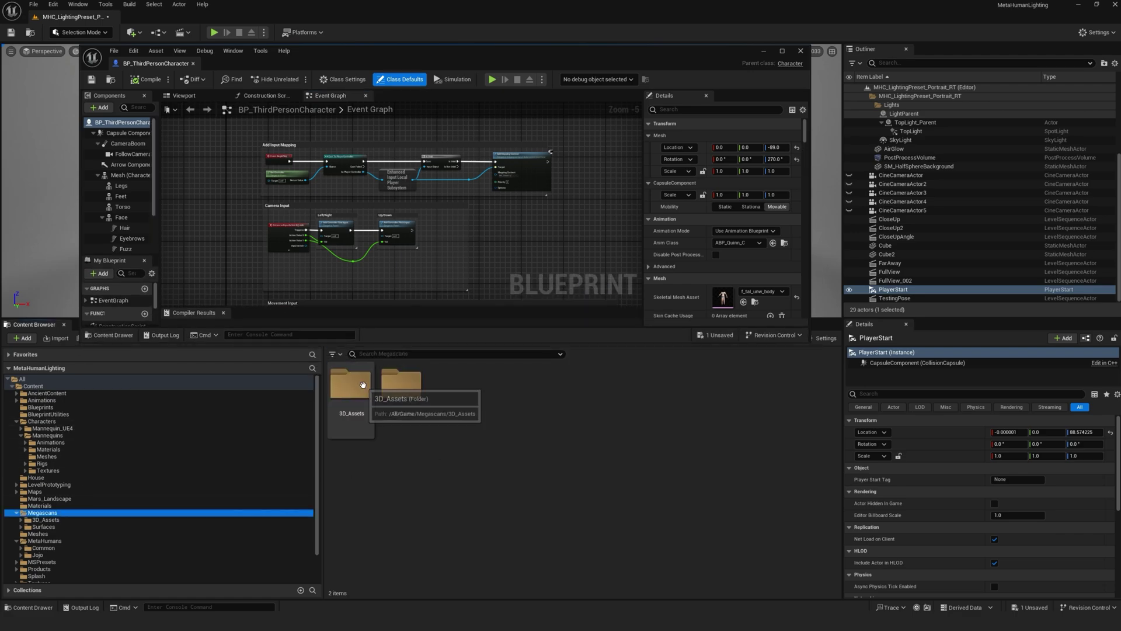
{"action": "scroll", "coordinate": [132, 533], "scroll_direction": "down", "scroll_amount": 2}
{"action": "left_click", "coordinate": [134, 527]}
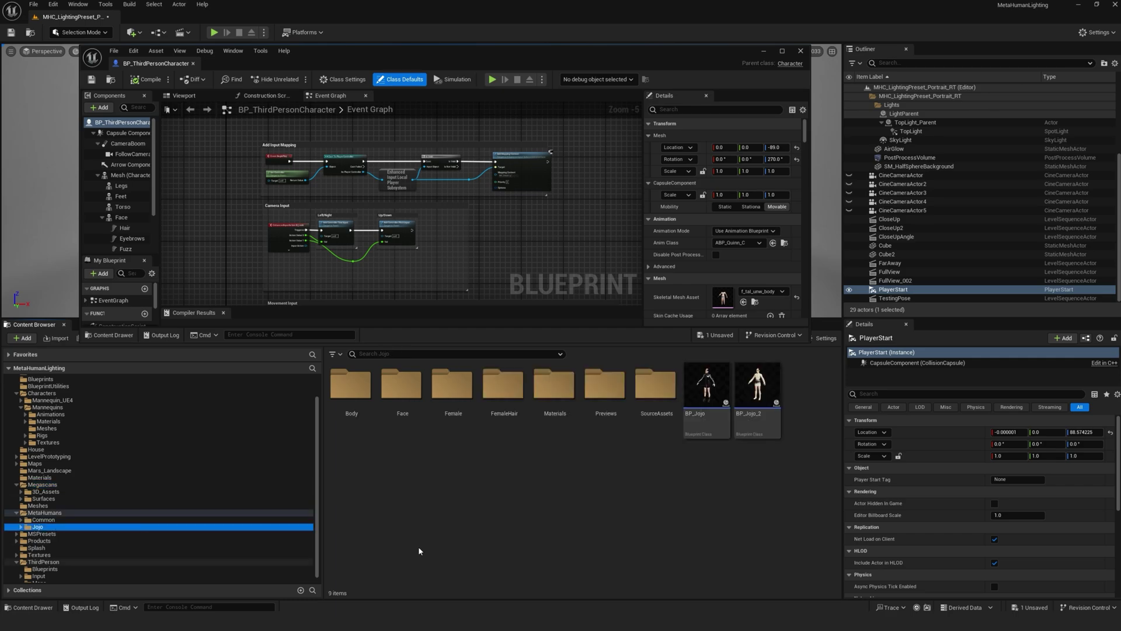
Open BP_Jojo maximized with its Viewport, beside BP_ThirdPersonCharacter's Viewport
{"action": "double_click", "coordinate": [708, 391]}
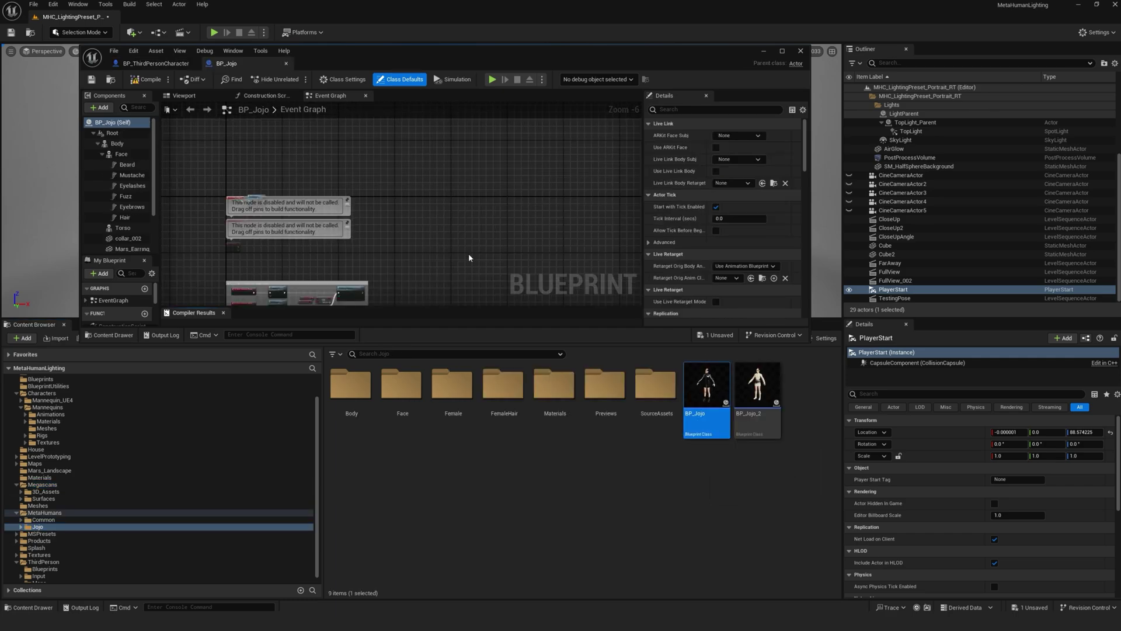
{"action": "left_click", "coordinate": [783, 52]}
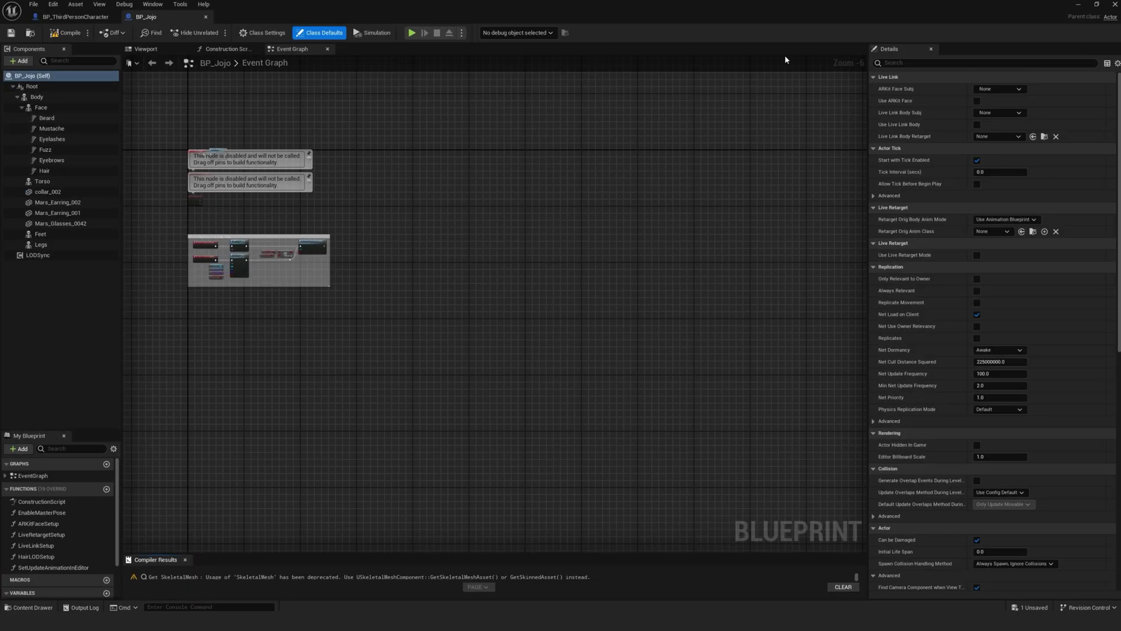
{"action": "left_click", "coordinate": [145, 49]}
{"action": "left_click", "coordinate": [75, 16]}
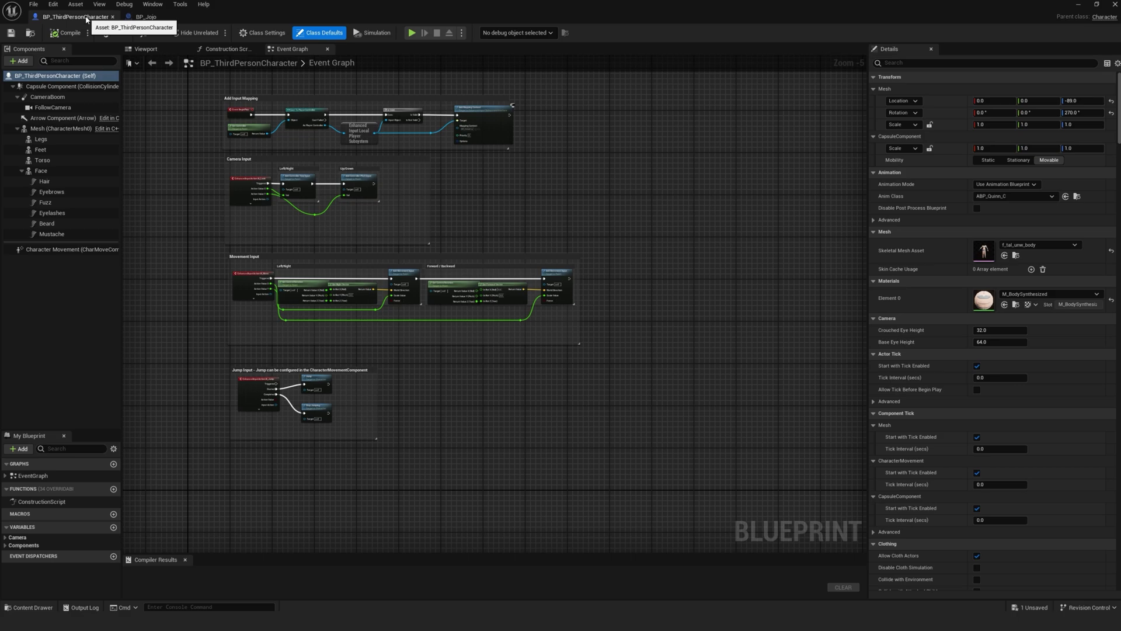
{"action": "left_click", "coordinate": [153, 49]}
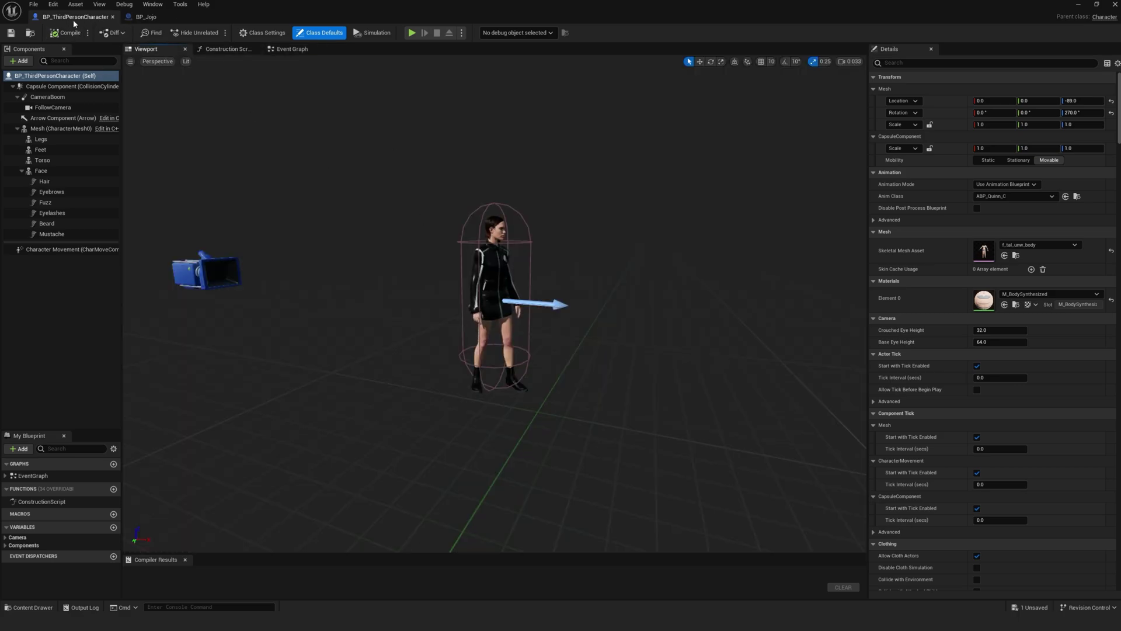
{"action": "left_click_drag", "start_coordinate": [74, 19], "coordinate": [154, 18]}
{"action": "left_click", "coordinate": [52, 16]}
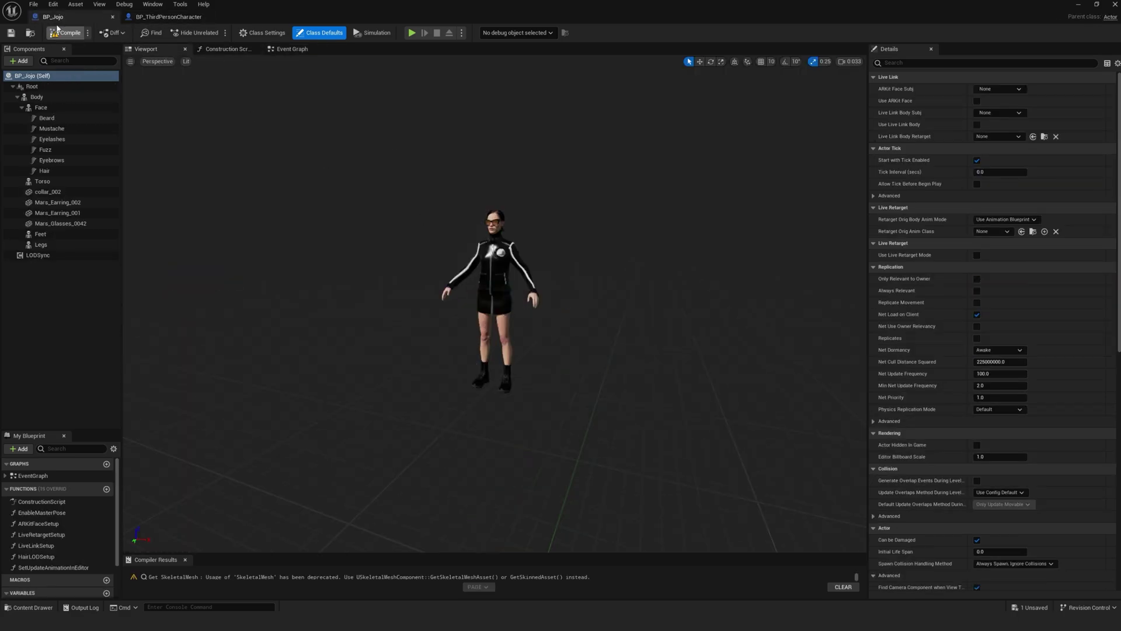
Zoom to Jojo's head and copy the Mars_Glasses_0042 component
{"action": "scroll", "coordinate": [497, 304], "scroll_direction": "up", "scroll_amount": 6}
{"action": "right_click_drag", "start_coordinate": [496, 303], "coordinate": [540, 255]}
{"action": "scroll", "coordinate": [495, 303], "scroll_direction": "up", "scroll_amount": 10}
{"action": "left_click", "coordinate": [521, 237]}
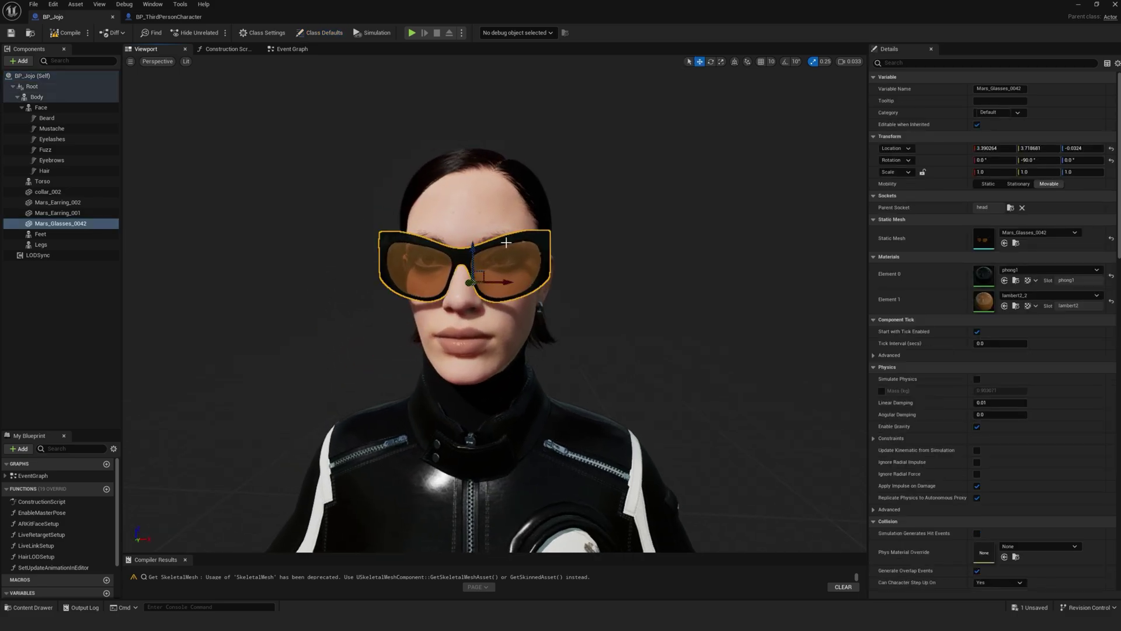
{"action": "right_click", "coordinate": [74, 225]}
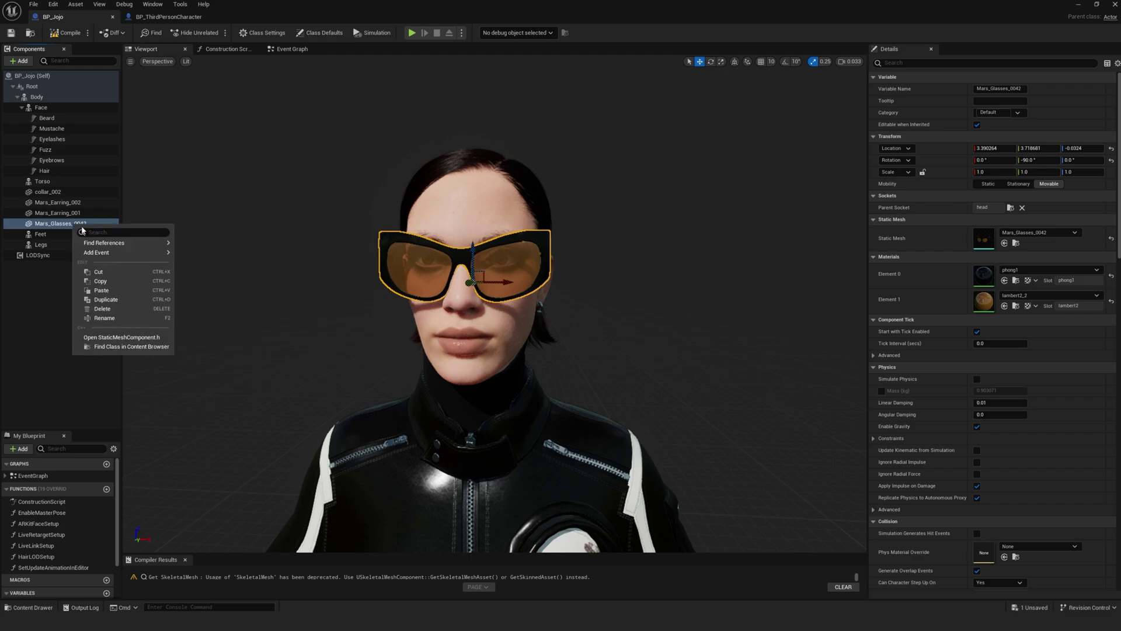
{"action": "left_click", "coordinate": [111, 283]}
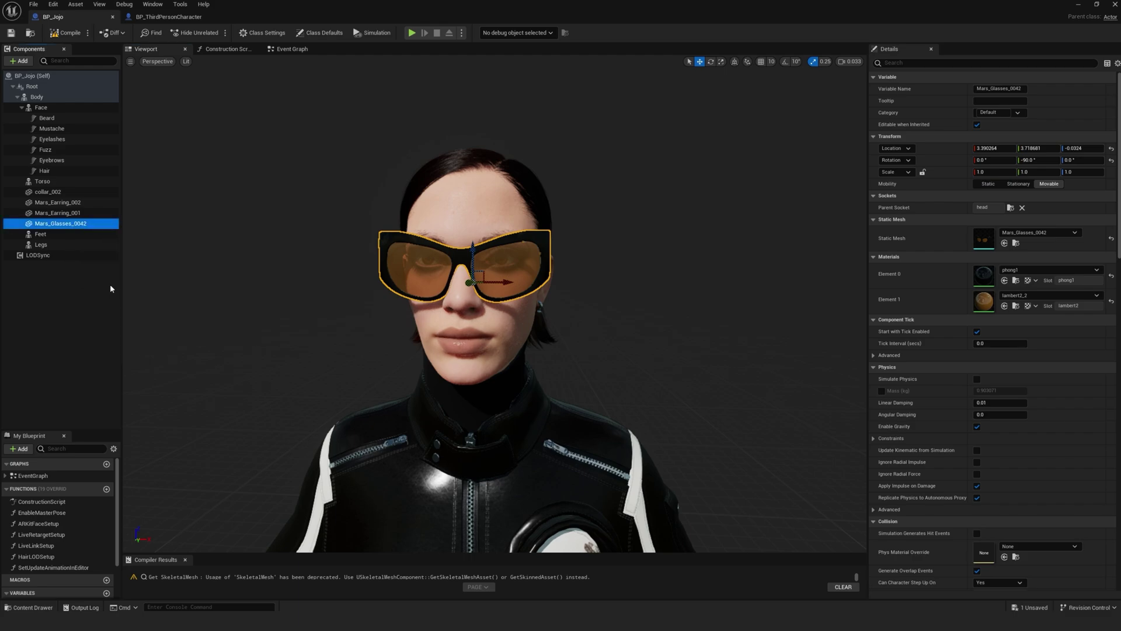
Paste the glasses into BP_ThirdPersonCharacter, parent them to Mesh, and attach to the head socket
{"action": "left_click", "coordinate": [152, 19]}
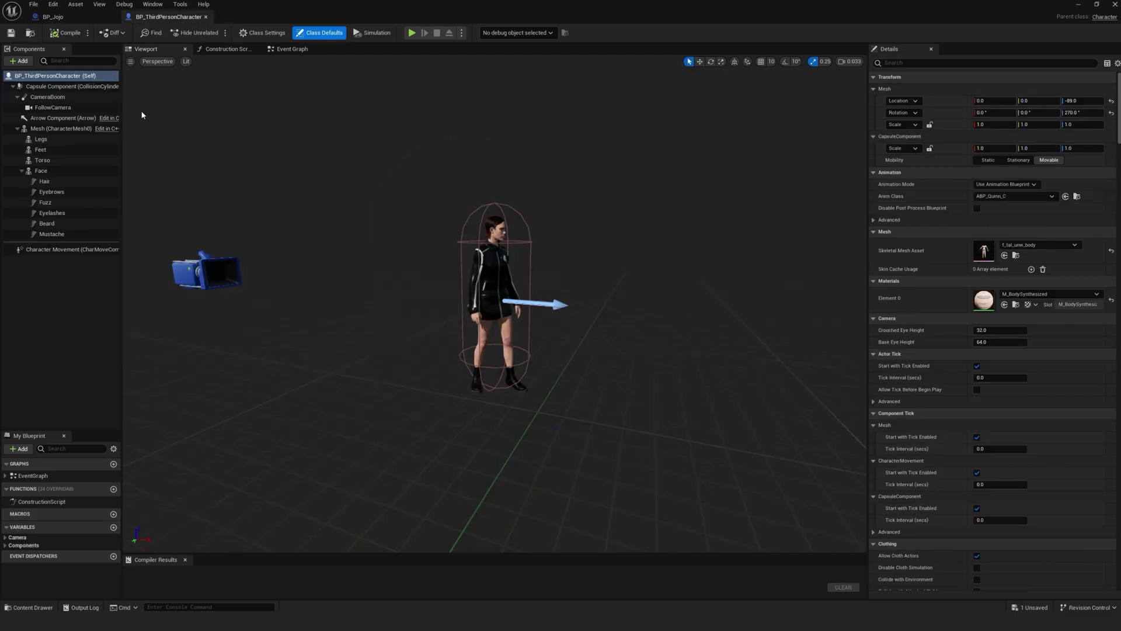
{"action": "right_click", "coordinate": [37, 131]}
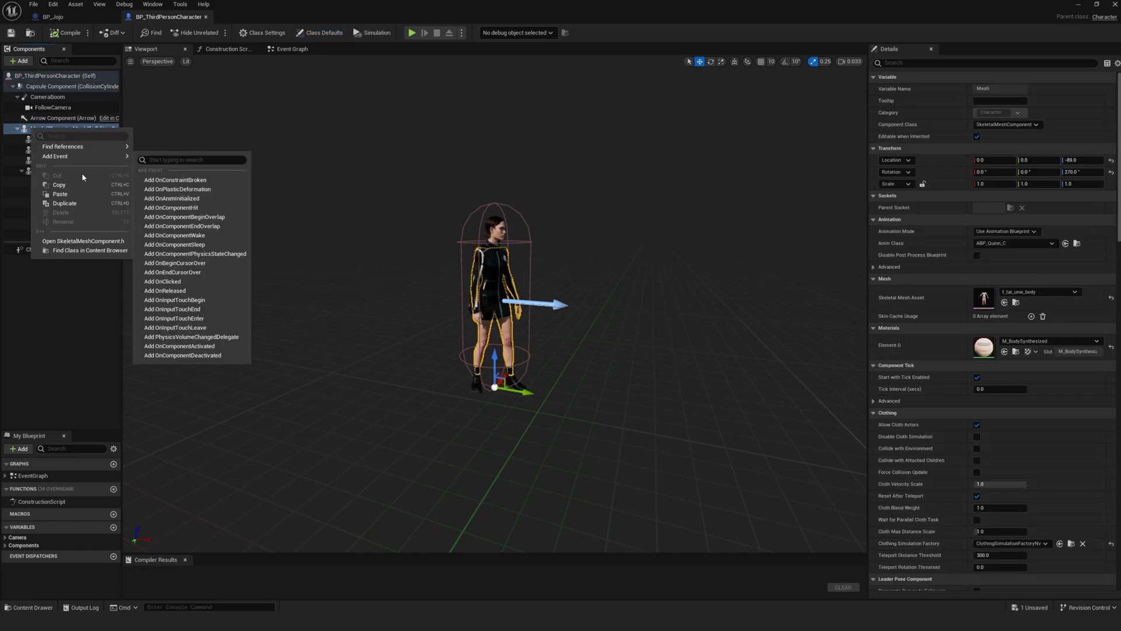
{"action": "left_click", "coordinate": [74, 192]}
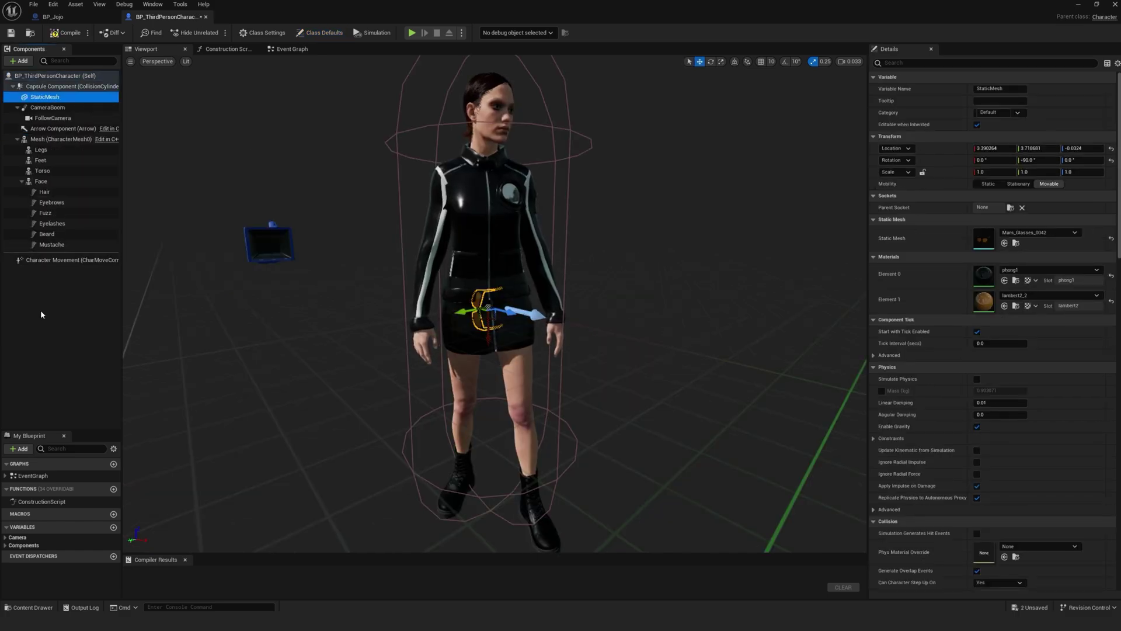
{"action": "left_click", "coordinate": [42, 315]}
{"action": "left_click", "coordinate": [49, 97]}
{"action": "left_click_drag", "start_coordinate": [49, 97], "coordinate": [54, 139]}
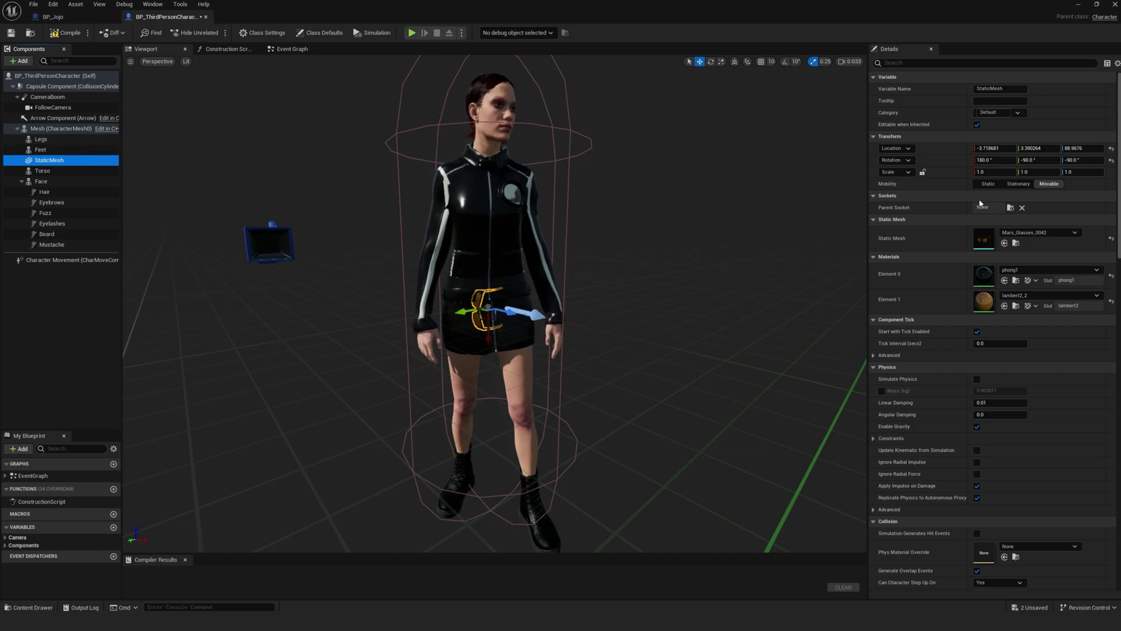
{"action": "left_click", "coordinate": [1011, 208]}
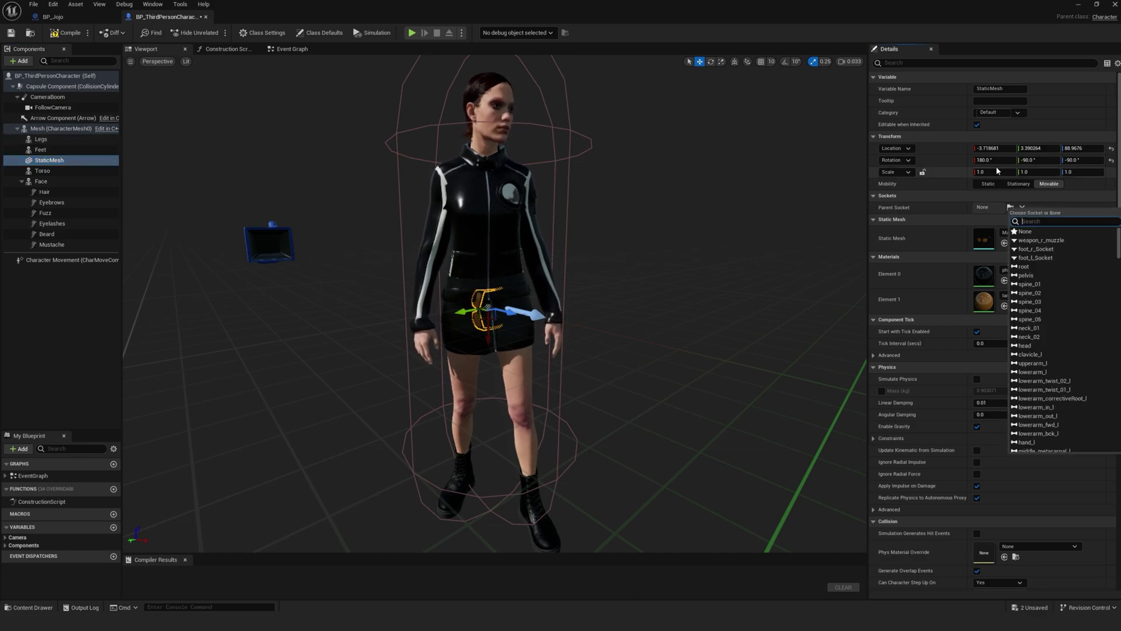
{"action": "type", "text": "hea"}
{"action": "left_click", "coordinate": [1027, 231]}
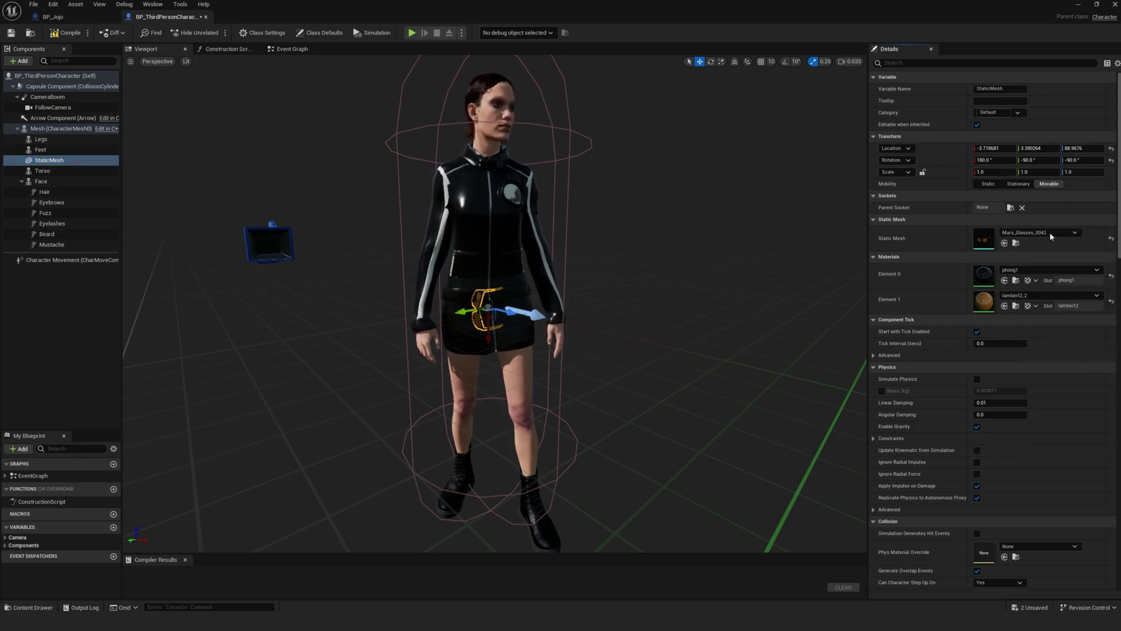
Move and rotate the glasses until they sit over the MetaHuman's eyes
{"action": "scroll", "coordinate": [454, 366], "scroll_direction": "down", "scroll_amount": 5}
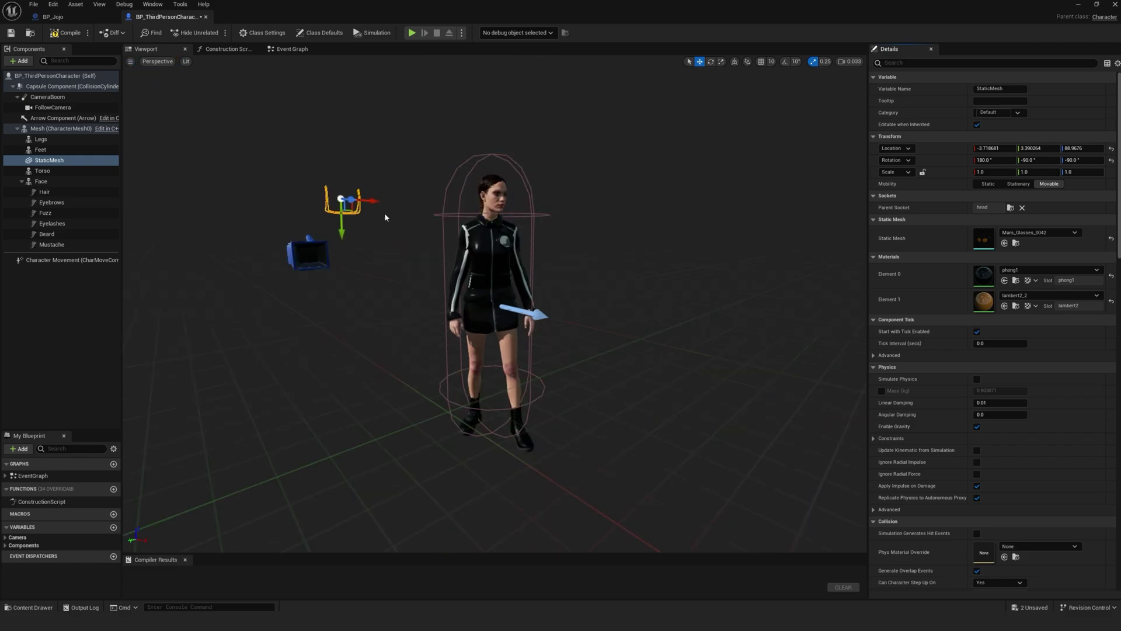
{"action": "left_click_drag", "start_coordinate": [367, 200], "coordinate": [529, 217]}
{"action": "key", "text": "e"}
{"action": "key", "text": "w"}
{"action": "right_click_drag", "start_coordinate": [529, 218], "coordinate": [486, 191]}
{"action": "key", "text": "d"}
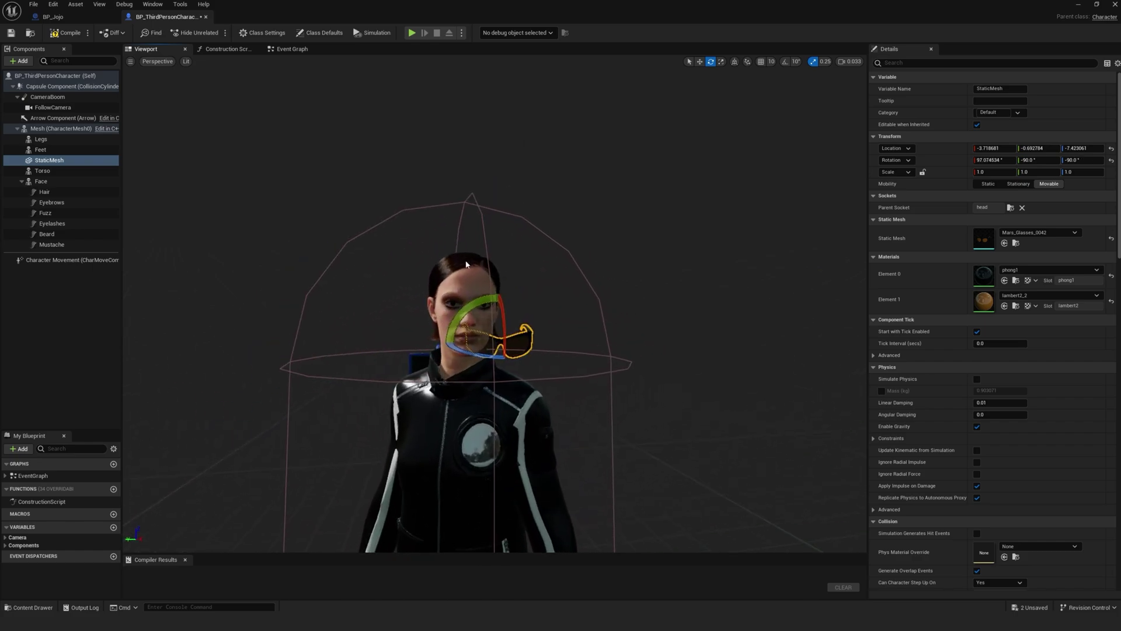
{"action": "left_click", "coordinate": [413, 33]}
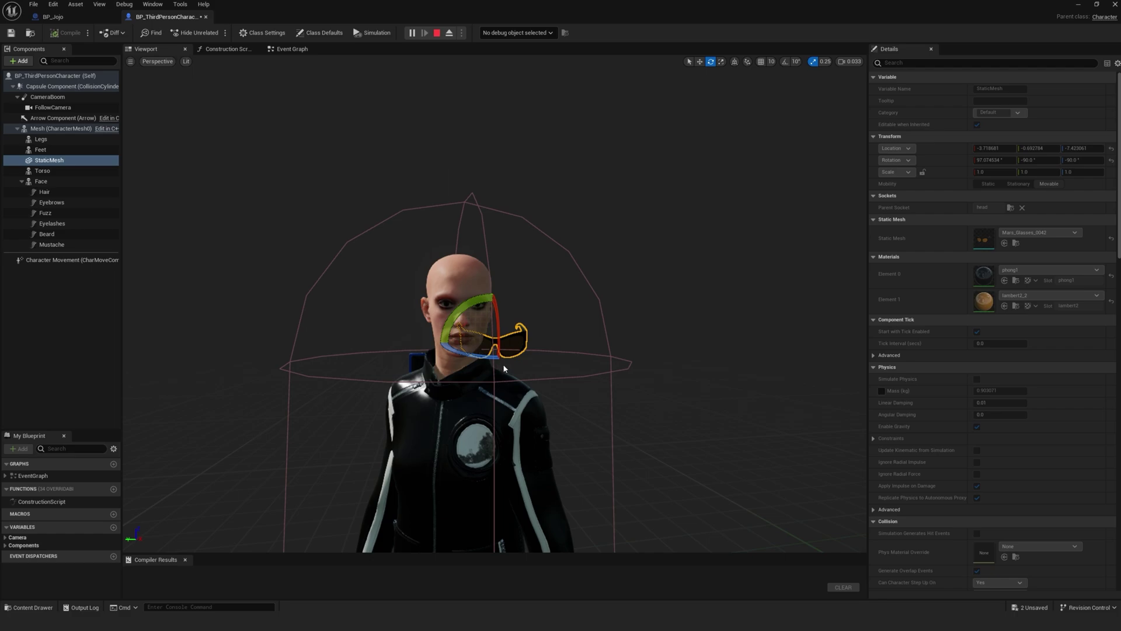
{"action": "right_click_drag", "start_coordinate": [525, 339], "coordinate": [460, 351]}
{"action": "key", "text": "d"}
{"action": "key", "text": "w"}
{"action": "left_click_drag", "start_coordinate": [487, 315], "coordinate": [450, 311]}
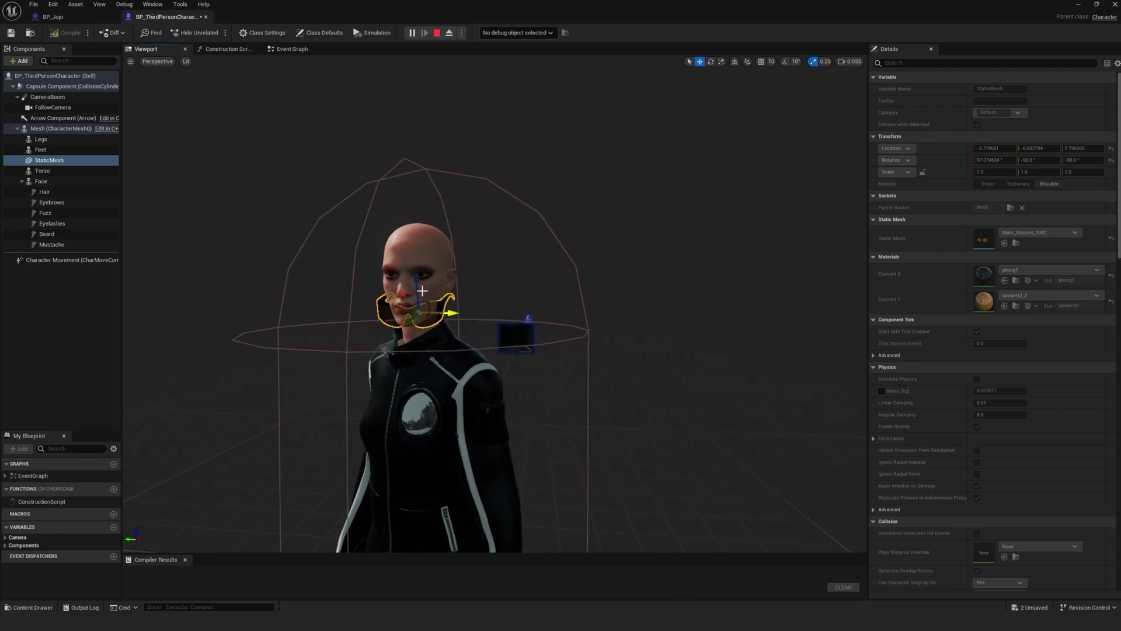
{"action": "left_click_drag", "start_coordinate": [416, 277], "coordinate": [416, 231]}
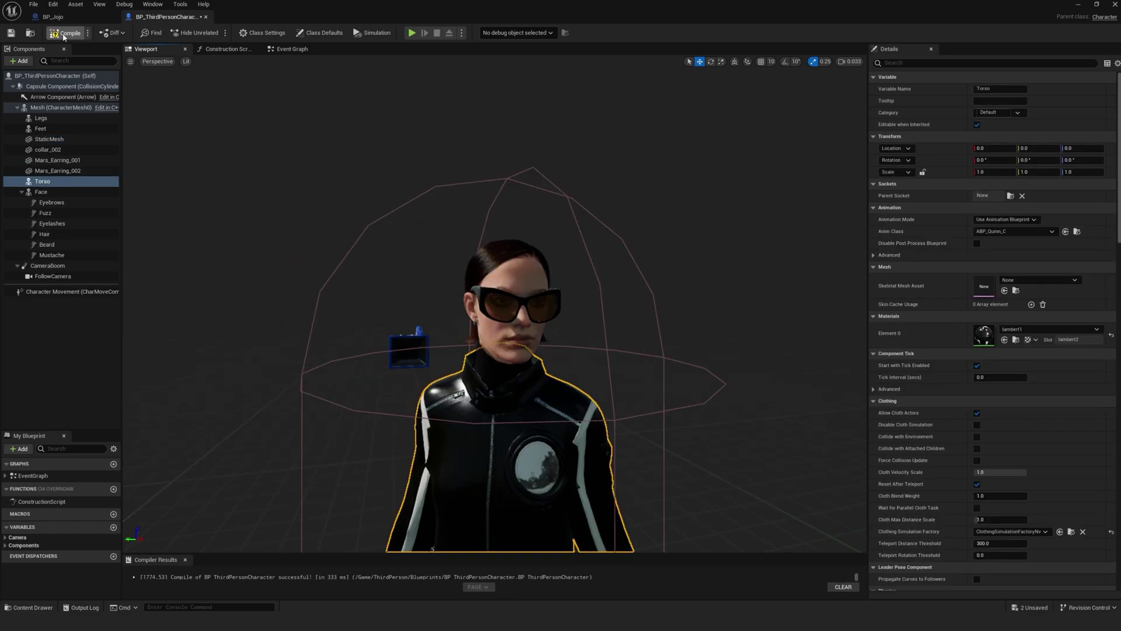
Save BP_ThirdPersonCharacter and frame the whole character in the viewport
{"action": "left_click", "coordinate": [11, 33]}
{"action": "right_click_drag", "start_coordinate": [590, 204], "coordinate": [595, 240]}
{"action": "key", "text": "s"}
{"action": "right_click_drag", "start_coordinate": [468, 181], "coordinate": [476, 200]}
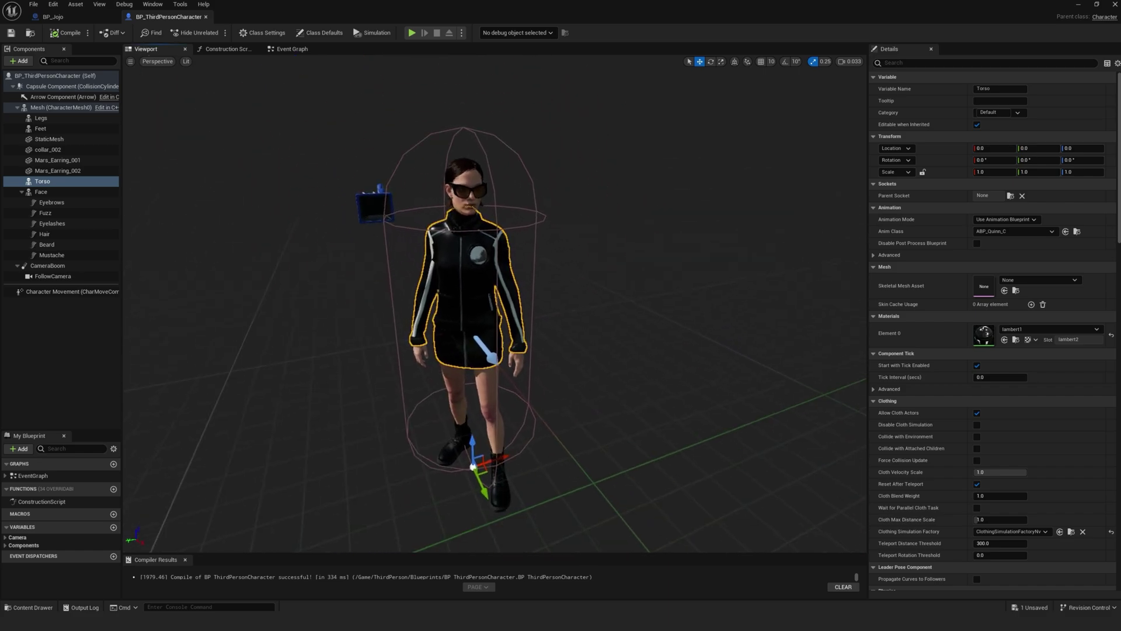
{"action": "right_click_drag", "start_coordinate": [589, 231], "coordinate": [591, 232]}
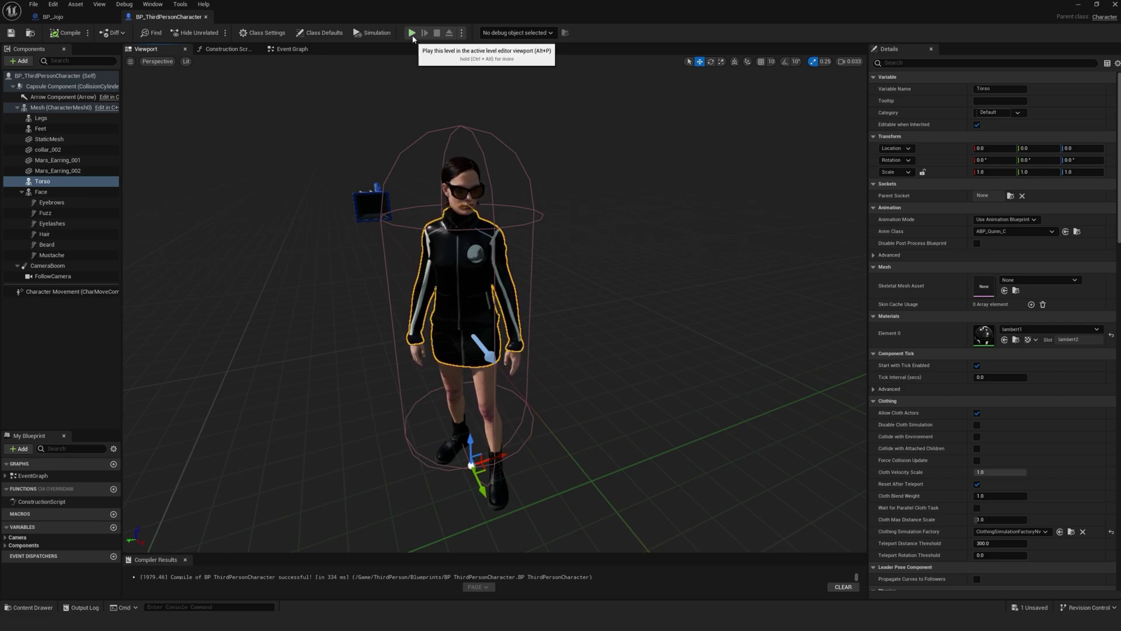
Close the character blueprint, start Play, and run the character back and forth with a jump
{"action": "left_click", "coordinate": [1110, 5]}
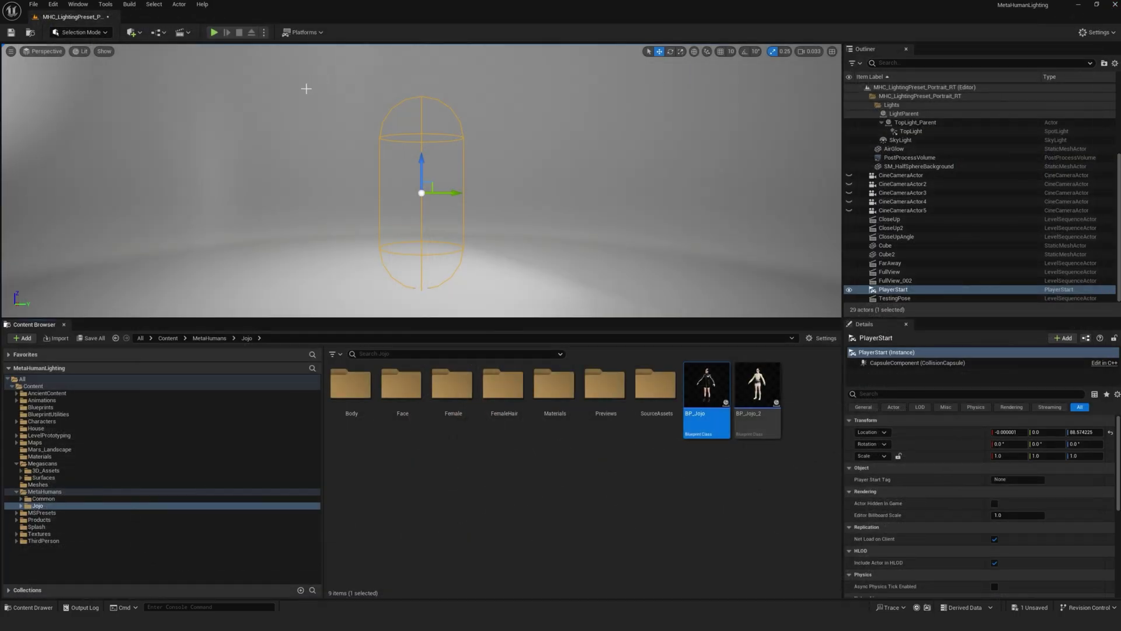
{"action": "left_click", "coordinate": [214, 33]}
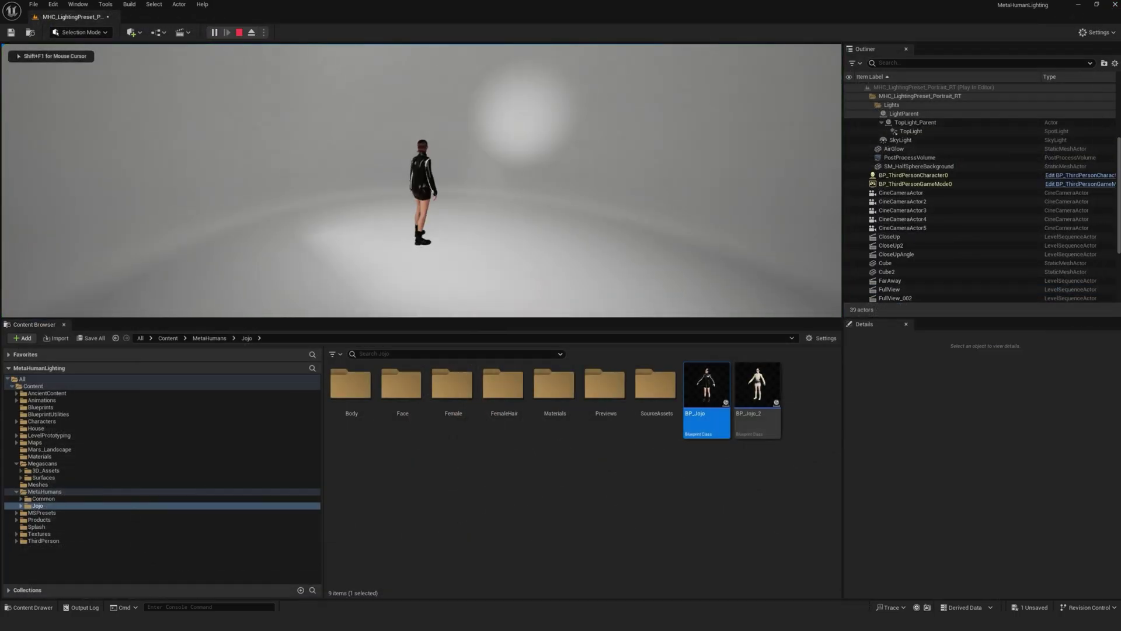
{"action": "key", "text": "s"}
{"action": "key", "text": "w"}
{"action": "key", "text": "w"}
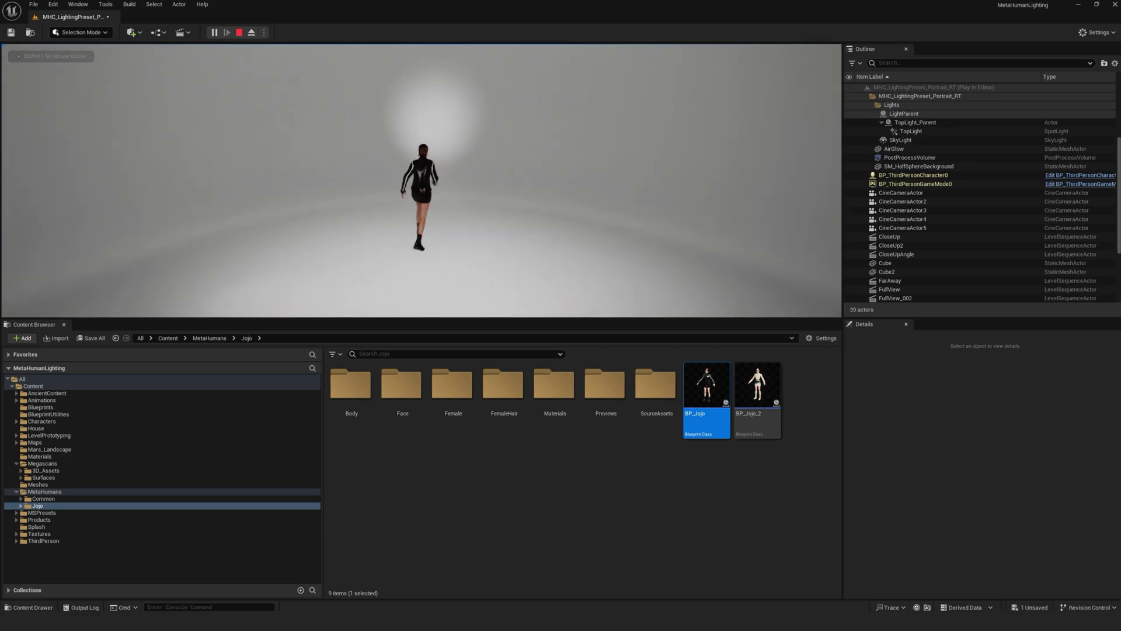
{"action": "key", "text": "space"}
{"action": "key", "text": "s"}
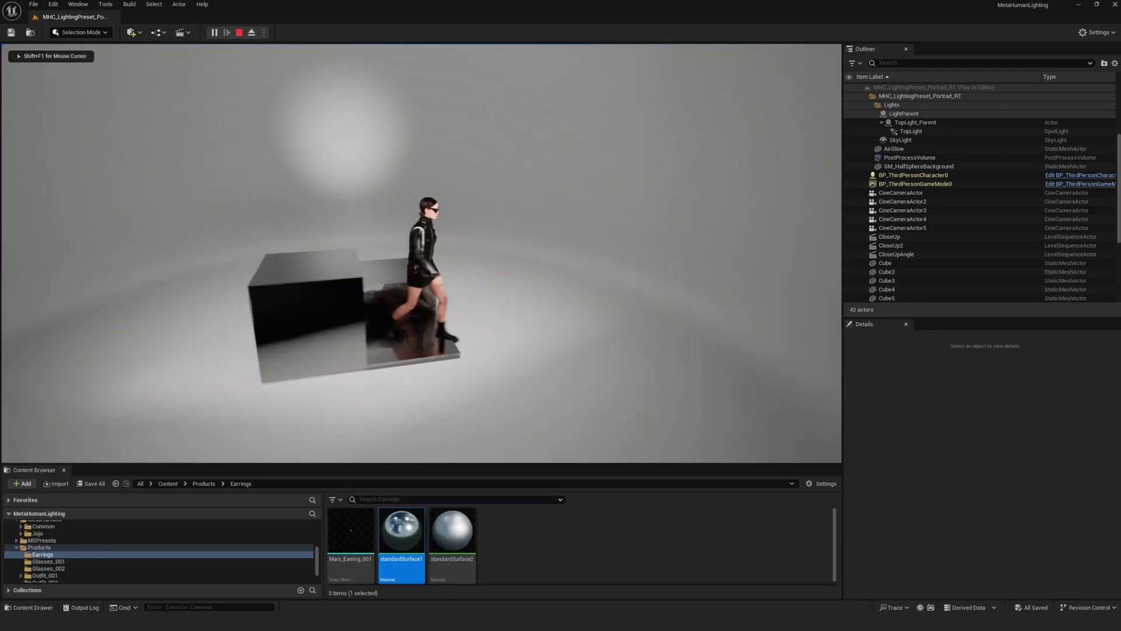
Jump the character onto the lower cube, then the taller cube, and walk back across
{"action": "key", "text": "d"}
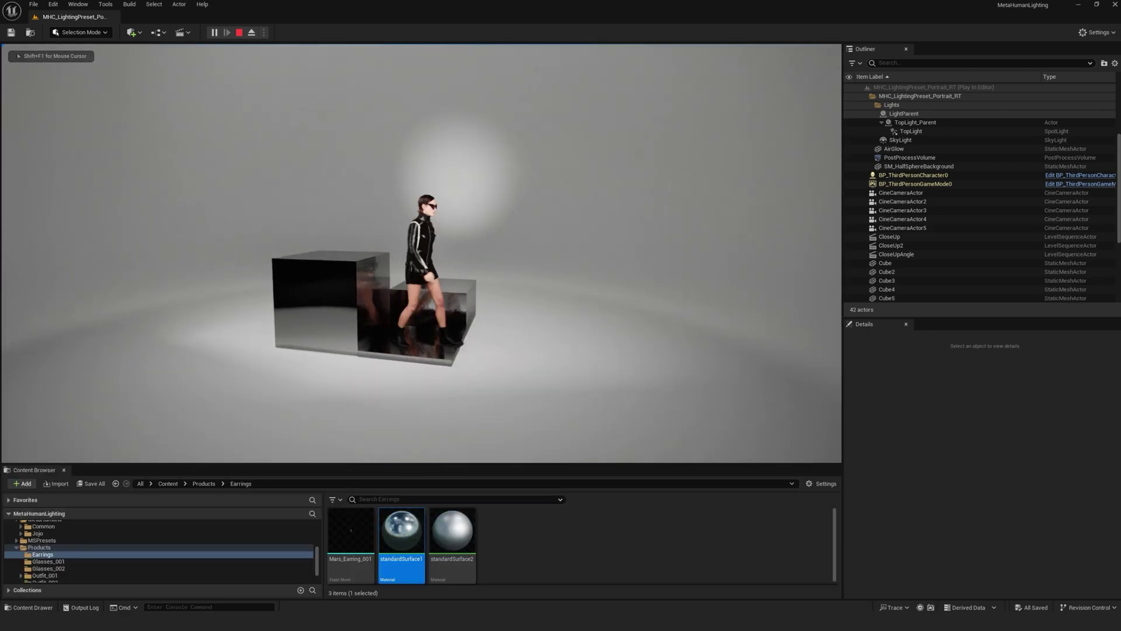
{"action": "key", "text": "space"}
{"action": "key", "text": "w"}
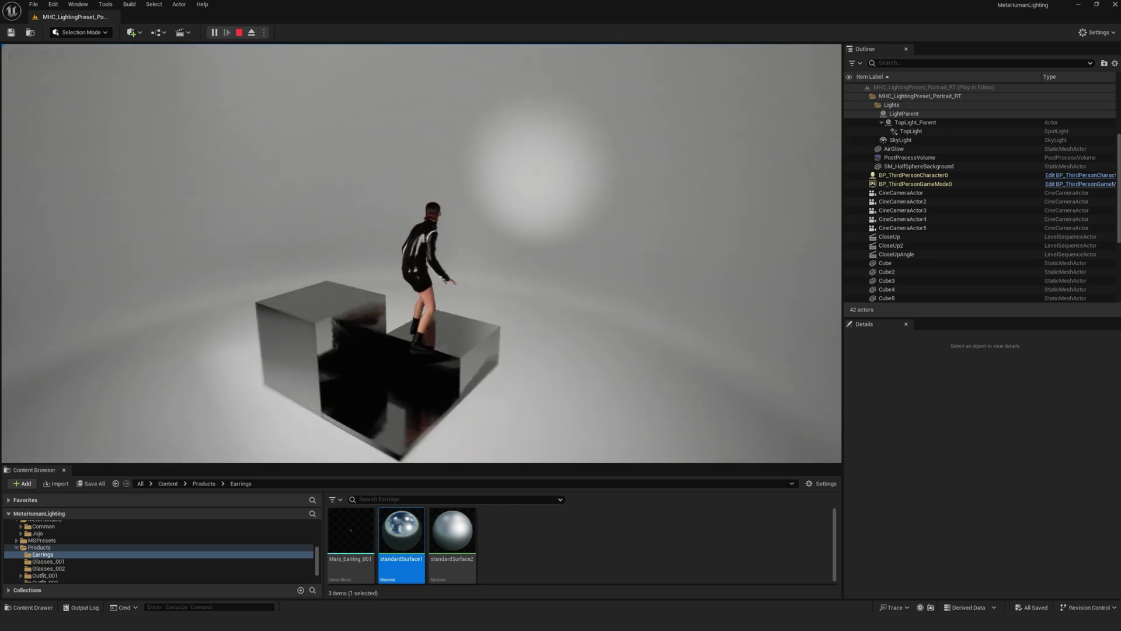
{"action": "key", "text": "d"}
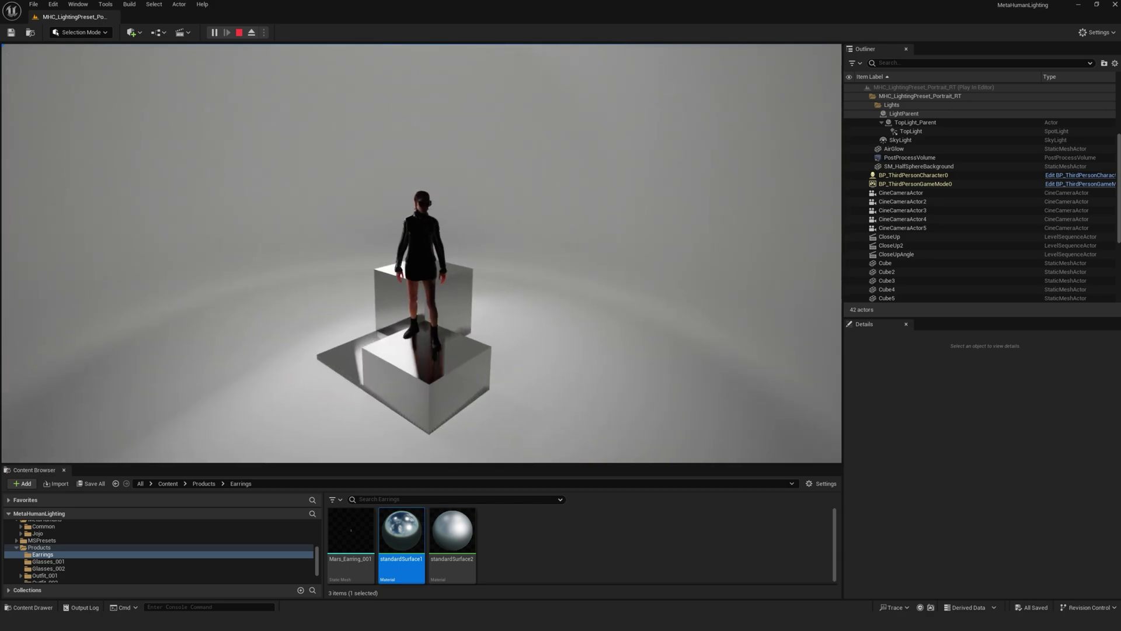
{"action": "key", "text": "d"}
{"action": "key", "text": "w"}
{"action": "key", "text": "space"}
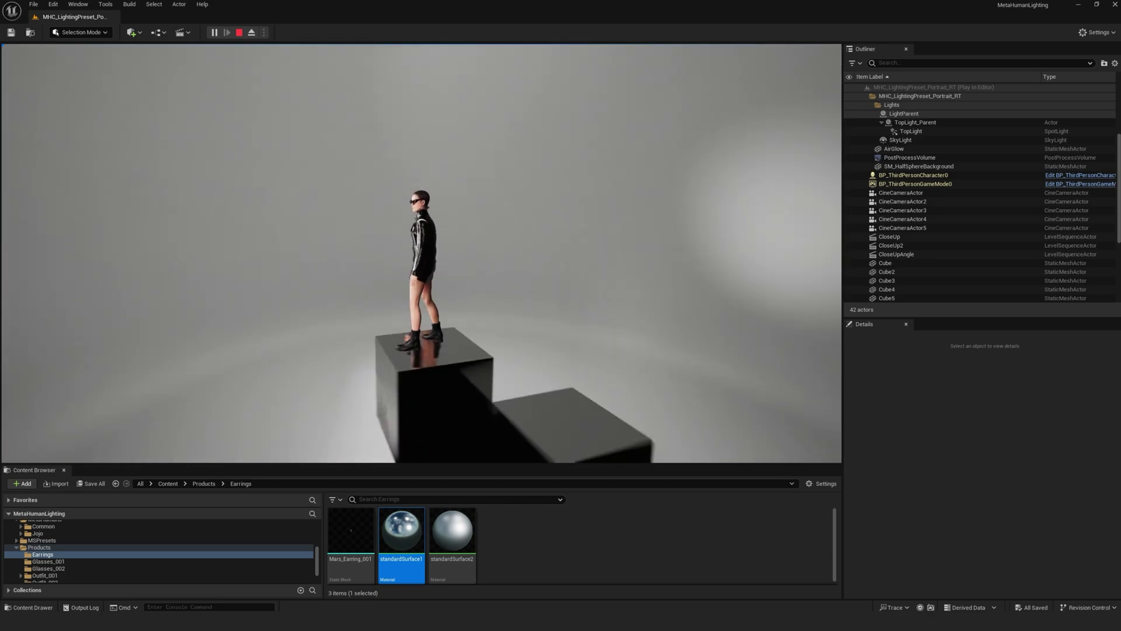
{"action": "key", "text": "d"}
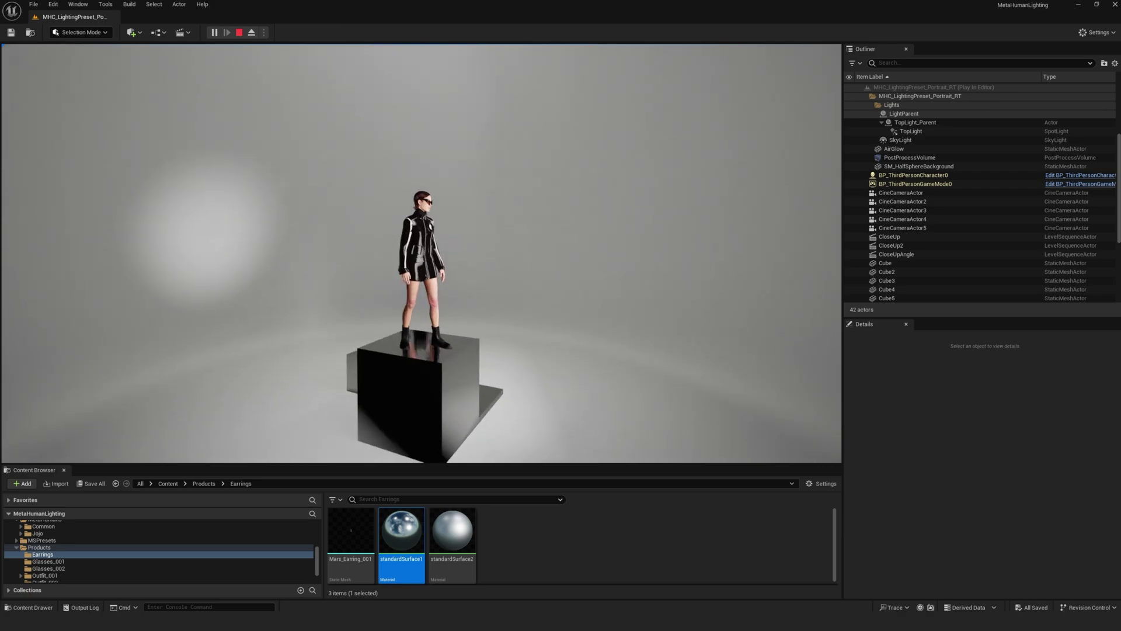
{"action": "key", "text": "s"}
{"action": "key", "text": "w"}
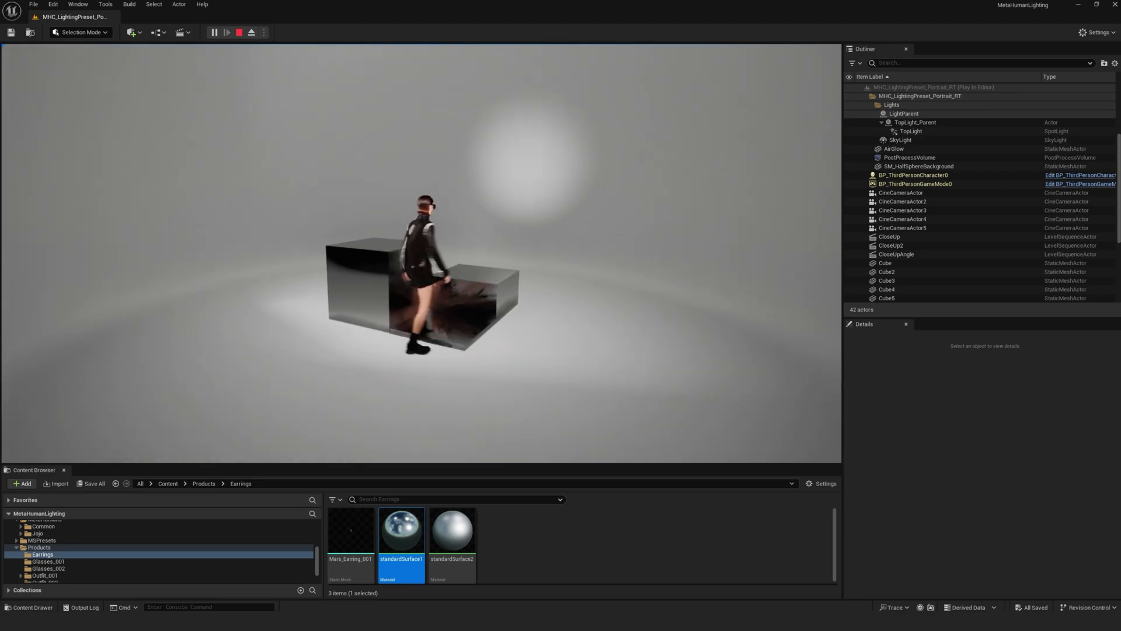
{"action": "key", "text": "a"}
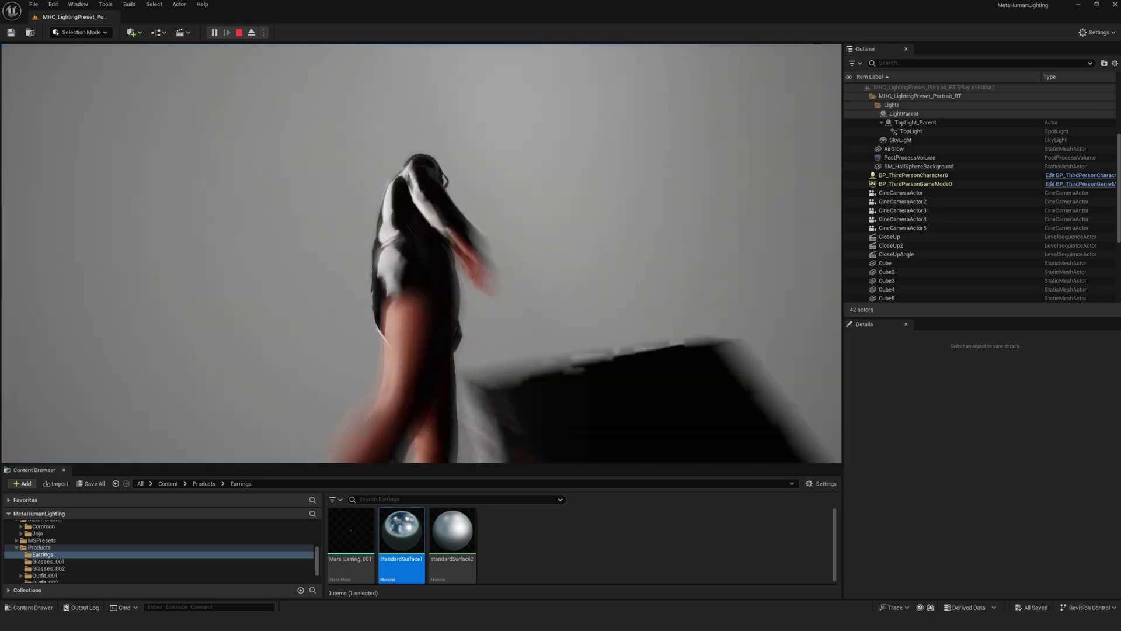
{"action": "key", "text": "shift+F1"}
Stop the playtest and open BP_ThirdPersonCharacter from the ThirdPerson Blueprints folder
{"action": "key", "text": "Escape"}
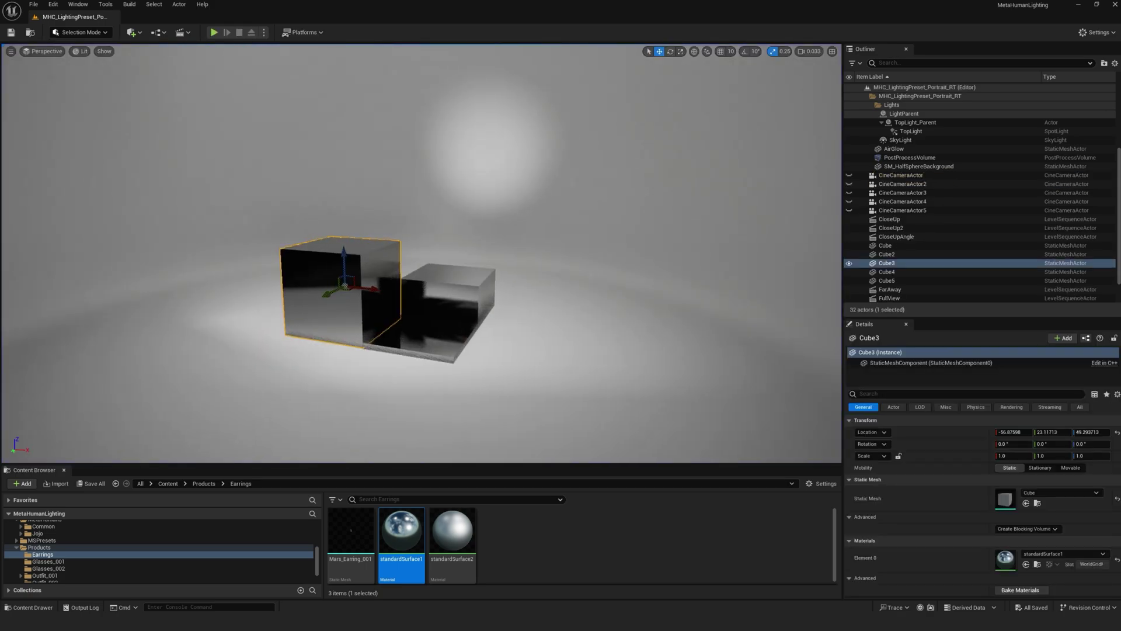
{"action": "right_click_drag", "start_coordinate": [561, 350], "coordinate": [514, 346]}
{"action": "left_click_drag", "start_coordinate": [533, 464], "coordinate": [520, 473]}
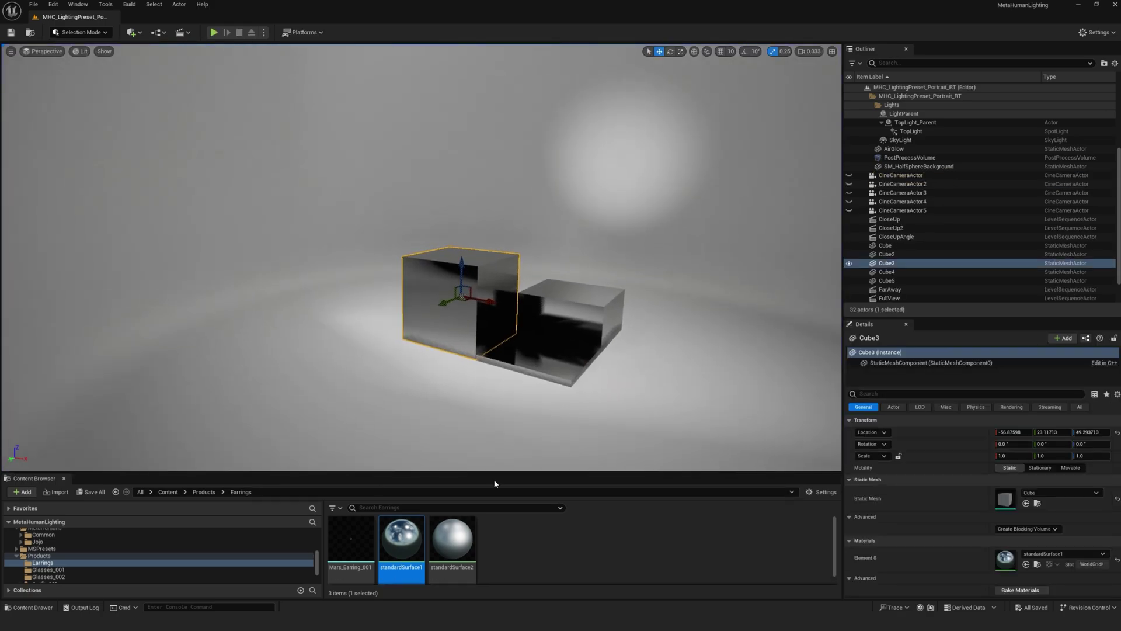
{"action": "left_click_drag", "start_coordinate": [198, 473], "coordinate": [192, 417]}
{"action": "left_click", "coordinate": [98, 571]}
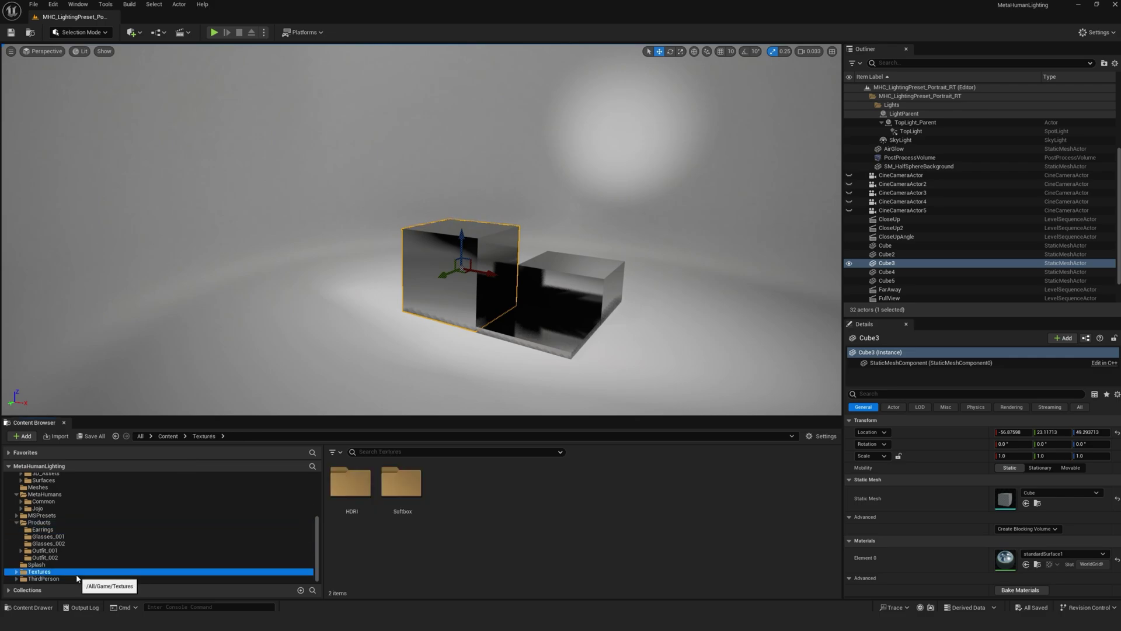
{"action": "left_click", "coordinate": [97, 578]}
{"action": "double_click", "coordinate": [351, 485]}
{"action": "double_click", "coordinate": [365, 493]}
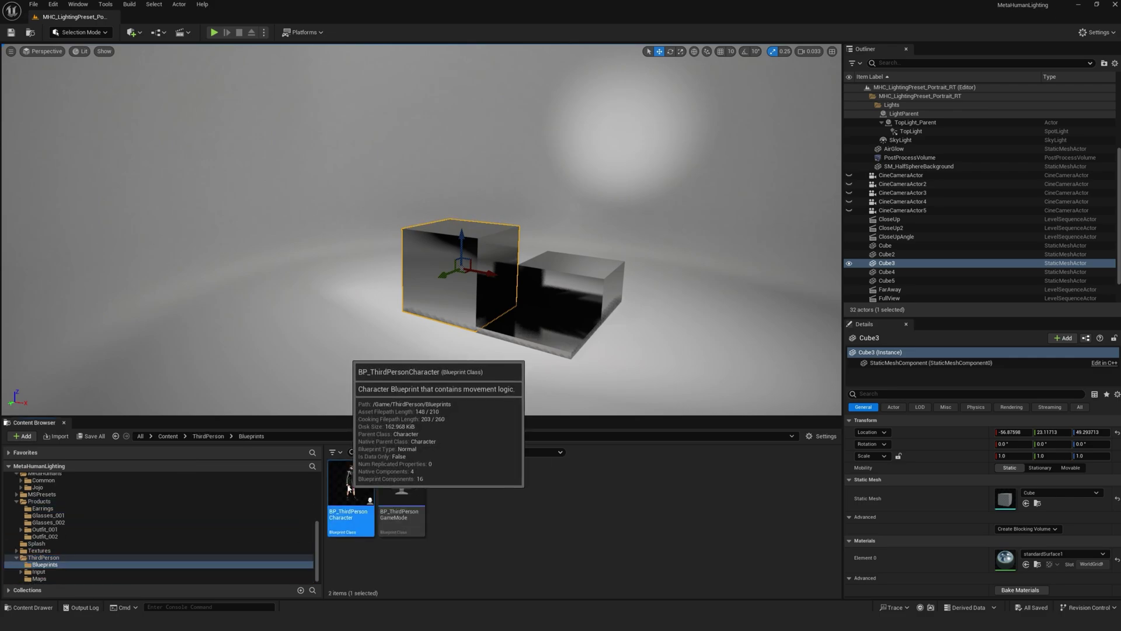
Move FollowCamera closer to the character at X 280.374117 and compile the blueprint
{"action": "mouse_move", "coordinate": [534, 458]}
{"action": "right_mouse_down"}
{"action": "mouse_move", "coordinate": [513, 430]}
{"action": "mouse_move", "coordinate": [550, 451]}
{"action": "right_mouse_up"}
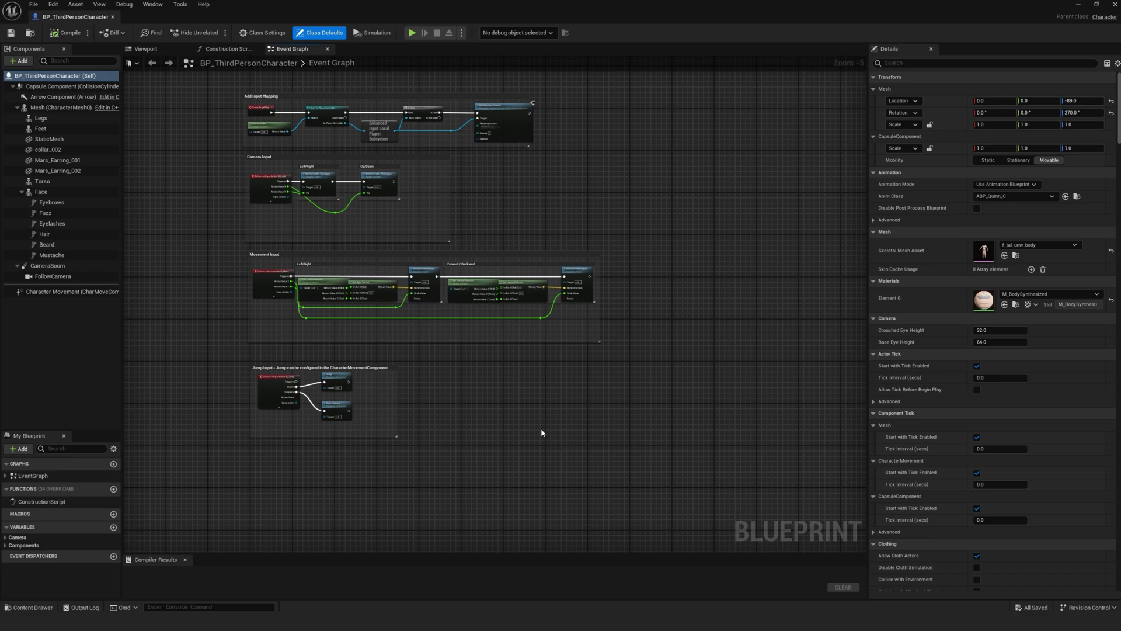
{"action": "left_click", "coordinate": [140, 50]}
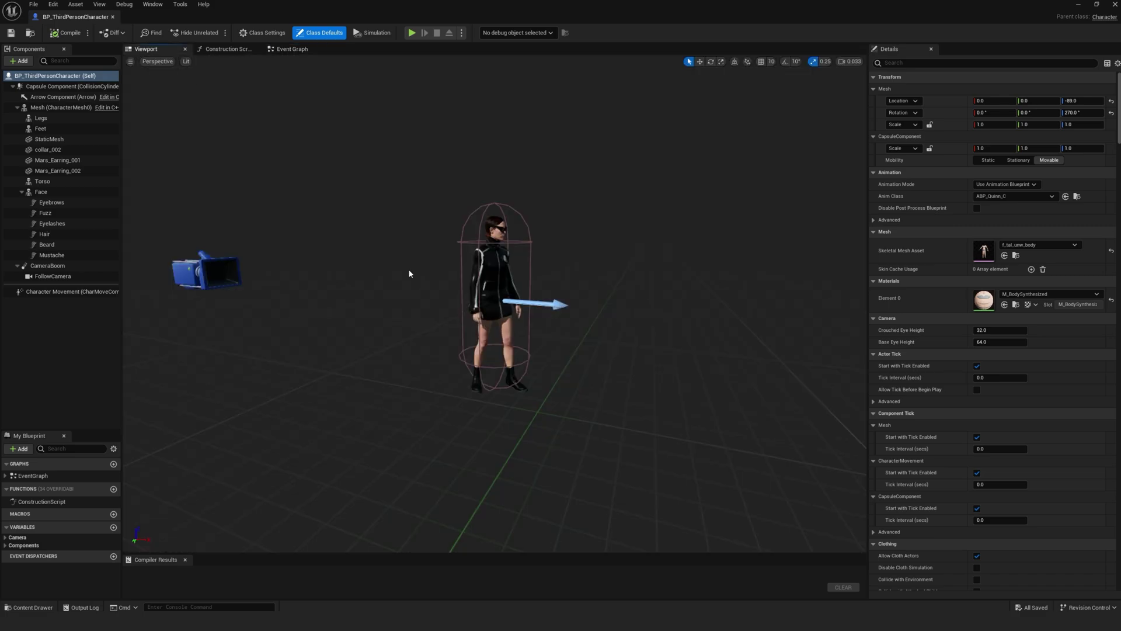
{"action": "left_click", "coordinate": [222, 281]}
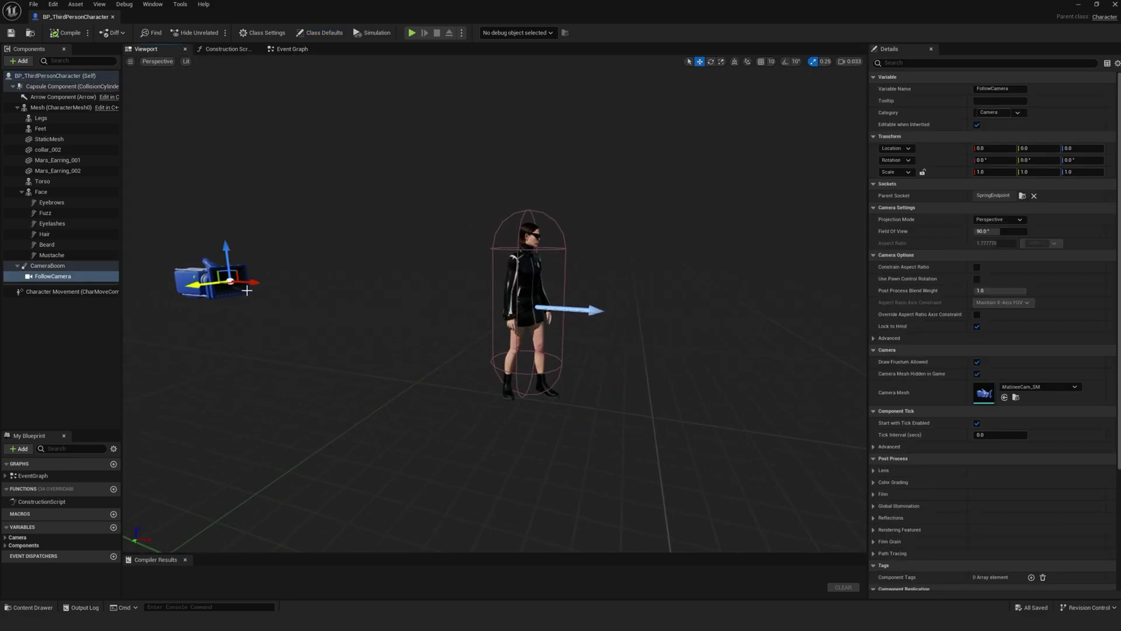
{"action": "left_click_drag", "start_coordinate": [255, 283], "coordinate": [380, 307]}
{"action": "right_click_drag", "start_coordinate": [380, 307], "coordinate": [438, 307]}
{"action": "middle_click_drag", "start_coordinate": [237, 315], "coordinate": [342, 317]}
{"action": "left_click_drag", "start_coordinate": [317, 299], "coordinate": [393, 280]}
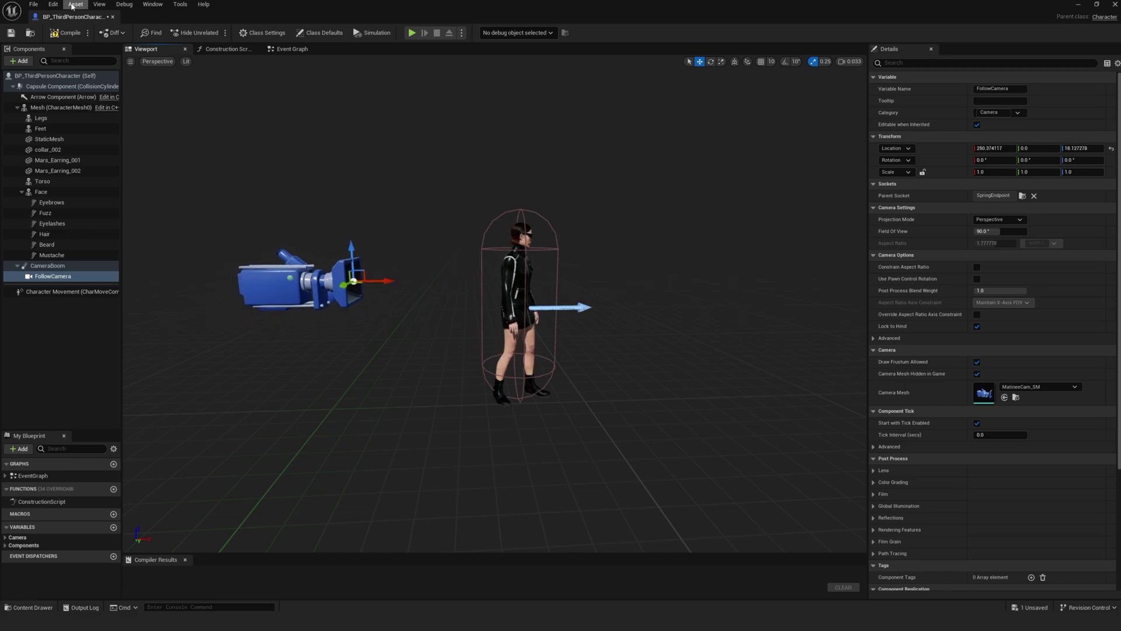
{"action": "left_click", "coordinate": [64, 35]}
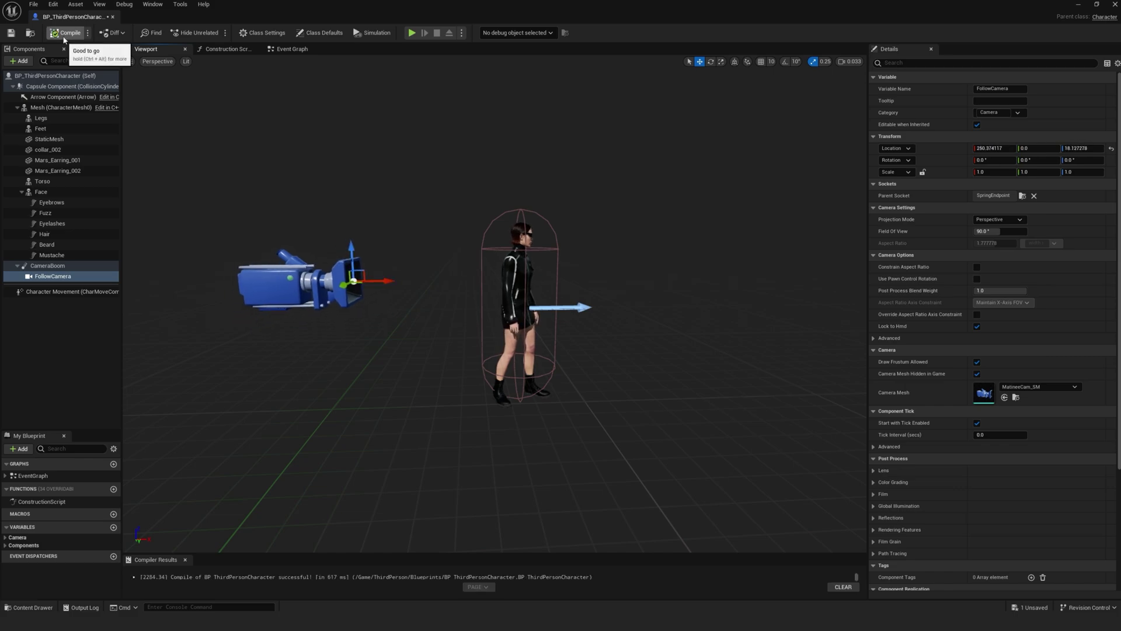
Playtest the closer follow camera, walking and jumping beside the cubes, then stop with Esc
{"action": "left_click", "coordinate": [1079, 4]}
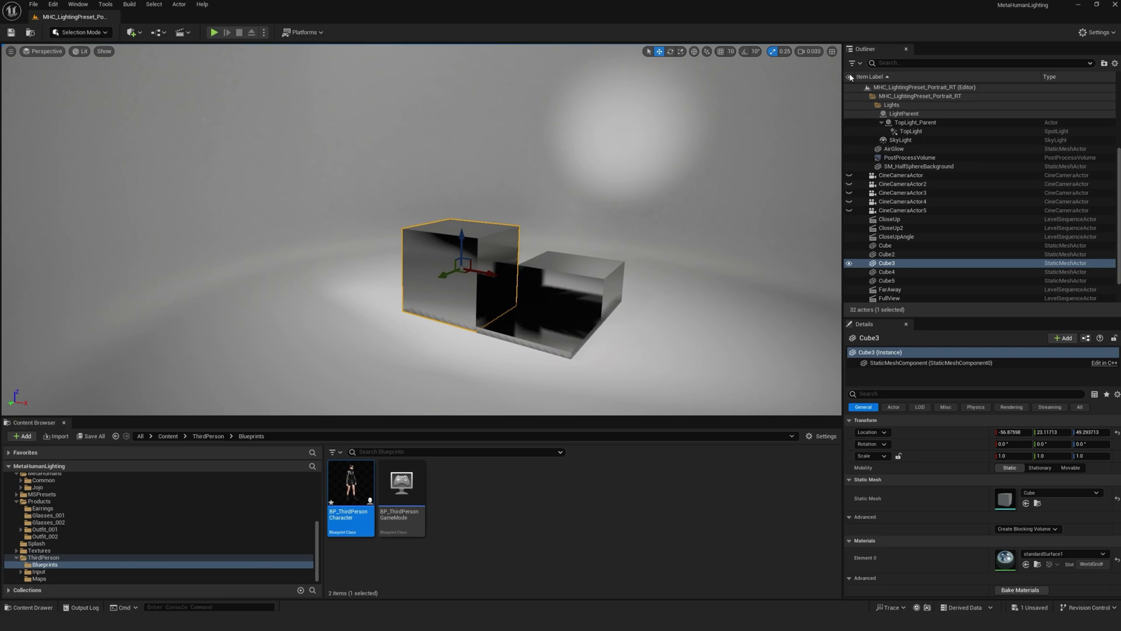
{"action": "left_click", "coordinate": [214, 32]}
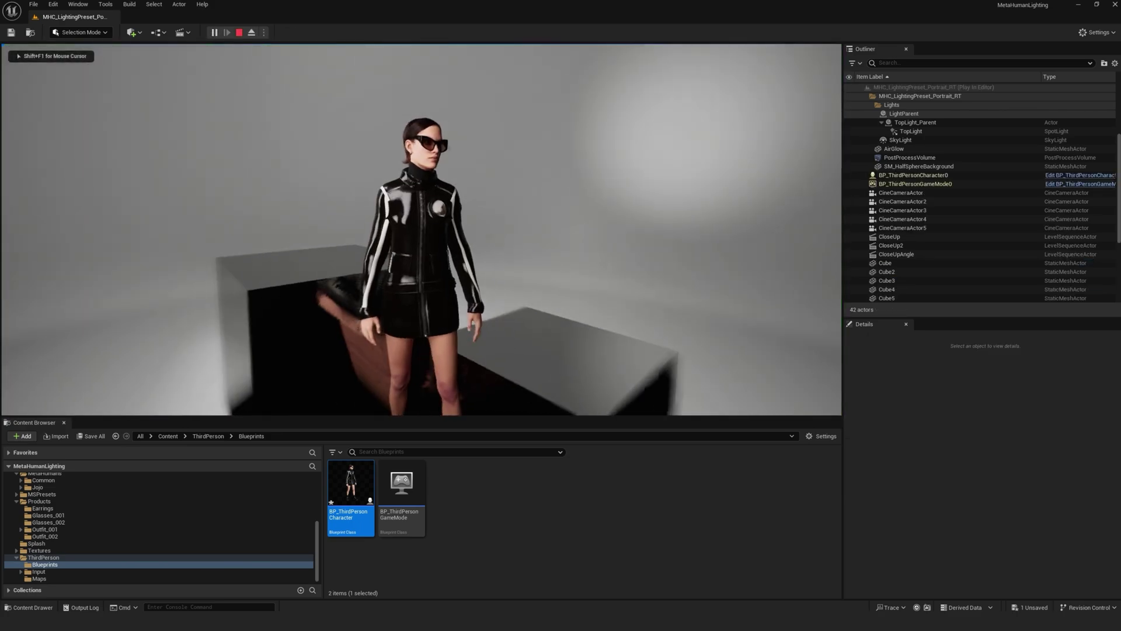
{"action": "key", "text": "s"}
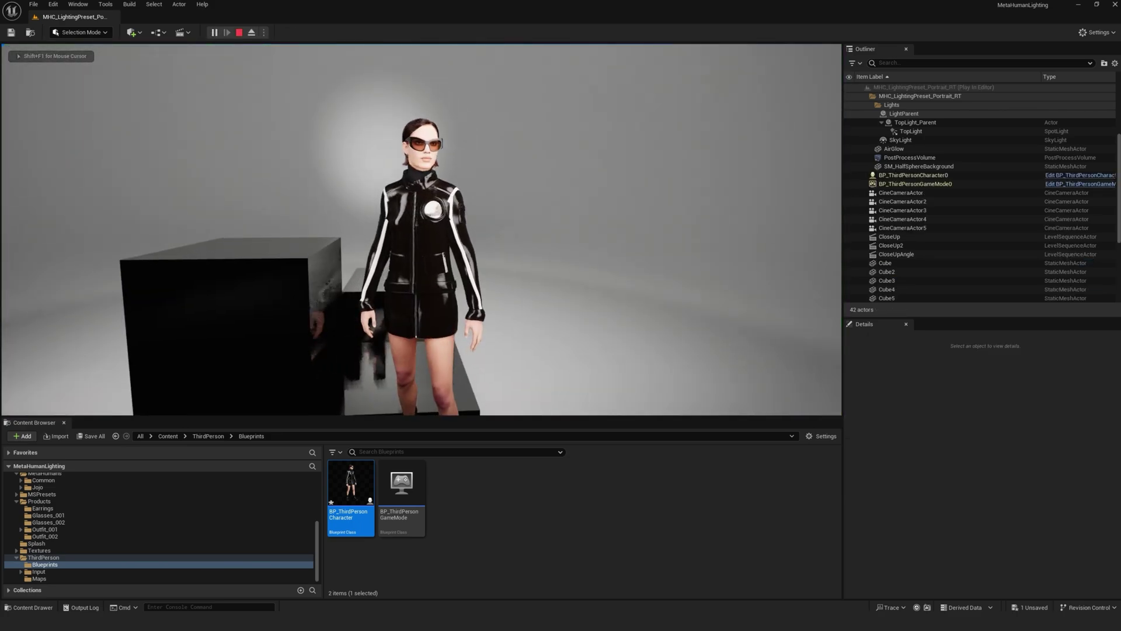
{"action": "key", "text": "w"}
{"action": "key", "text": "w"}
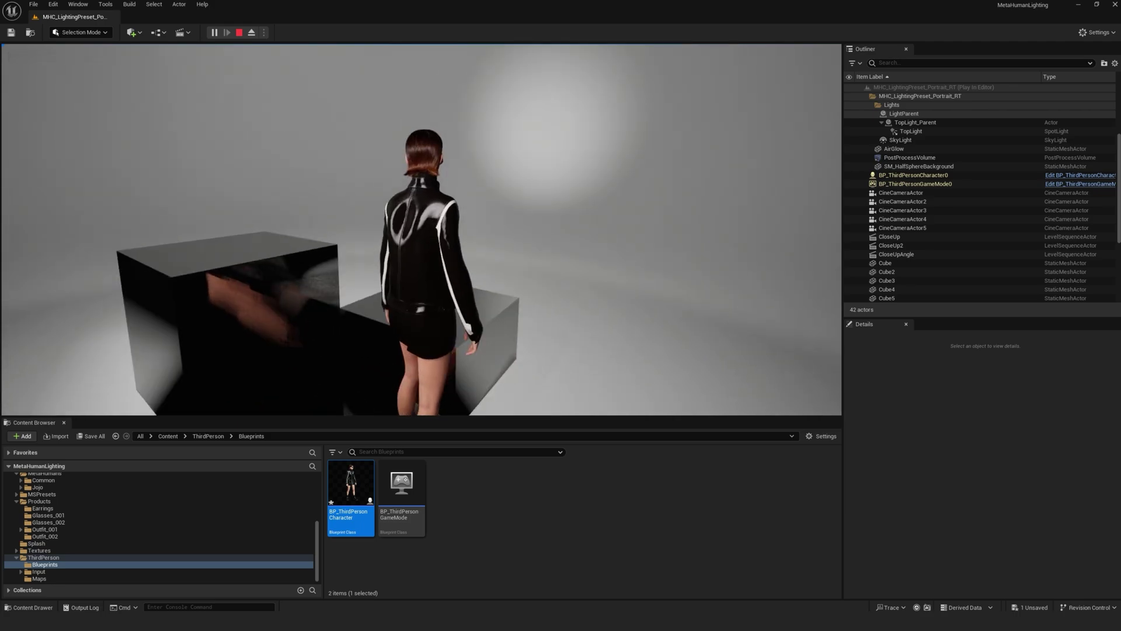
{"action": "key", "text": "space"}
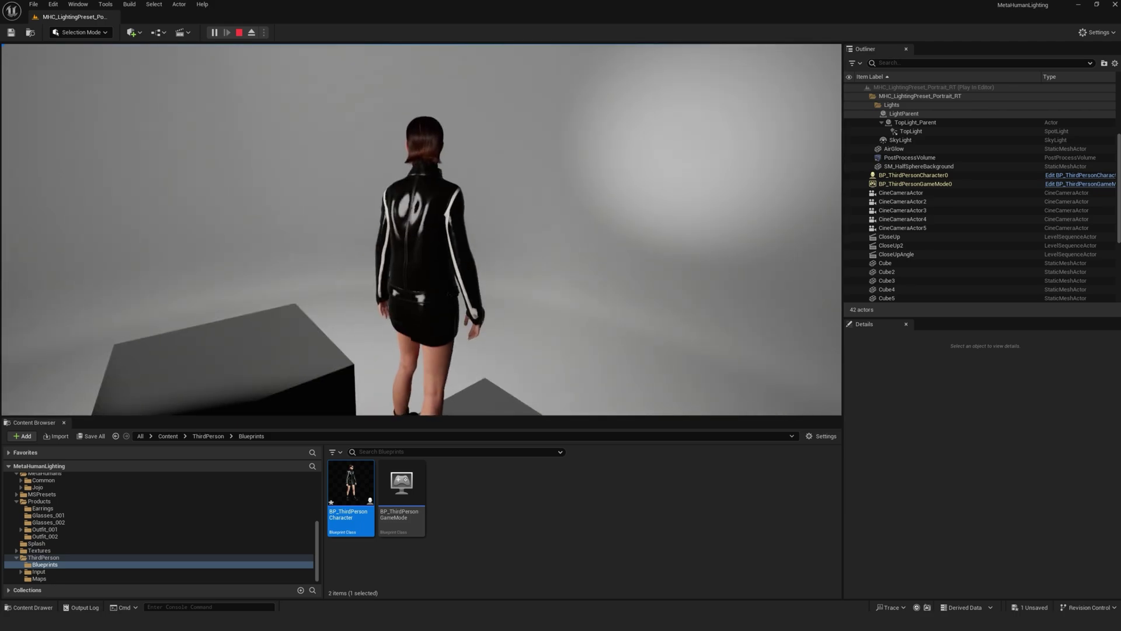
{"action": "key", "text": "s"}
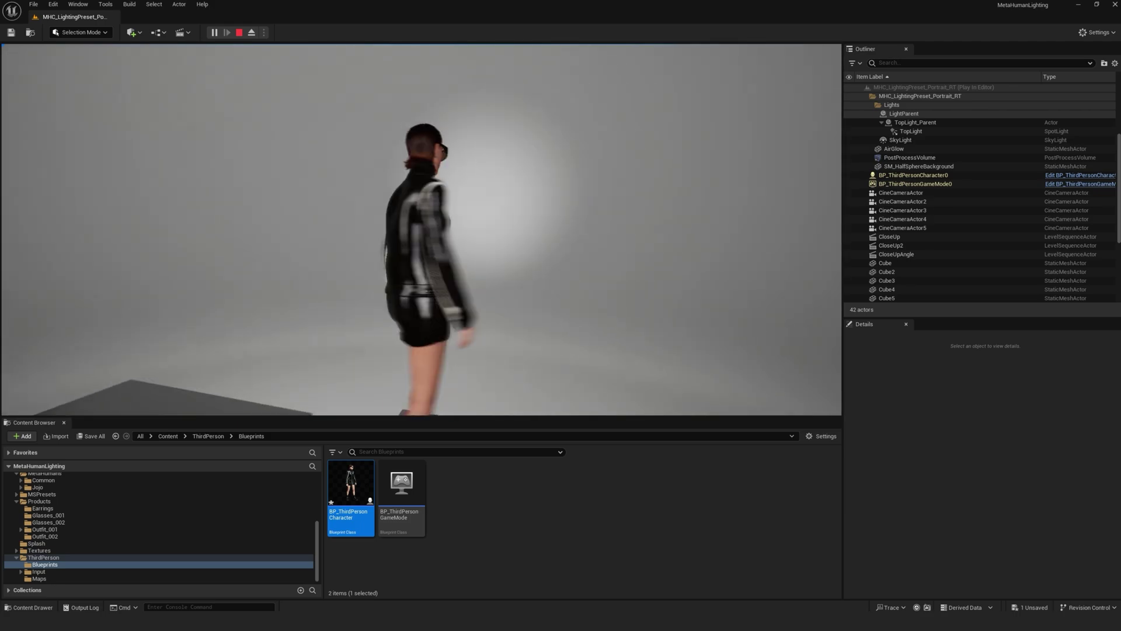
{"action": "key", "text": "w"}
{"action": "key", "text": "d"}
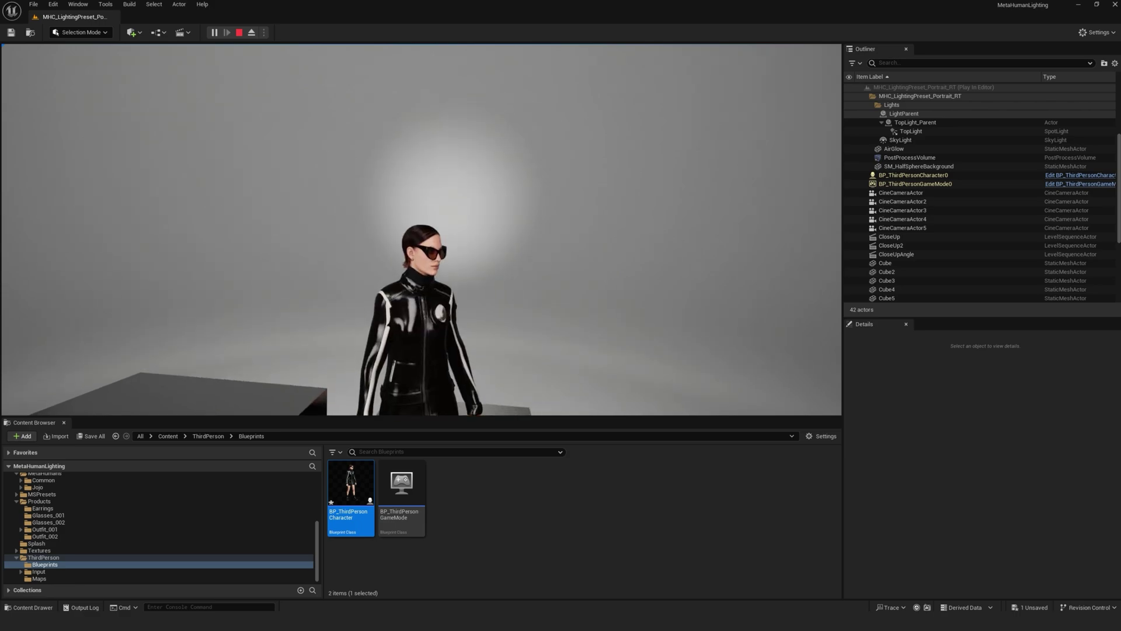
{"action": "key", "text": "Escape"}
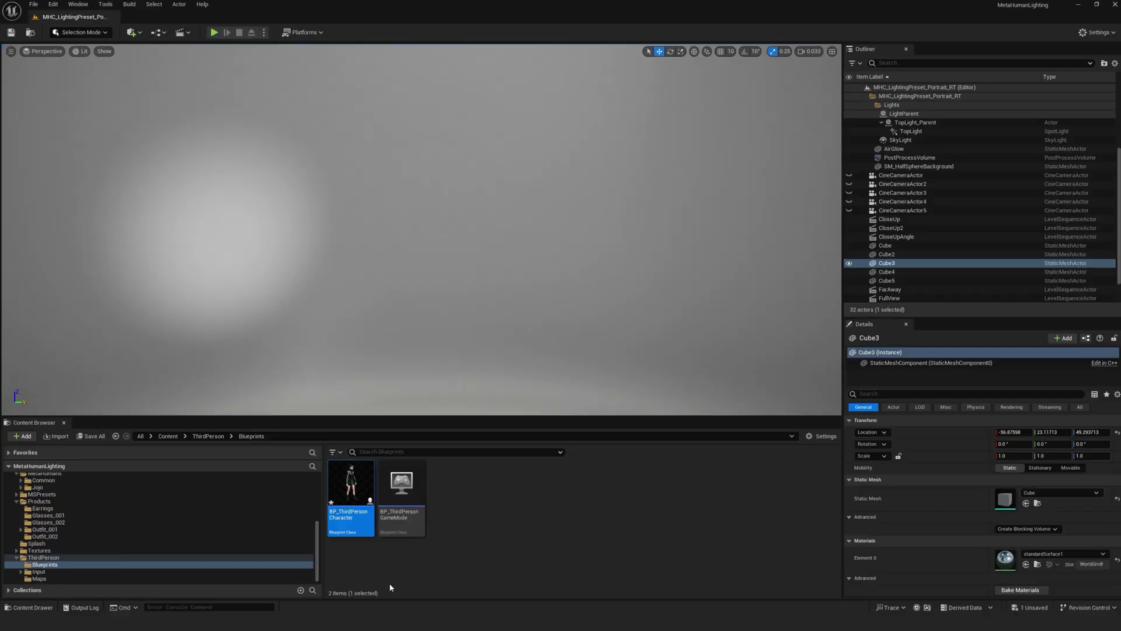
Move FollowCamera to X 287.82 and Z 21.22 in the blueprint viewport and recompile
{"action": "left_click", "coordinate": [379, 594]}
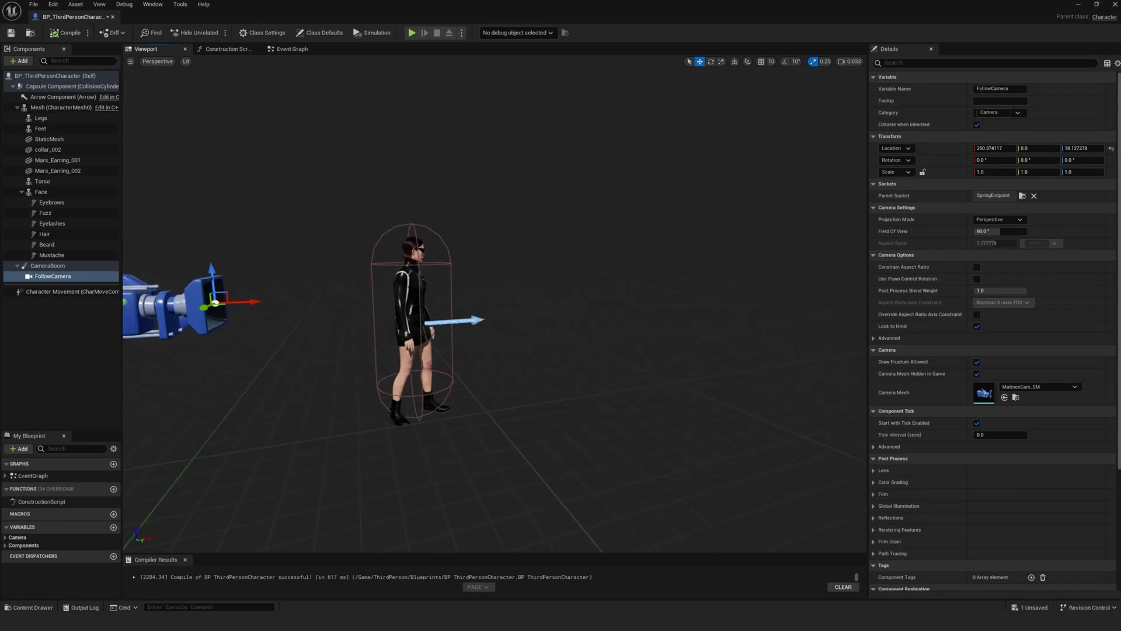
{"action": "mouse_move", "coordinate": [426, 405]}
{"action": "right_mouse_down"}
{"action": "mouse_move", "coordinate": [426, 418]}
{"action": "mouse_move", "coordinate": [514, 405]}
{"action": "mouse_move", "coordinate": [415, 405]}
{"action": "right_mouse_up"}
{"action": "scroll", "coordinate": [421, 405], "scroll_direction": "up", "scroll_amount": 5}
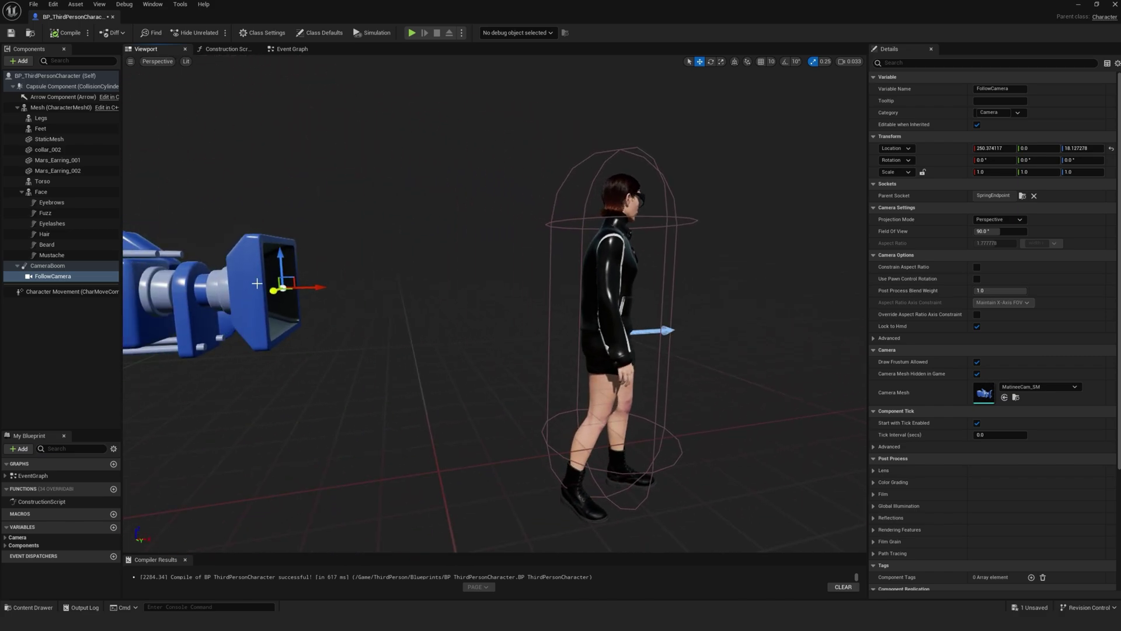
{"action": "left_click_drag", "start_coordinate": [326, 283], "coordinate": [411, 287]}
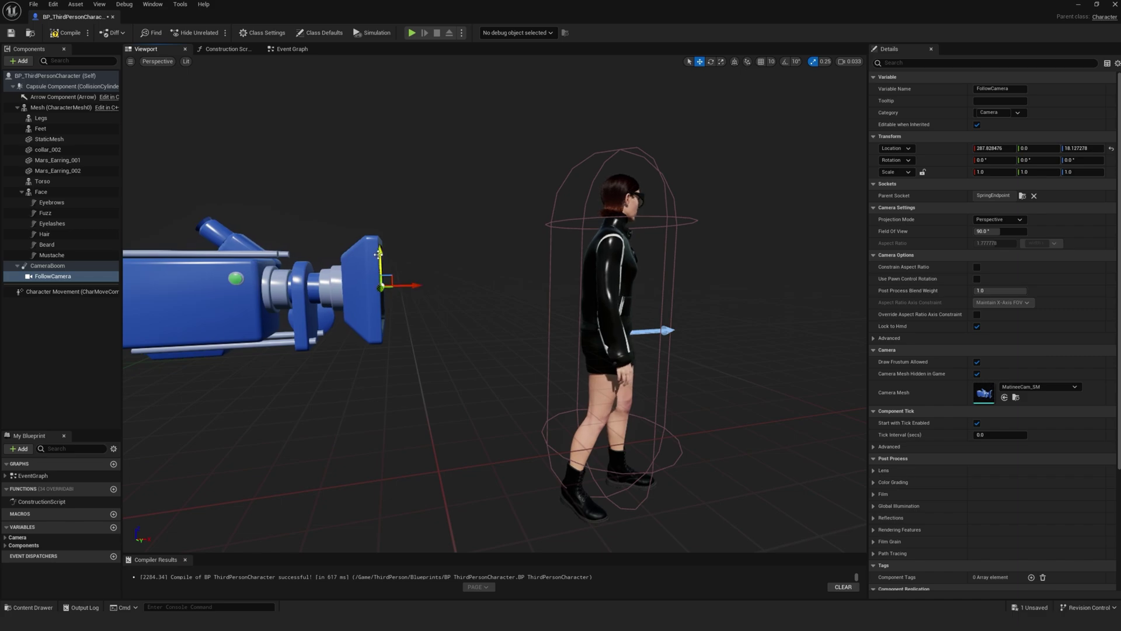
{"action": "left_click_drag", "start_coordinate": [379, 253], "coordinate": [386, 3]}
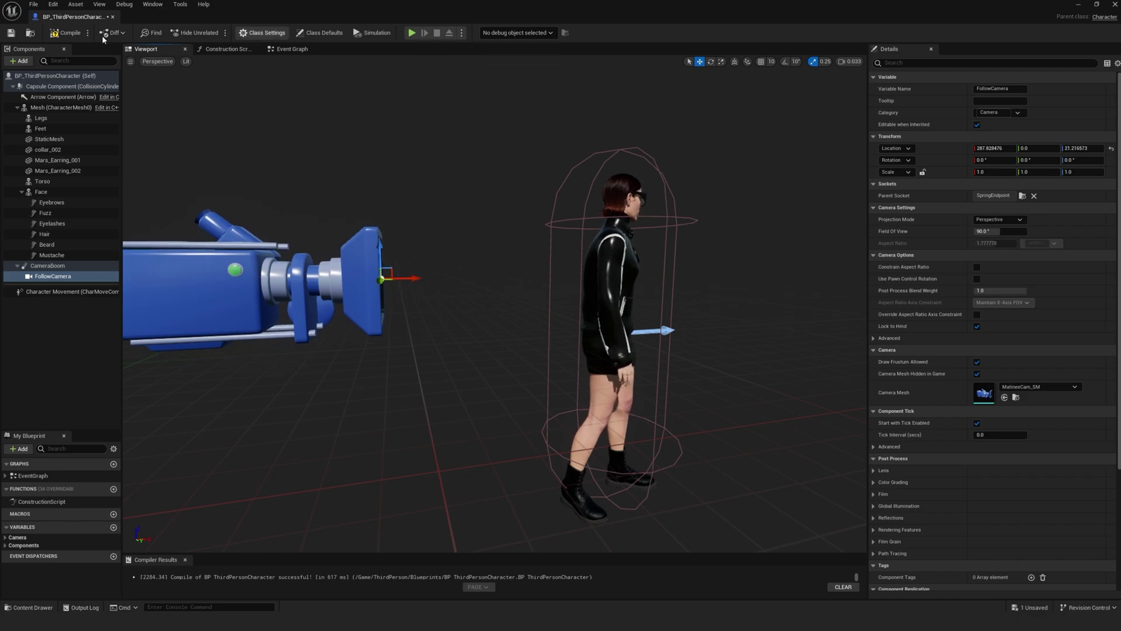
{"action": "left_click", "coordinate": [69, 32]}
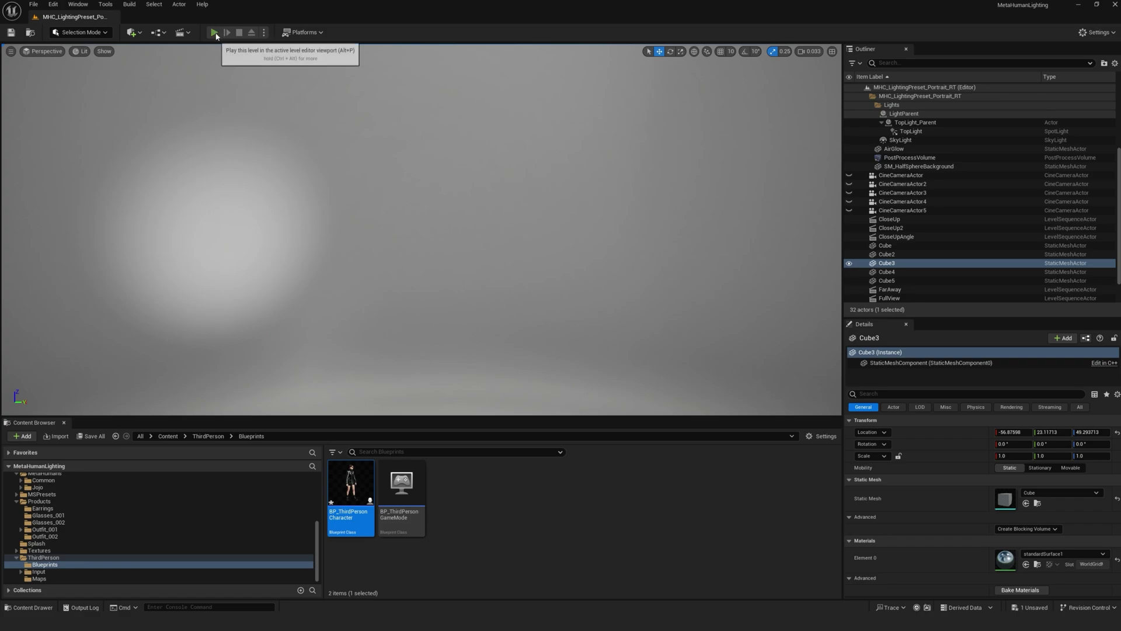
{"action": "left_click", "coordinate": [214, 32]}
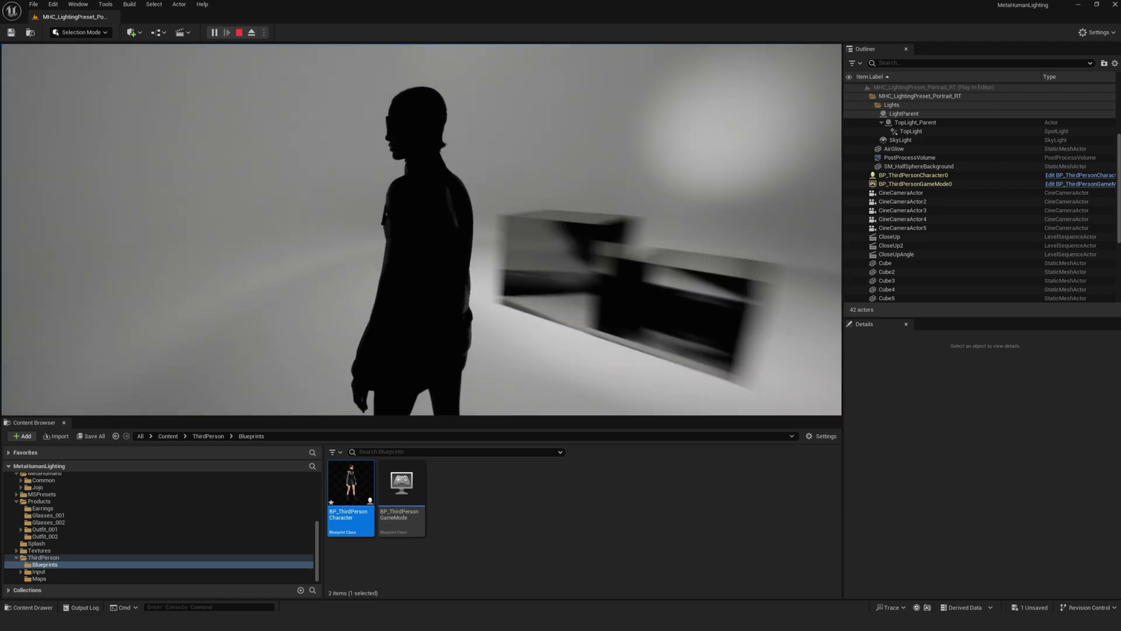
{"action": "key", "text": "w"}
{"action": "key", "text": "space"}
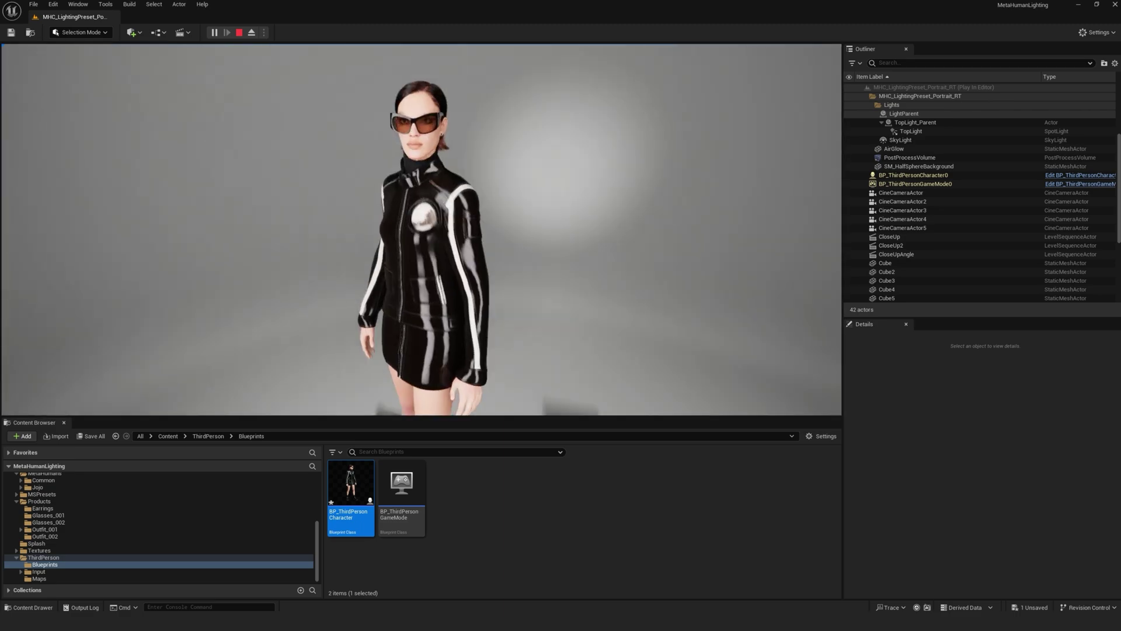
{"action": "key", "text": "Escape"}
In BP_ThirdPersonCharacter, select Character Movement and lower Max Walk Speed from 500 to 200 cm/s
{"action": "double_click", "coordinate": [351, 485]}
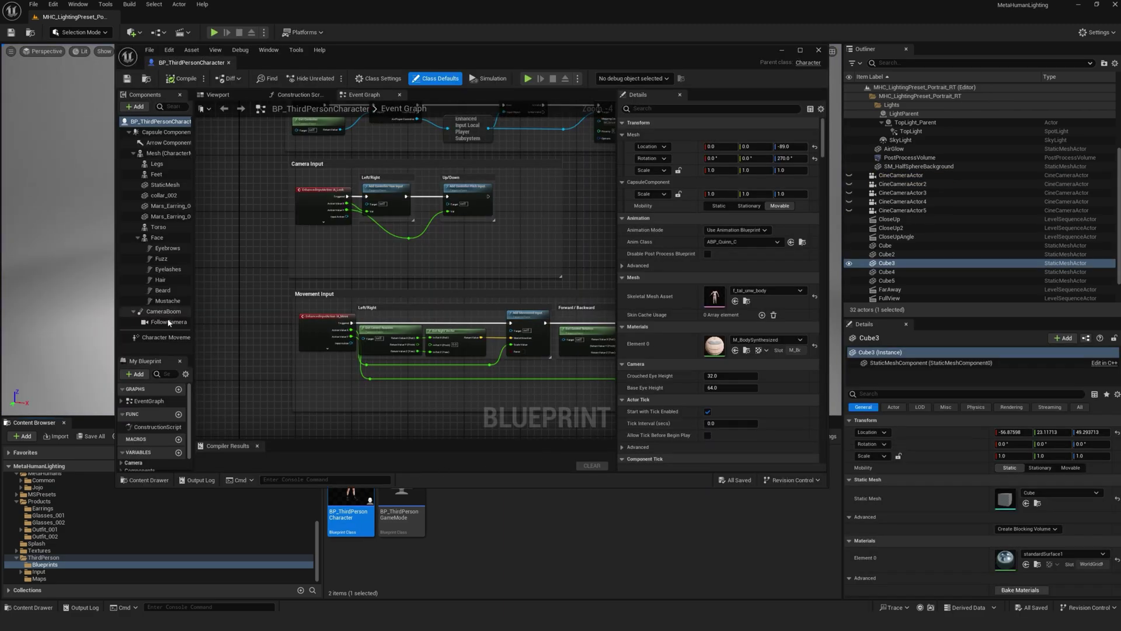
{"action": "left_click", "coordinate": [218, 95]}
{"action": "left_click", "coordinate": [178, 337]}
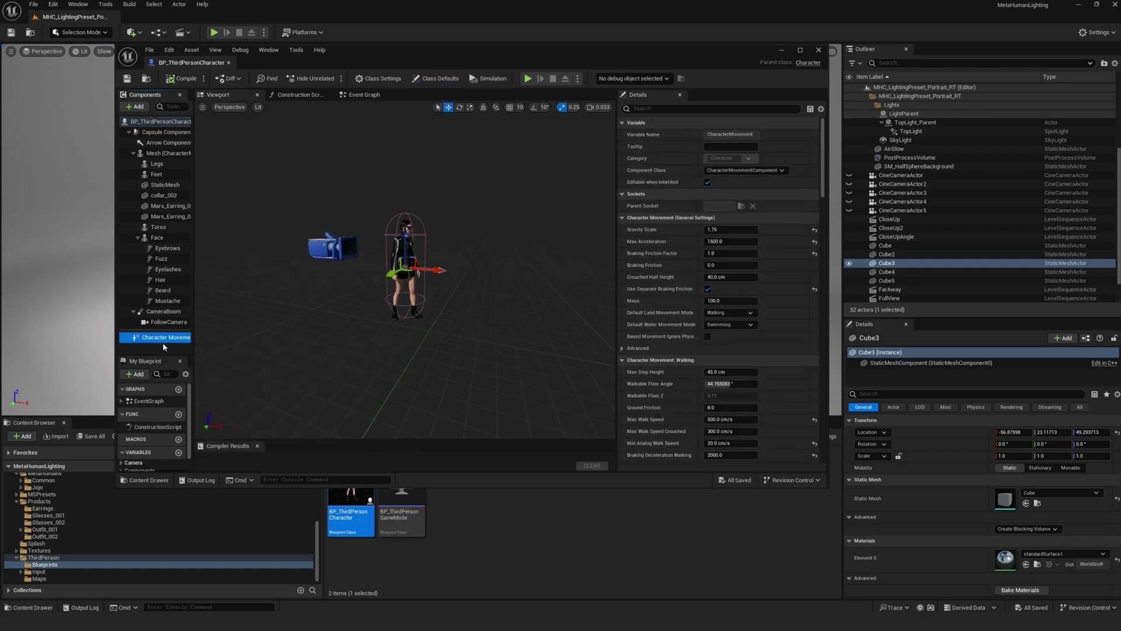
{"action": "scroll", "coordinate": [751, 372], "scroll_direction": "down", "scroll_amount": 1}
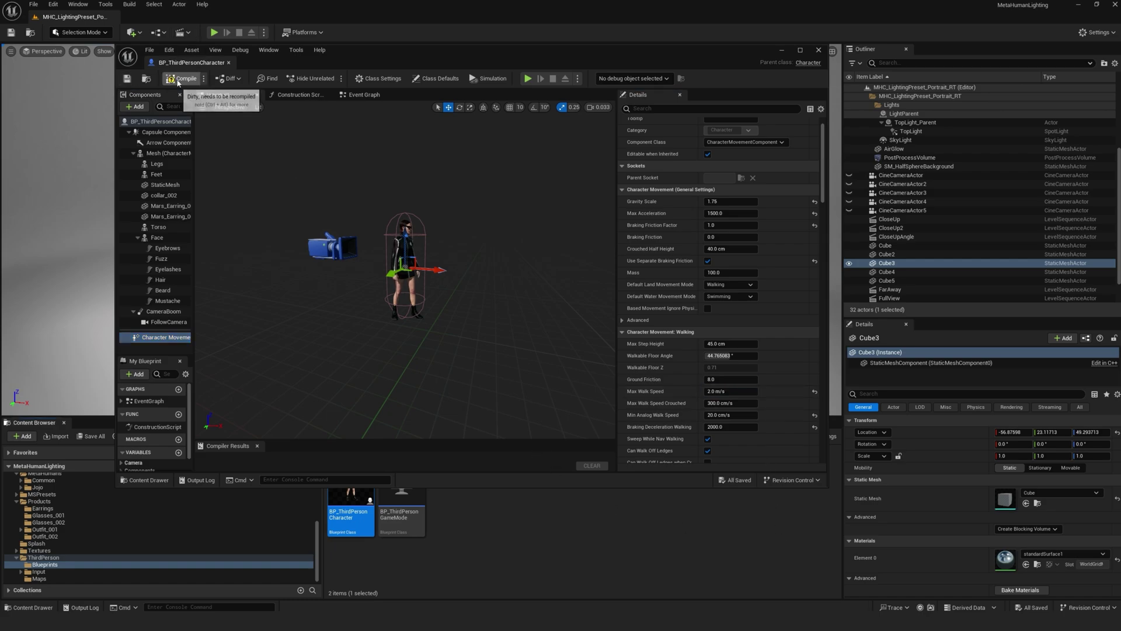
Close the blueprint and playtest the 200 cm/s walk speed, walking around the cubes
{"action": "left_click", "coordinate": [818, 52]}
{"action": "left_click", "coordinate": [214, 32]}
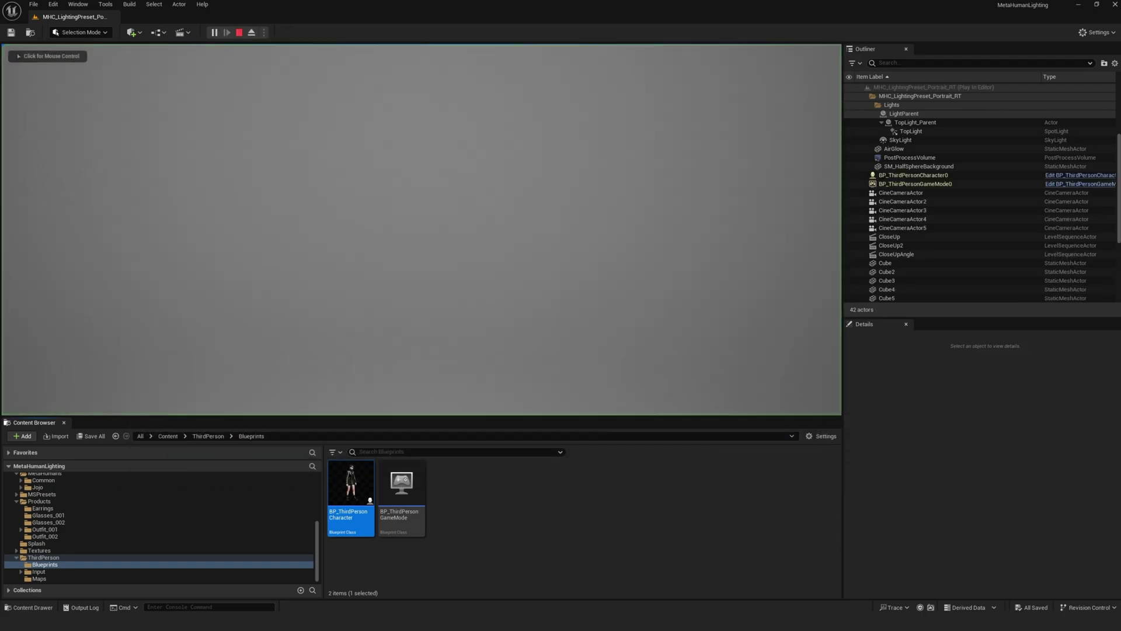
{"action": "key", "text": "s"}
{"action": "key", "text": "d"}
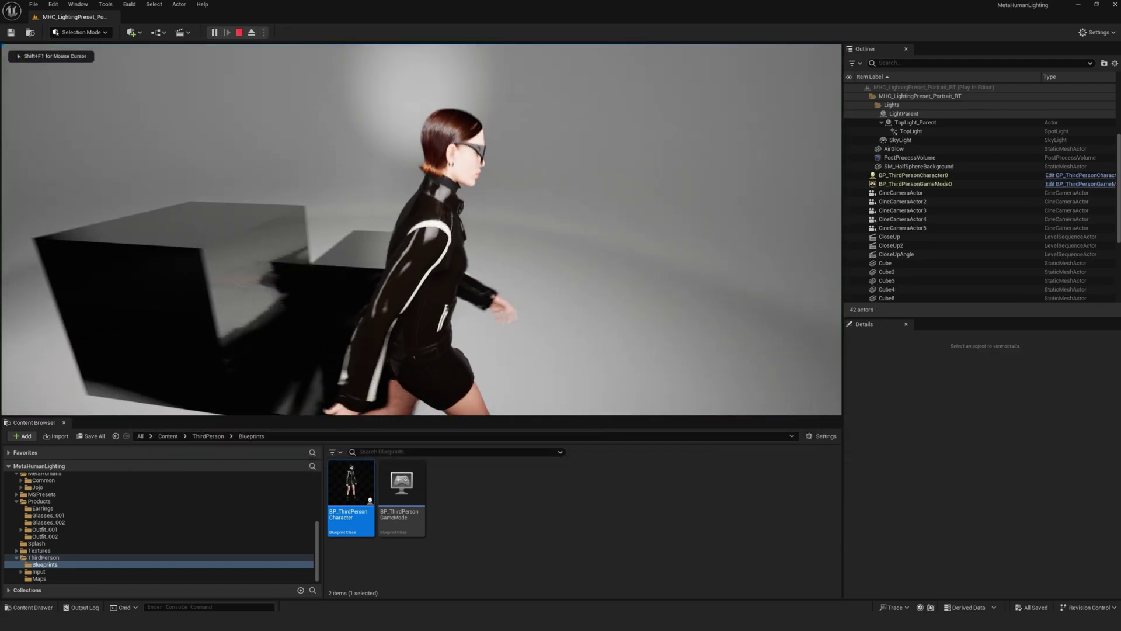
{"action": "key", "text": "w"}
{"action": "key", "text": "s"}
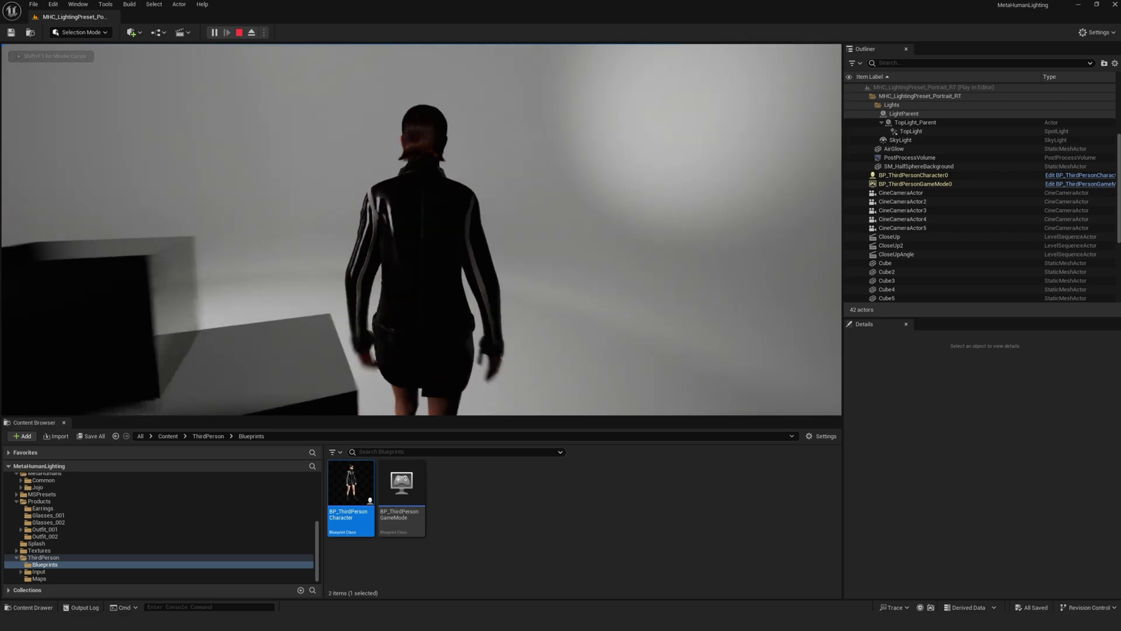
{"action": "key", "text": "a"}
{"action": "key", "text": "w"}
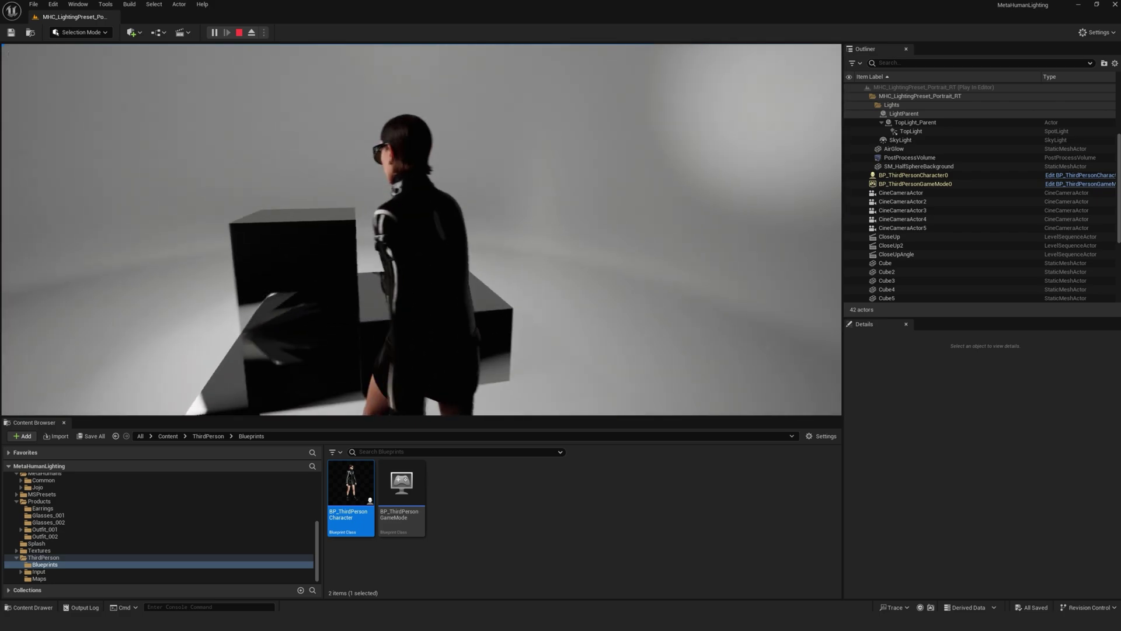
{"action": "key", "text": "a"}
{"action": "key", "text": "s"}
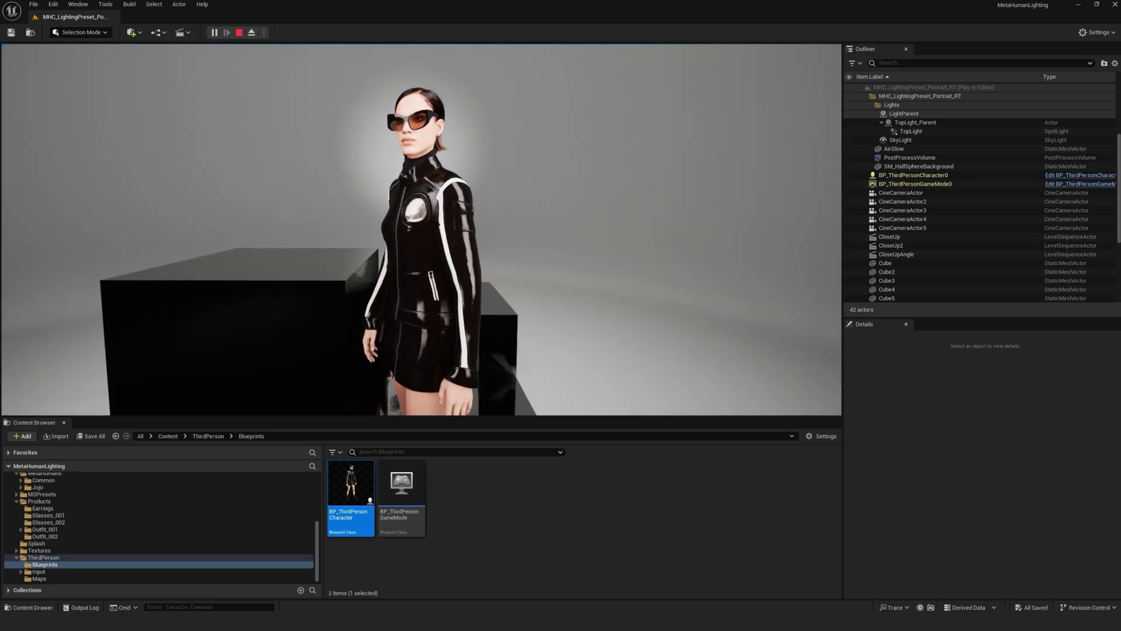
{"action": "key", "text": "d"}
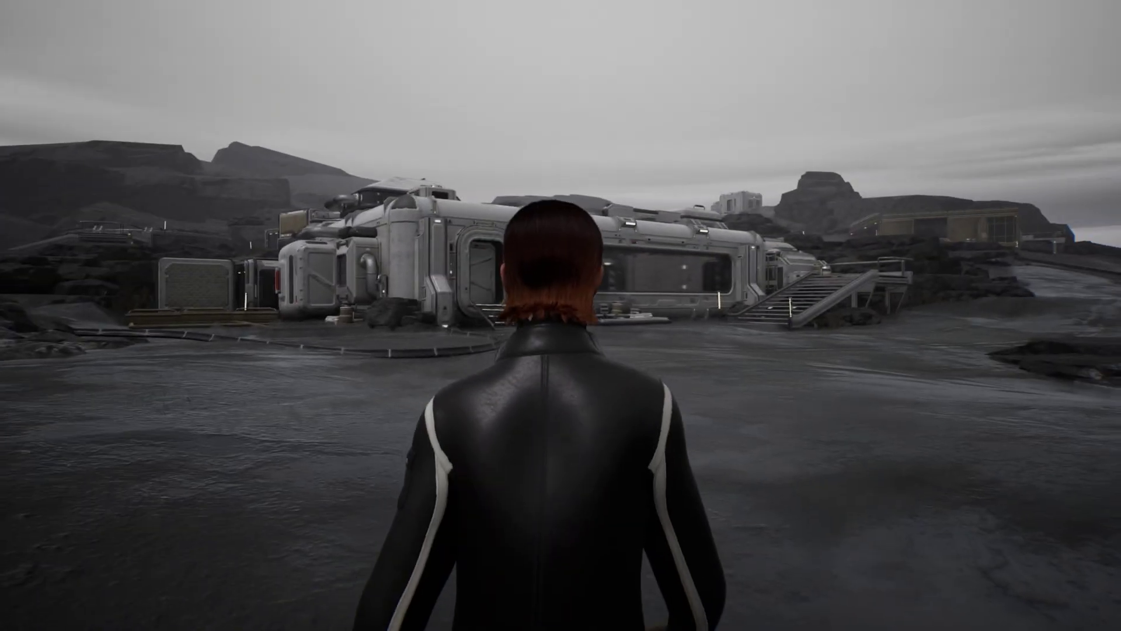
Walk the character forward across the outpost to the foot of the metal staircase
{"action": "key", "text": "w"}
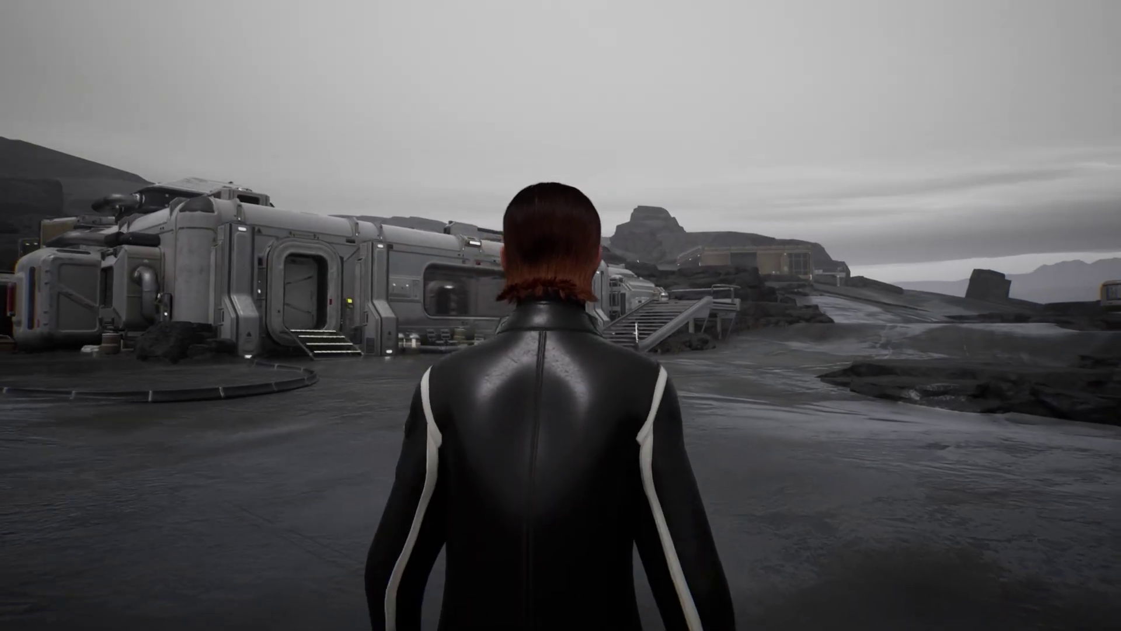